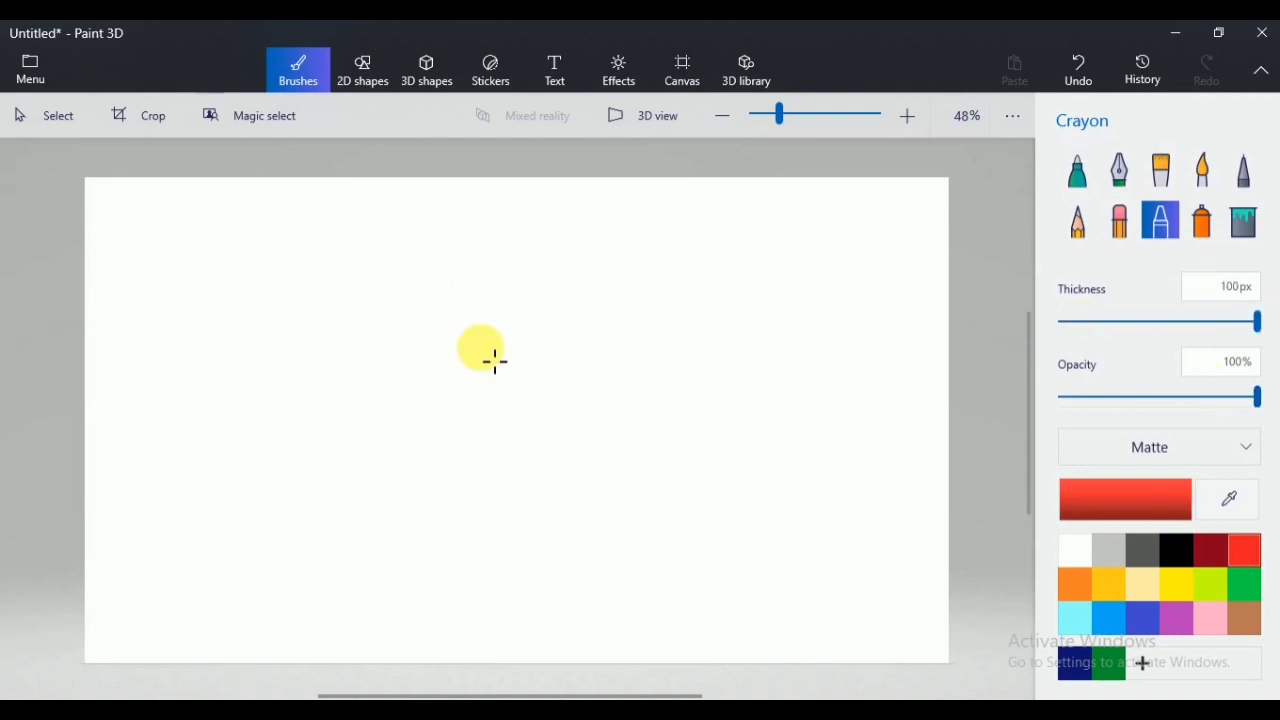
Step: Paint a crayon base: cover the canvas in red, with a large orange circle and a smaller gold circle inside it
{"action": "mouse_move", "coordinate": [202, 253]}
{"action": "left_mouse_down"}
{"action": "mouse_move", "coordinate": [142, 254]}
{"action": "mouse_move", "coordinate": [212, 239]}
{"action": "mouse_move", "coordinate": [162, 286]}
{"action": "mouse_move", "coordinate": [113, 292]}
{"action": "mouse_move", "coordinate": [110, 193]}
{"action": "mouse_move", "coordinate": [99, 271]}
{"action": "mouse_move", "coordinate": [198, 213]}
{"action": "mouse_move", "coordinate": [168, 195]}
{"action": "mouse_move", "coordinate": [212, 260]}
{"action": "mouse_move", "coordinate": [124, 292]}
{"action": "mouse_move", "coordinate": [118, 360]}
{"action": "mouse_move", "coordinate": [177, 321]}
{"action": "mouse_move", "coordinate": [172, 355]}
{"action": "mouse_move", "coordinate": [135, 325]}
{"action": "mouse_move", "coordinate": [155, 303]}
{"action": "mouse_move", "coordinate": [104, 401]}
{"action": "mouse_move", "coordinate": [277, 292]}
{"action": "mouse_move", "coordinate": [181, 296]}
{"action": "mouse_move", "coordinate": [176, 309]}
{"action": "mouse_move", "coordinate": [225, 297]}
{"action": "mouse_move", "coordinate": [222, 309]}
{"action": "mouse_move", "coordinate": [314, 232]}
{"action": "mouse_move", "coordinate": [303, 188]}
{"action": "mouse_move", "coordinate": [222, 226]}
{"action": "left_mouse_up"}
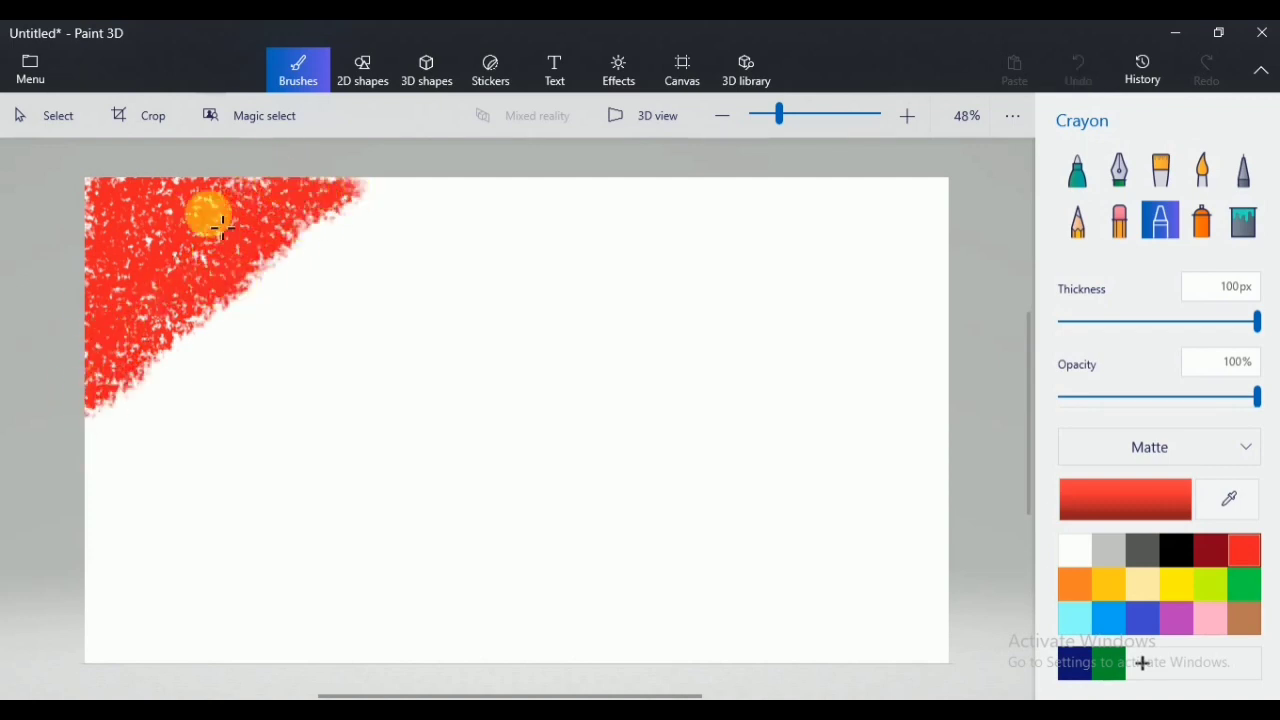
{"action": "mouse_move", "coordinate": [104, 238]}
{"action": "left_mouse_down"}
{"action": "mouse_move", "coordinate": [94, 438]}
{"action": "mouse_move", "coordinate": [327, 265]}
{"action": "mouse_move", "coordinate": [343, 277]}
{"action": "mouse_move", "coordinate": [318, 333]}
{"action": "mouse_move", "coordinate": [108, 581]}
{"action": "mouse_move", "coordinate": [195, 680]}
{"action": "mouse_move", "coordinate": [182, 584]}
{"action": "mouse_move", "coordinate": [185, 609]}
{"action": "mouse_move", "coordinate": [286, 648]}
{"action": "mouse_move", "coordinate": [97, 391]}
{"action": "mouse_move", "coordinate": [498, 199]}
{"action": "mouse_move", "coordinate": [770, 204]}
{"action": "mouse_move", "coordinate": [952, 229]}
{"action": "mouse_move", "coordinate": [957, 304]}
{"action": "mouse_move", "coordinate": [745, 209]}
{"action": "mouse_move", "coordinate": [892, 349]}
{"action": "mouse_move", "coordinate": [947, 559]}
{"action": "mouse_move", "coordinate": [935, 676]}
{"action": "mouse_move", "coordinate": [798, 670]}
{"action": "mouse_move", "coordinate": [844, 642]}
{"action": "mouse_move", "coordinate": [448, 656]}
{"action": "mouse_move", "coordinate": [839, 608]}
{"action": "mouse_move", "coordinate": [463, 641]}
{"action": "mouse_move", "coordinate": [254, 526]}
{"action": "mouse_move", "coordinate": [232, 382]}
{"action": "mouse_move", "coordinate": [704, 639]}
{"action": "mouse_move", "coordinate": [852, 529]}
{"action": "mouse_move", "coordinate": [612, 218]}
{"action": "mouse_move", "coordinate": [834, 531]}
{"action": "mouse_move", "coordinate": [307, 443]}
{"action": "mouse_move", "coordinate": [773, 268]}
{"action": "mouse_move", "coordinate": [957, 623]}
{"action": "left_mouse_up"}
{"action": "left_click", "coordinate": [1075, 583]}
{"action": "mouse_move", "coordinate": [360, 320]}
{"action": "left_mouse_down"}
{"action": "mouse_move", "coordinate": [443, 591]}
{"action": "mouse_move", "coordinate": [720, 263]}
{"action": "mouse_move", "coordinate": [400, 560]}
{"action": "mouse_move", "coordinate": [680, 271]}
{"action": "mouse_move", "coordinate": [466, 549]}
{"action": "mouse_move", "coordinate": [679, 376]}
{"action": "mouse_move", "coordinate": [763, 371]}
{"action": "left_mouse_up"}
{"action": "left_click", "coordinate": [1109, 583]}
{"action": "mouse_move", "coordinate": [515, 318]}
{"action": "left_mouse_down"}
{"action": "mouse_move", "coordinate": [603, 331]}
{"action": "mouse_move", "coordinate": [589, 509]}
{"action": "mouse_move", "coordinate": [659, 404]}
{"action": "mouse_move", "coordinate": [537, 434]}
{"action": "mouse_move", "coordinate": [709, 485]}
{"action": "left_mouse_up"}
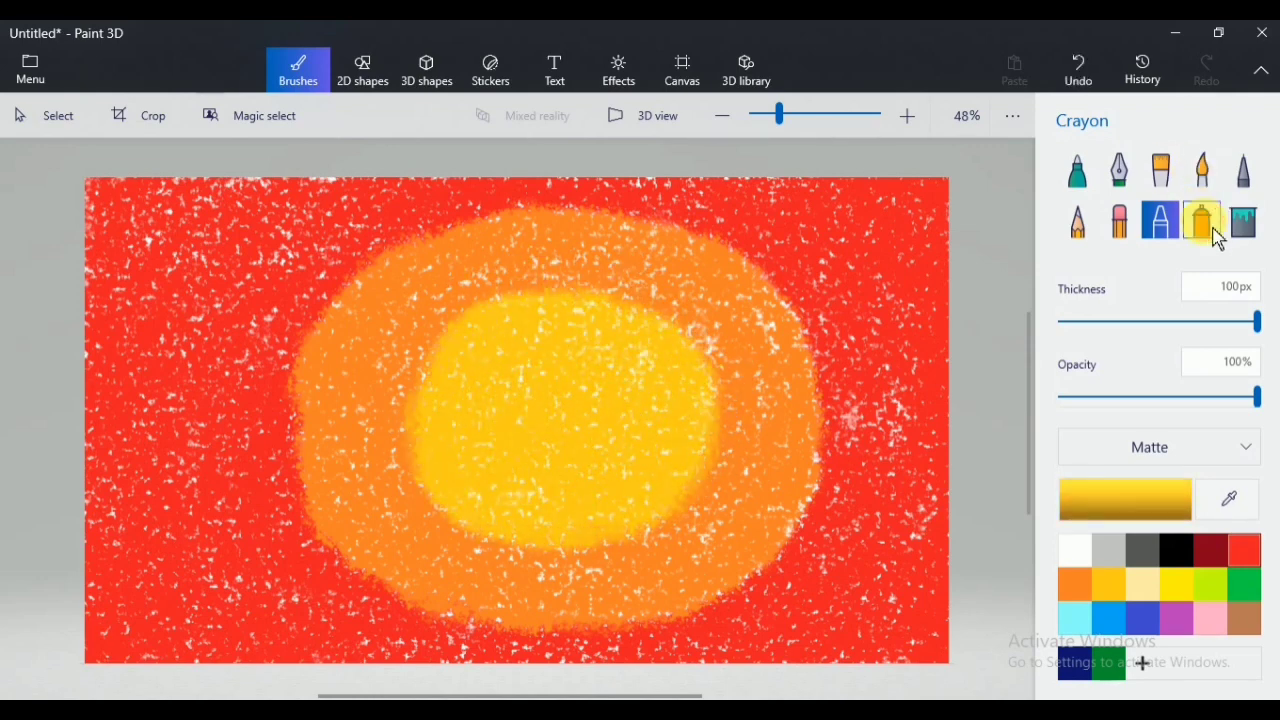
Step: Smooth the gold centre with gold Spray can paint at 185 px thickness and 57% opacity
{"action": "left_click", "coordinate": [1203, 221]}
{"action": "left_click_drag", "start_coordinate": [1097, 321], "coordinate": [1176, 322]}
{"action": "left_click", "coordinate": [558, 437]}
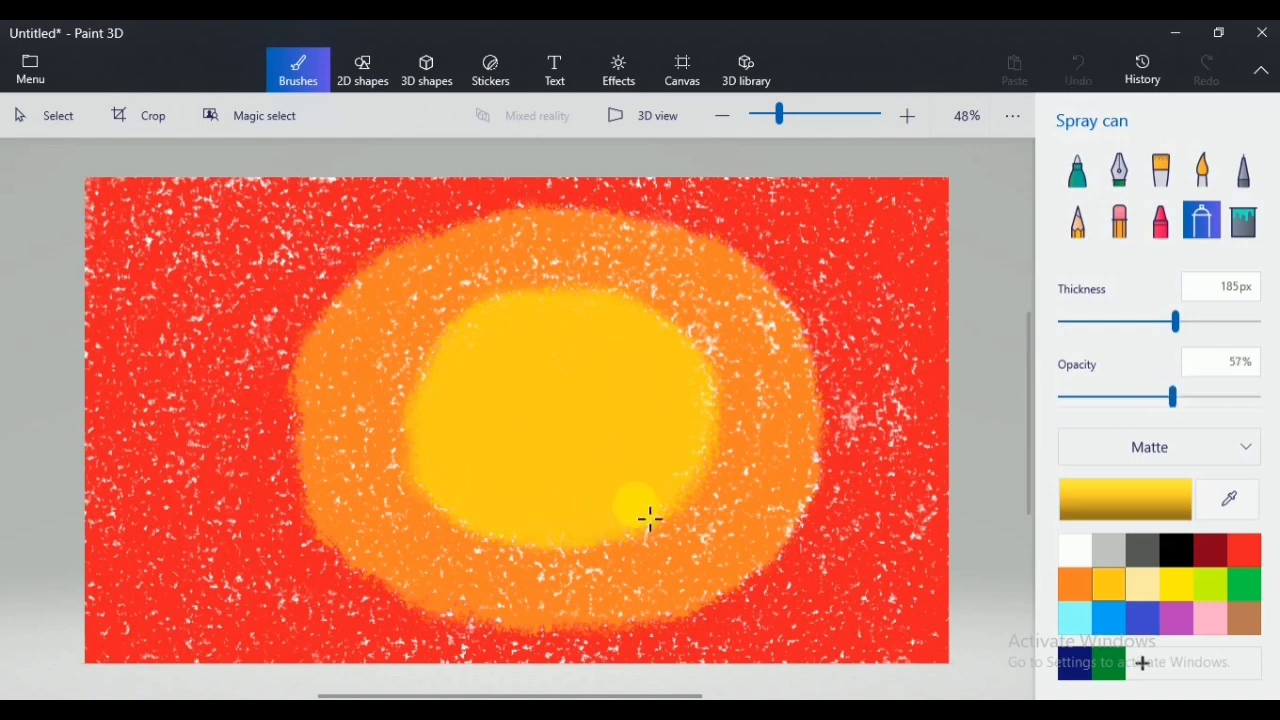
Step: Spray orange over the ring at 185 px and full opacity, softening its inner edge at 14% opacity
{"action": "left_click", "coordinate": [1075, 584]}
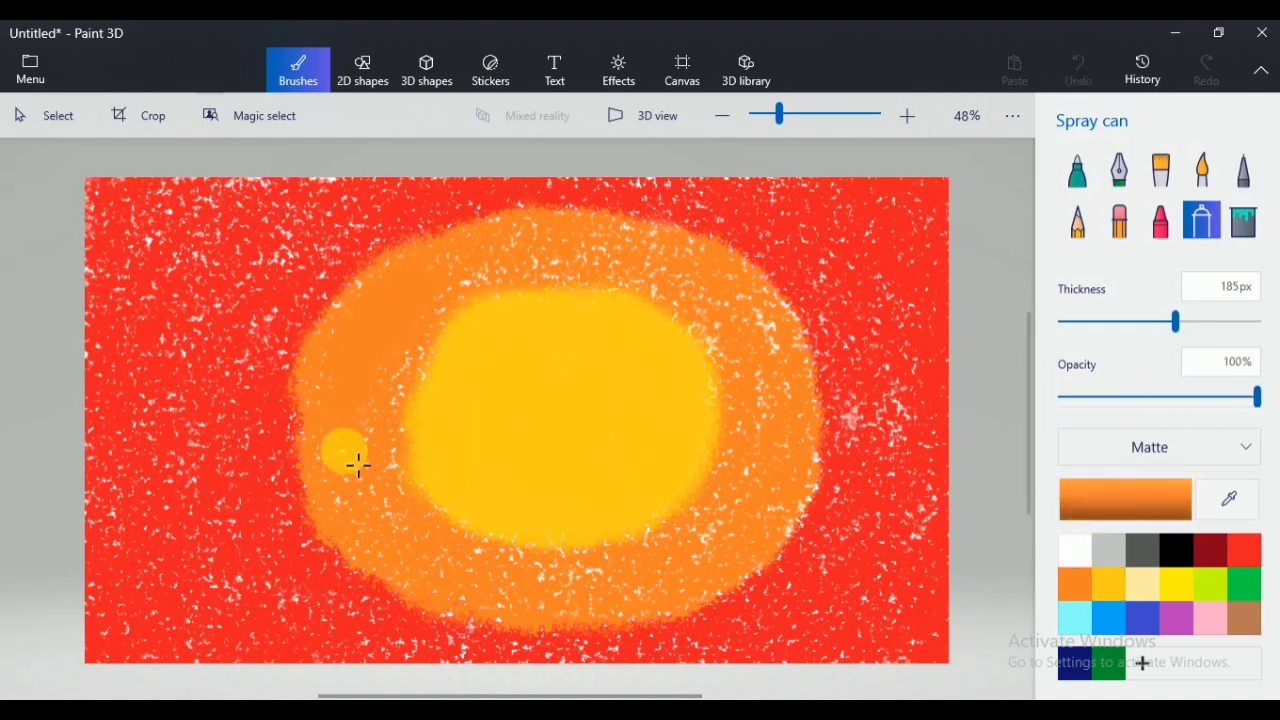
{"action": "mouse_move", "coordinate": [696, 504]}
{"action": "left_mouse_down"}
{"action": "mouse_move", "coordinate": [611, 271]}
{"action": "mouse_move", "coordinate": [337, 429]}
{"action": "mouse_move", "coordinate": [440, 325]}
{"action": "left_mouse_up"}
{"action": "left_click_drag", "start_coordinate": [1257, 397], "coordinate": [1087, 397]}
{"action": "mouse_move", "coordinate": [509, 546]}
{"action": "left_mouse_down"}
{"action": "mouse_move", "coordinate": [662, 549]}
{"action": "mouse_move", "coordinate": [429, 506]}
{"action": "mouse_move", "coordinate": [743, 395]}
{"action": "mouse_move", "coordinate": [678, 324]}
{"action": "left_mouse_up"}
Step: Blend the gold centre into the orange ring with the Spray can at 131 px and 4% opacity
{"action": "left_click_drag", "start_coordinate": [1175, 321], "coordinate": [1136, 321]}
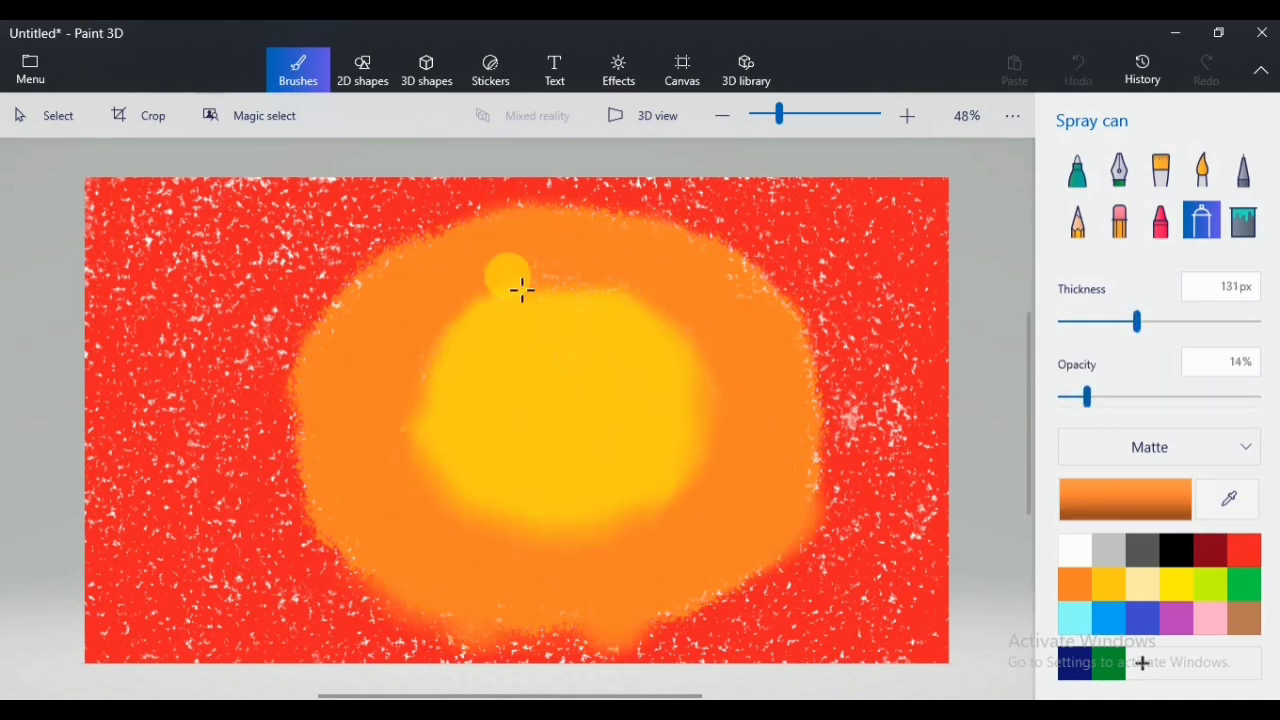
{"action": "mouse_move", "coordinate": [446, 402]}
{"action": "left_mouse_down"}
{"action": "mouse_move", "coordinate": [673, 515]}
{"action": "mouse_move", "coordinate": [543, 298]}
{"action": "mouse_move", "coordinate": [718, 354]}
{"action": "mouse_move", "coordinate": [538, 543]}
{"action": "left_mouse_up"}
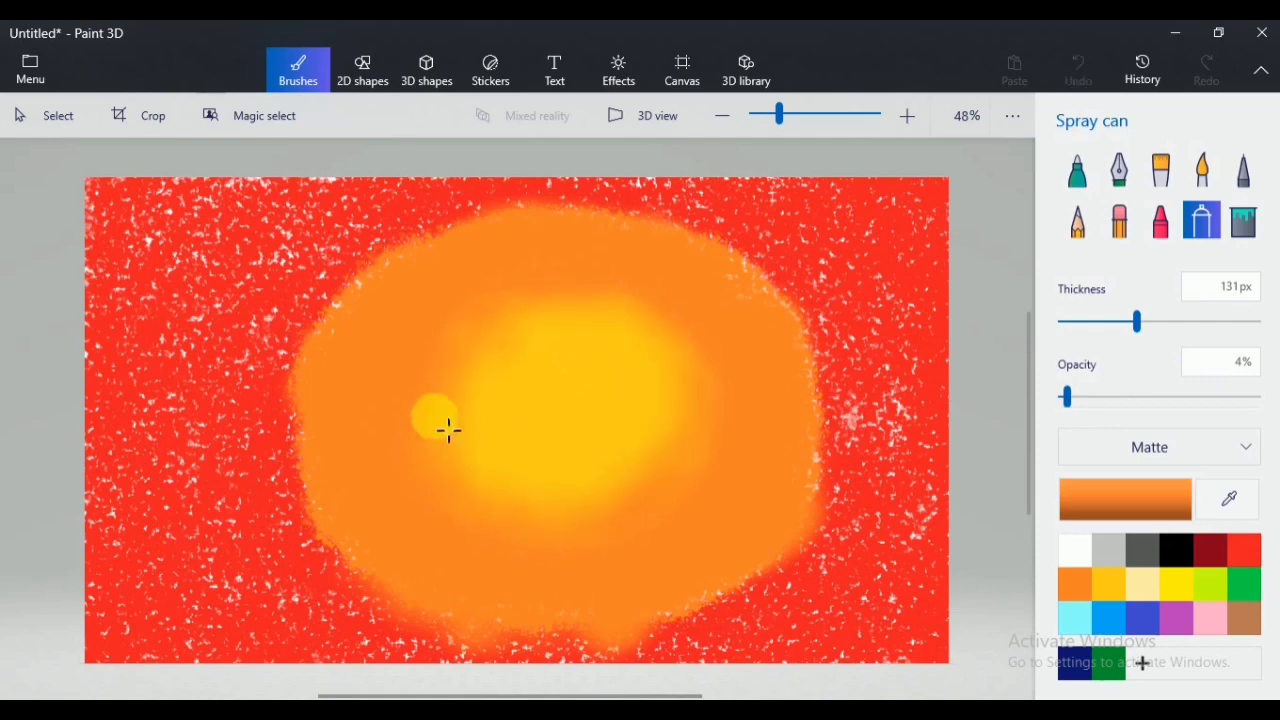
{"action": "left_click", "coordinate": [449, 430]}
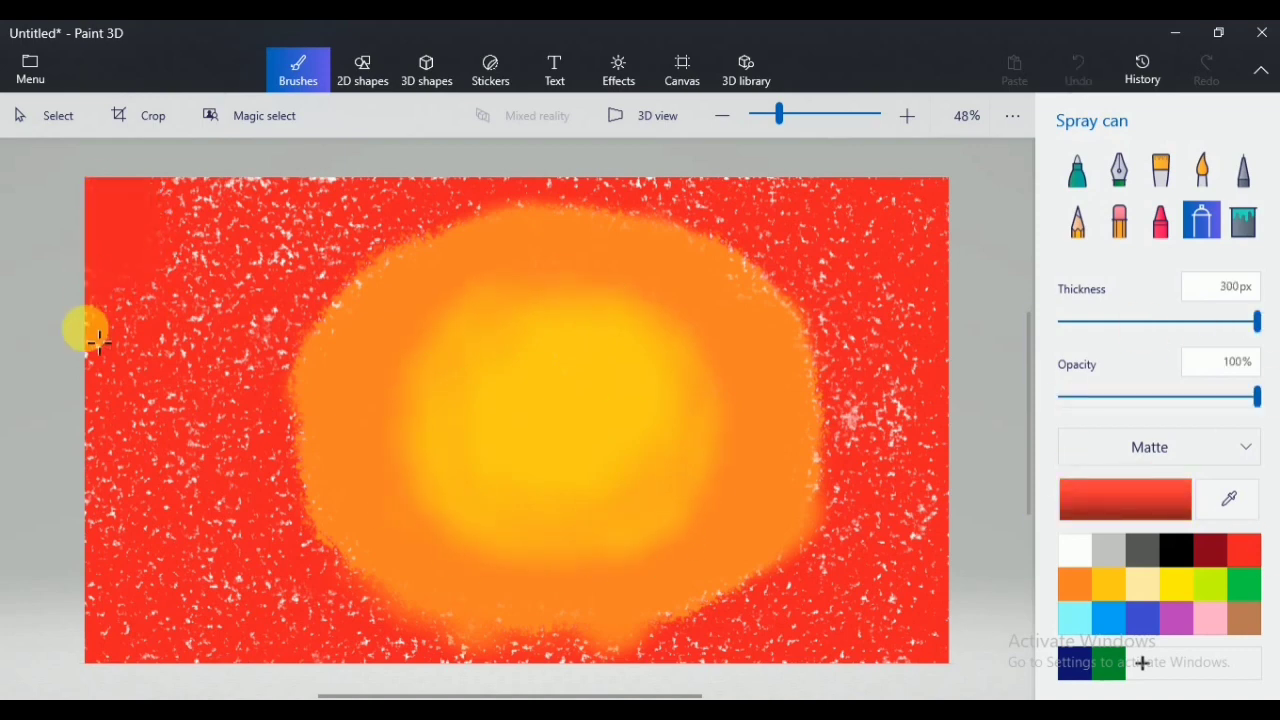
Step: Spray the outer background red at 300 px and full opacity, and rework the ring's outer edge with orange at 70 px and 92 px
{"action": "mouse_move", "coordinate": [86, 329]}
{"action": "left_mouse_down"}
{"action": "mouse_move", "coordinate": [119, 648]}
{"action": "mouse_move", "coordinate": [151, 467]}
{"action": "mouse_move", "coordinate": [246, 213]}
{"action": "mouse_move", "coordinate": [358, 194]}
{"action": "mouse_move", "coordinate": [224, 335]}
{"action": "mouse_move", "coordinate": [175, 504]}
{"action": "mouse_move", "coordinate": [216, 528]}
{"action": "mouse_move", "coordinate": [818, 664]}
{"action": "mouse_move", "coordinate": [916, 580]}
{"action": "mouse_move", "coordinate": [869, 200]}
{"action": "mouse_move", "coordinate": [765, 195]}
{"action": "mouse_move", "coordinate": [880, 551]}
{"action": "mouse_move", "coordinate": [697, 679]}
{"action": "mouse_move", "coordinate": [578, 684]}
{"action": "mouse_move", "coordinate": [237, 466]}
{"action": "left_mouse_up"}
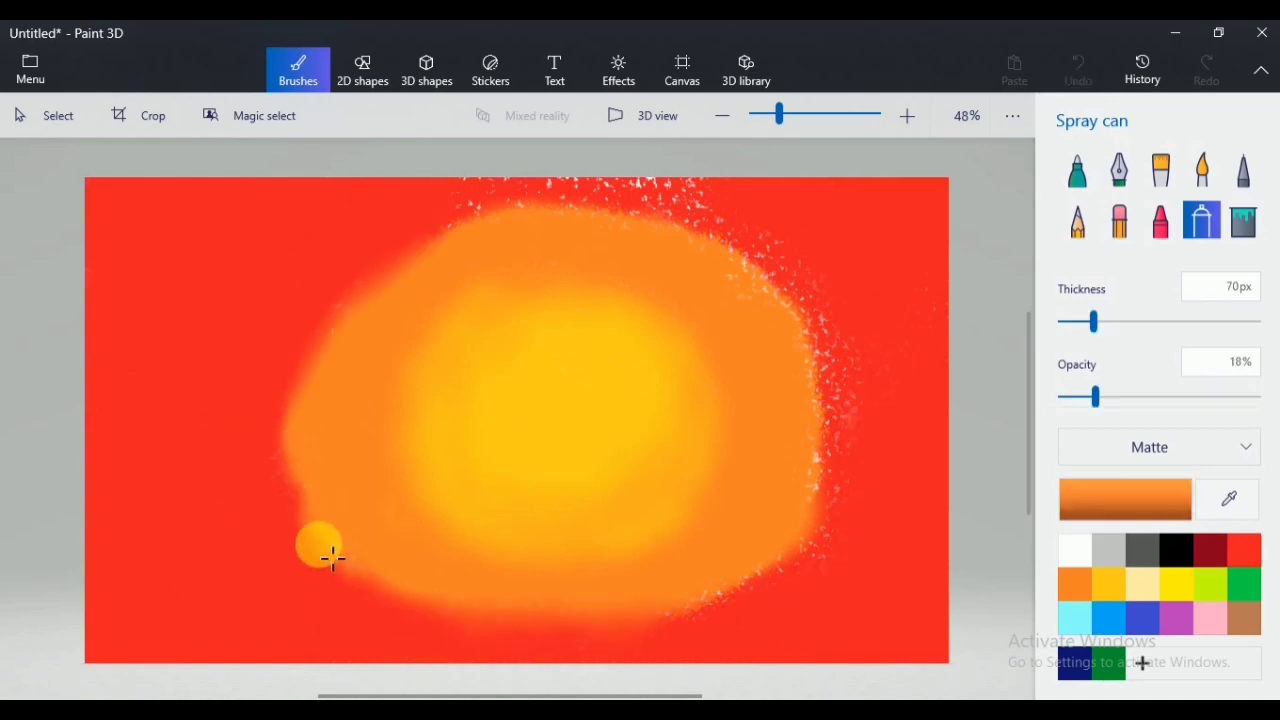
{"action": "mouse_move", "coordinate": [320, 543]}
{"action": "left_mouse_down"}
{"action": "mouse_move", "coordinate": [525, 239]}
{"action": "mouse_move", "coordinate": [451, 260]}
{"action": "mouse_move", "coordinate": [777, 291]}
{"action": "mouse_move", "coordinate": [624, 601]}
{"action": "left_mouse_up"}
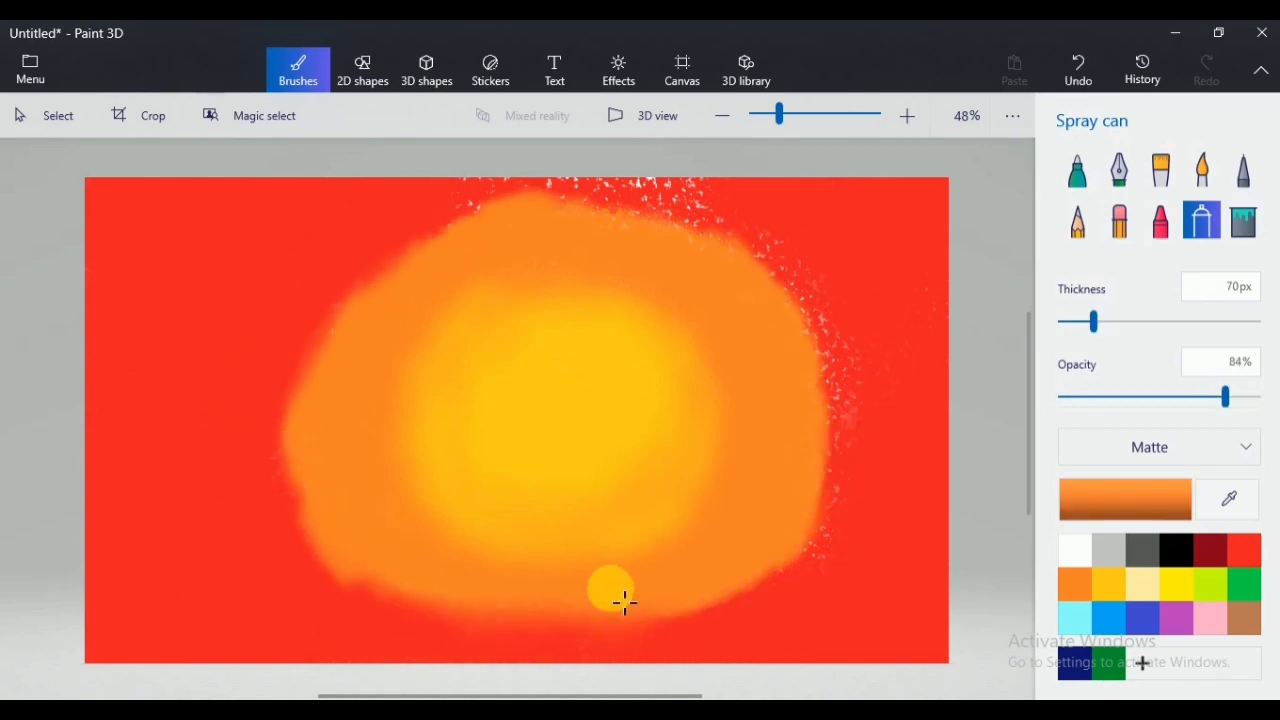
{"action": "left_click_drag", "start_coordinate": [477, 225], "coordinate": [320, 401]}
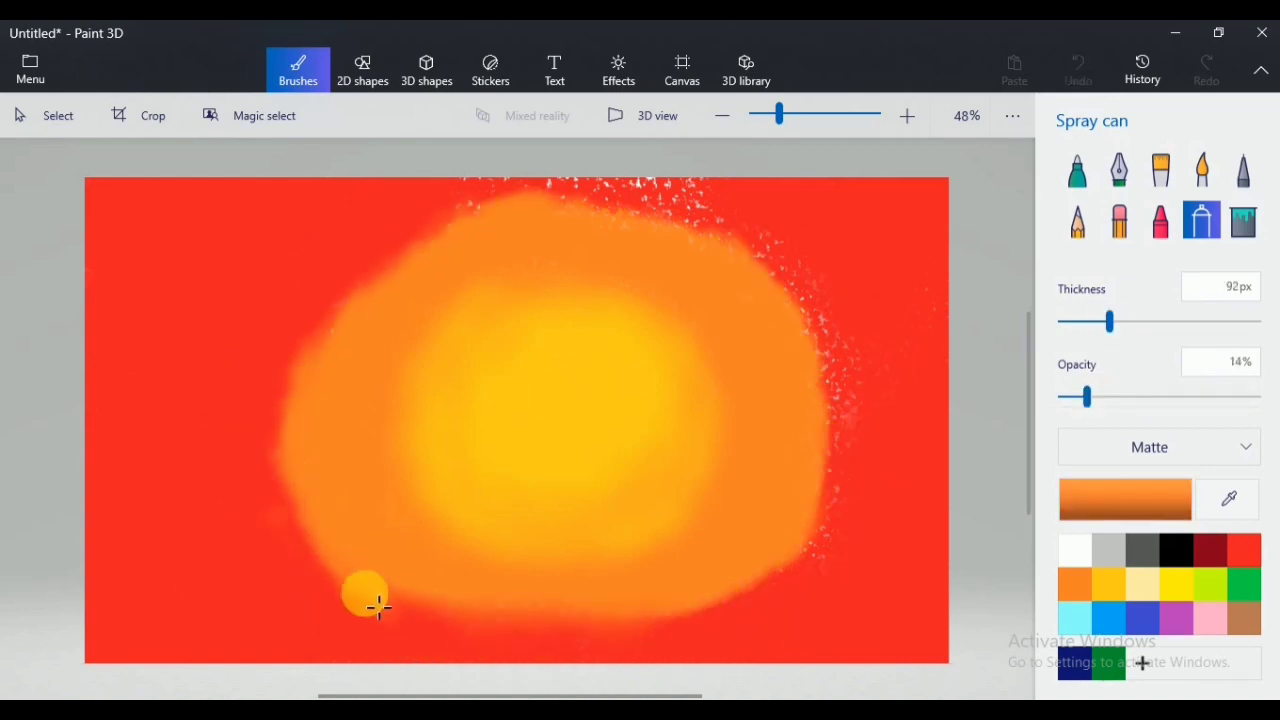
{"action": "mouse_move", "coordinate": [379, 607]}
{"action": "left_mouse_down"}
{"action": "mouse_move", "coordinate": [269, 481]}
{"action": "mouse_move", "coordinate": [482, 229]}
{"action": "mouse_move", "coordinate": [397, 271]}
{"action": "left_mouse_up"}
Step: Blend the ring outward into the red with orange Watercolour at 200 px, using 29% and 44% opacity
{"action": "left_click", "coordinate": [1203, 176]}
{"action": "left_click_drag", "start_coordinate": [330, 340], "coordinate": [299, 514]}
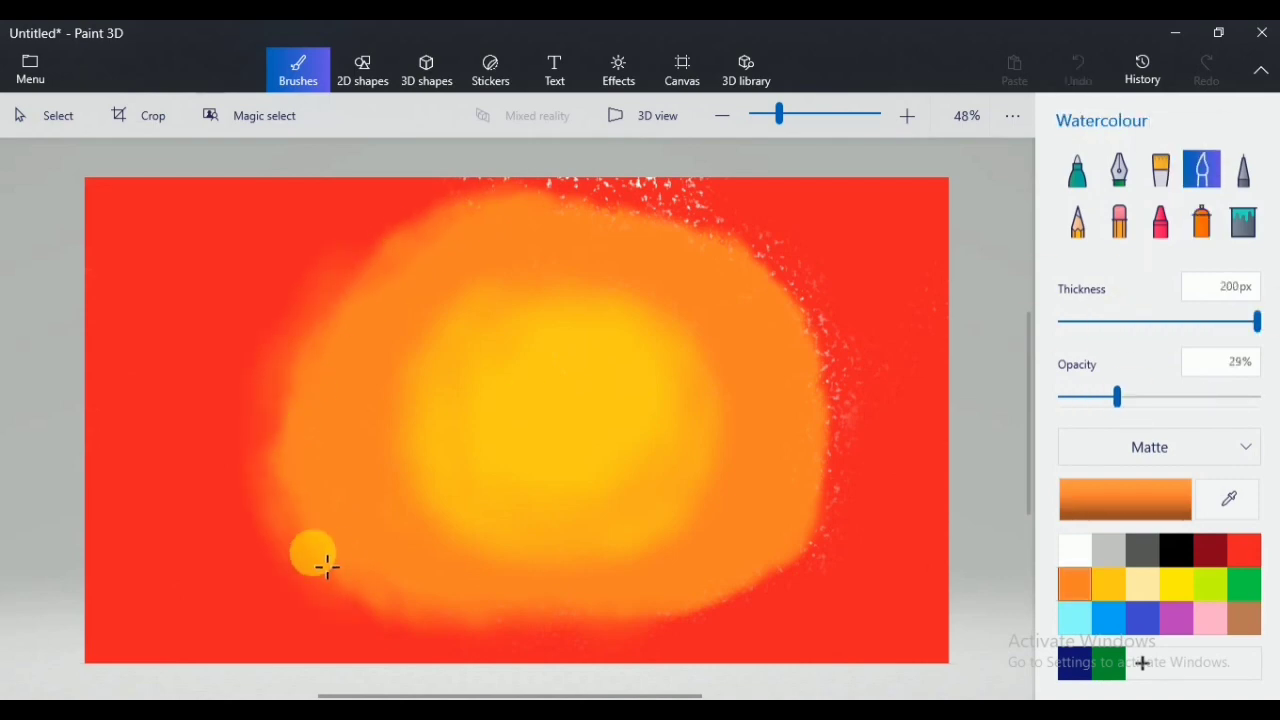
{"action": "mouse_move", "coordinate": [328, 567]}
{"action": "left_mouse_down"}
{"action": "mouse_move", "coordinate": [381, 590]}
{"action": "mouse_move", "coordinate": [636, 633]}
{"action": "mouse_move", "coordinate": [729, 611]}
{"action": "mouse_move", "coordinate": [338, 616]}
{"action": "mouse_move", "coordinate": [682, 627]}
{"action": "mouse_move", "coordinate": [774, 597]}
{"action": "mouse_move", "coordinate": [431, 655]}
{"action": "mouse_move", "coordinate": [828, 509]}
{"action": "left_mouse_up"}
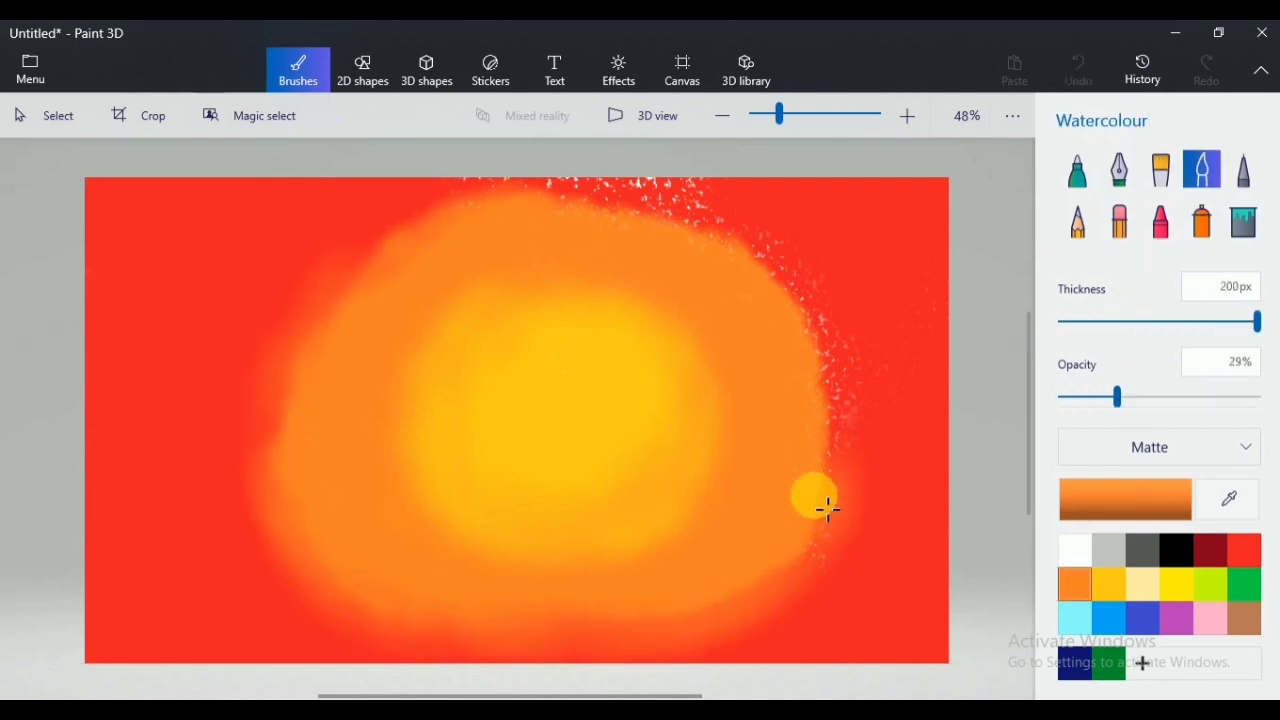
{"action": "left_click_drag", "start_coordinate": [845, 443], "coordinate": [838, 350]}
{"action": "left_click_drag", "start_coordinate": [1117, 397], "coordinate": [1146, 397]}
{"action": "mouse_move", "coordinate": [817, 317]}
{"action": "left_mouse_down"}
{"action": "mouse_move", "coordinate": [696, 235]}
{"action": "mouse_move", "coordinate": [423, 248]}
{"action": "mouse_move", "coordinate": [344, 291]}
{"action": "mouse_move", "coordinate": [632, 197]}
{"action": "mouse_move", "coordinate": [502, 195]}
{"action": "mouse_move", "coordinate": [447, 256]}
{"action": "mouse_move", "coordinate": [669, 209]}
{"action": "mouse_move", "coordinate": [711, 217]}
{"action": "mouse_move", "coordinate": [657, 221]}
{"action": "mouse_move", "coordinate": [749, 236]}
{"action": "mouse_move", "coordinate": [396, 320]}
{"action": "mouse_move", "coordinate": [628, 642]}
{"action": "mouse_move", "coordinate": [461, 633]}
{"action": "mouse_move", "coordinate": [852, 411]}
{"action": "mouse_move", "coordinate": [759, 297]}
{"action": "mouse_move", "coordinate": [399, 234]}
{"action": "mouse_move", "coordinate": [285, 451]}
{"action": "mouse_move", "coordinate": [365, 631]}
{"action": "mouse_move", "coordinate": [812, 567]}
{"action": "mouse_move", "coordinate": [263, 460]}
{"action": "mouse_move", "coordinate": [430, 207]}
{"action": "mouse_move", "coordinate": [288, 402]}
{"action": "mouse_move", "coordinate": [680, 224]}
{"action": "mouse_move", "coordinate": [727, 250]}
{"action": "mouse_move", "coordinate": [831, 586]}
{"action": "mouse_move", "coordinate": [868, 501]}
{"action": "mouse_move", "coordinate": [775, 260]}
{"action": "mouse_move", "coordinate": [858, 389]}
{"action": "mouse_move", "coordinate": [736, 621]}
{"action": "mouse_move", "coordinate": [207, 399]}
{"action": "mouse_move", "coordinate": [378, 673]}
{"action": "left_mouse_up"}
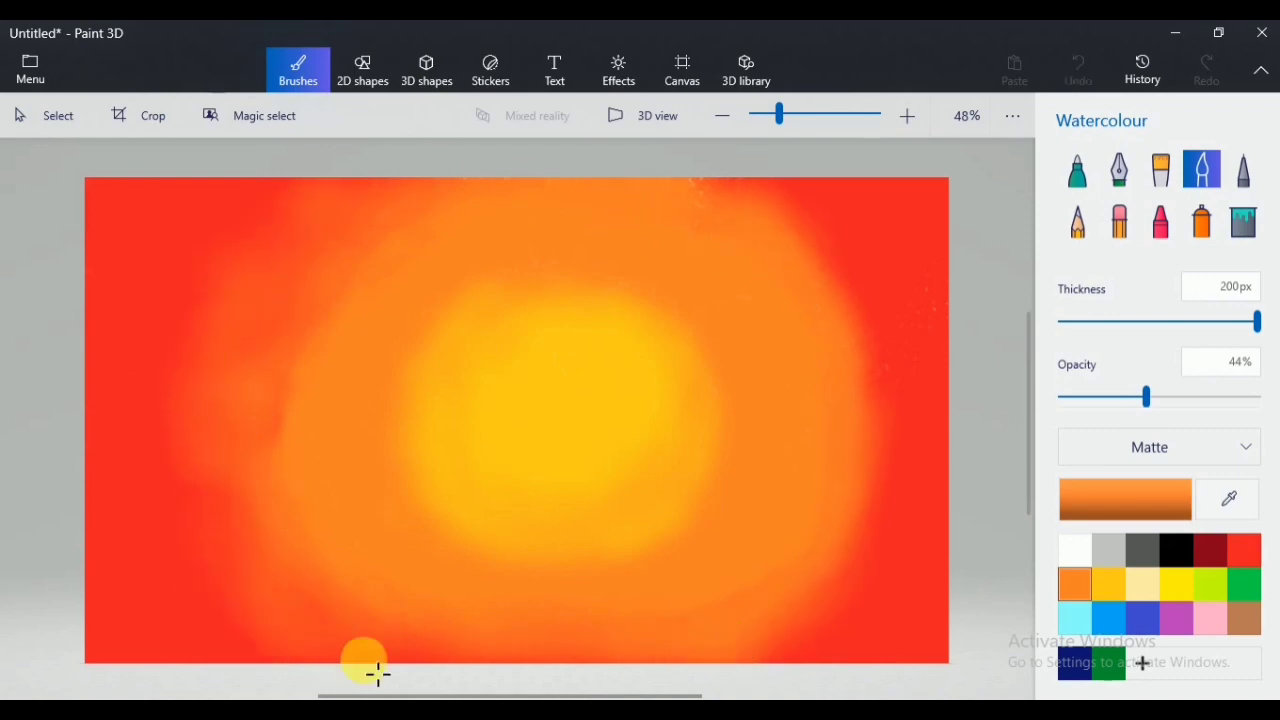
Step: Darken the canvas edges with dark red Watercolour at 200 px, and blend them using sampled red at 102 px and 3% opacity
{"action": "mouse_move", "coordinate": [284, 213]}
{"action": "left_mouse_down"}
{"action": "mouse_move", "coordinate": [100, 203]}
{"action": "mouse_move", "coordinate": [114, 597]}
{"action": "mouse_move", "coordinate": [109, 417]}
{"action": "mouse_move", "coordinate": [948, 505]}
{"action": "mouse_move", "coordinate": [957, 651]}
{"action": "mouse_move", "coordinate": [943, 403]}
{"action": "mouse_move", "coordinate": [911, 251]}
{"action": "mouse_move", "coordinate": [836, 204]}
{"action": "left_mouse_up"}
{"action": "left_click_drag", "start_coordinate": [1147, 397], "coordinate": [1116, 397]}
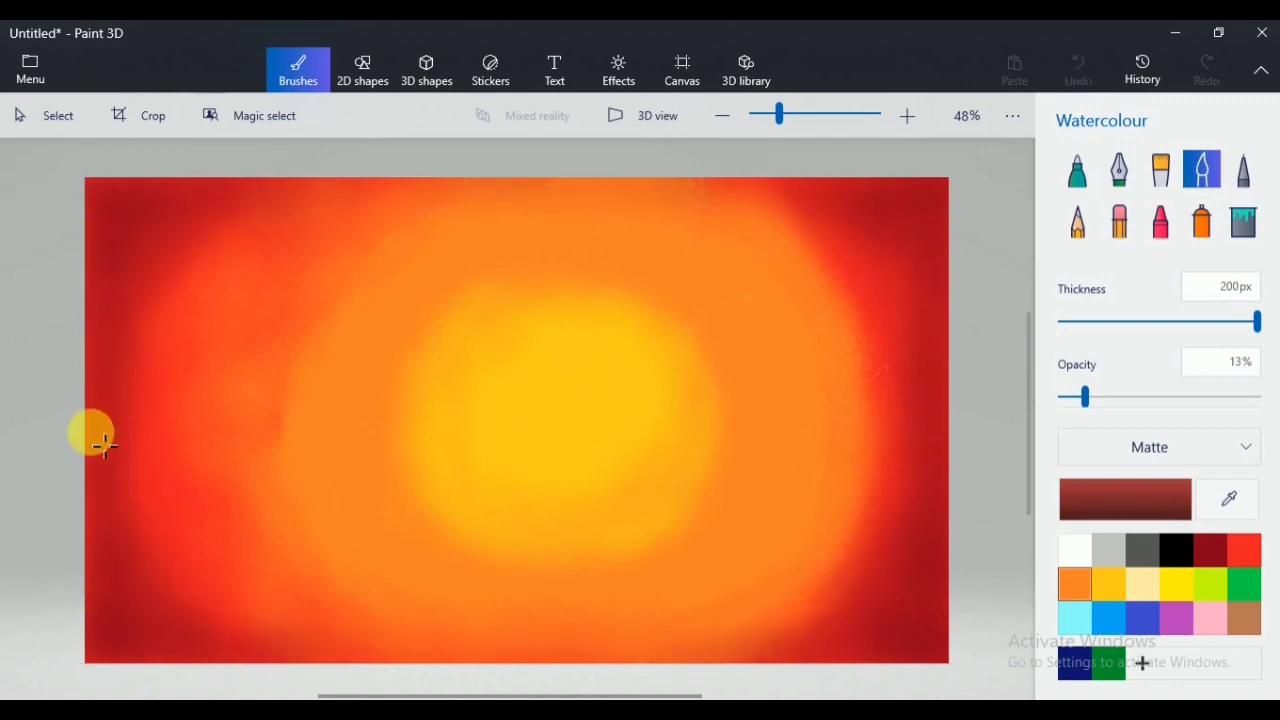
{"action": "left_click_drag", "start_coordinate": [1257, 321], "coordinate": [1158, 321]}
{"action": "left_click_drag", "start_coordinate": [1085, 397], "coordinate": [1072, 397]}
{"action": "left_click", "coordinate": [1228, 499]}
{"action": "left_click", "coordinate": [146, 445]}
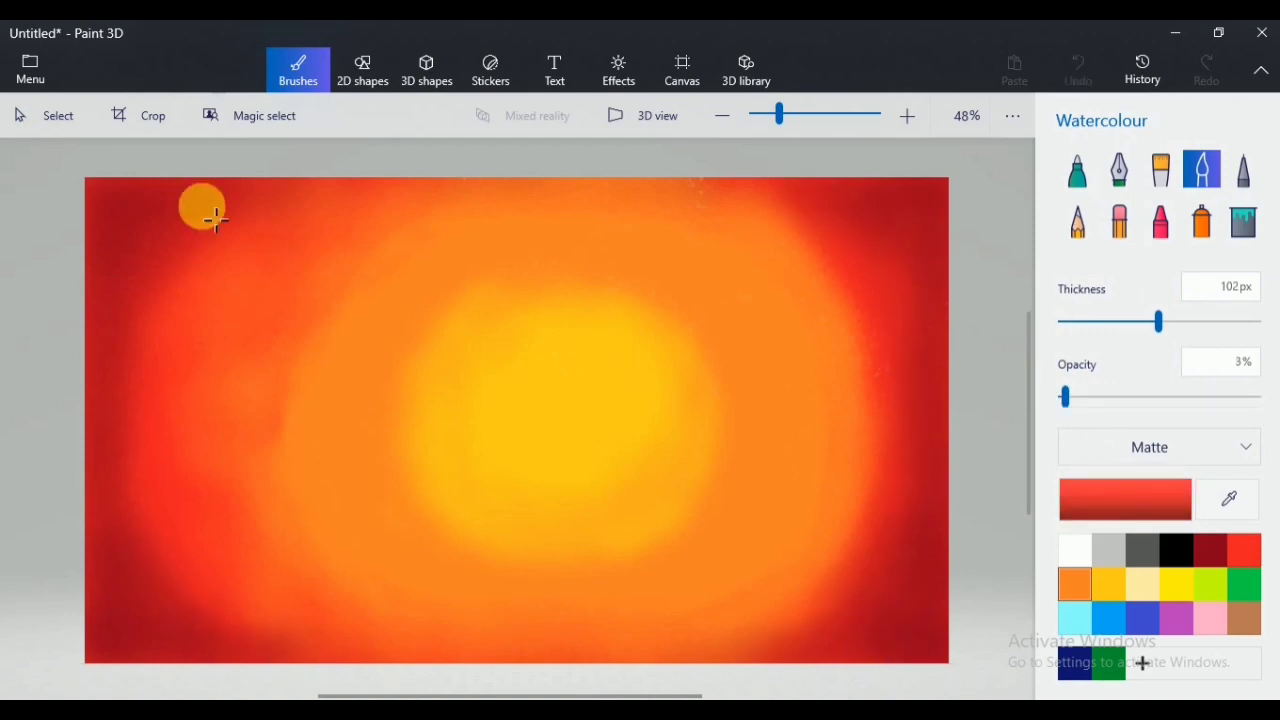
Step: Outline a hill in the canvas's lower-left corner with a black straight slope and a 3-point curve for its top
{"action": "left_click", "coordinate": [1077, 220]}
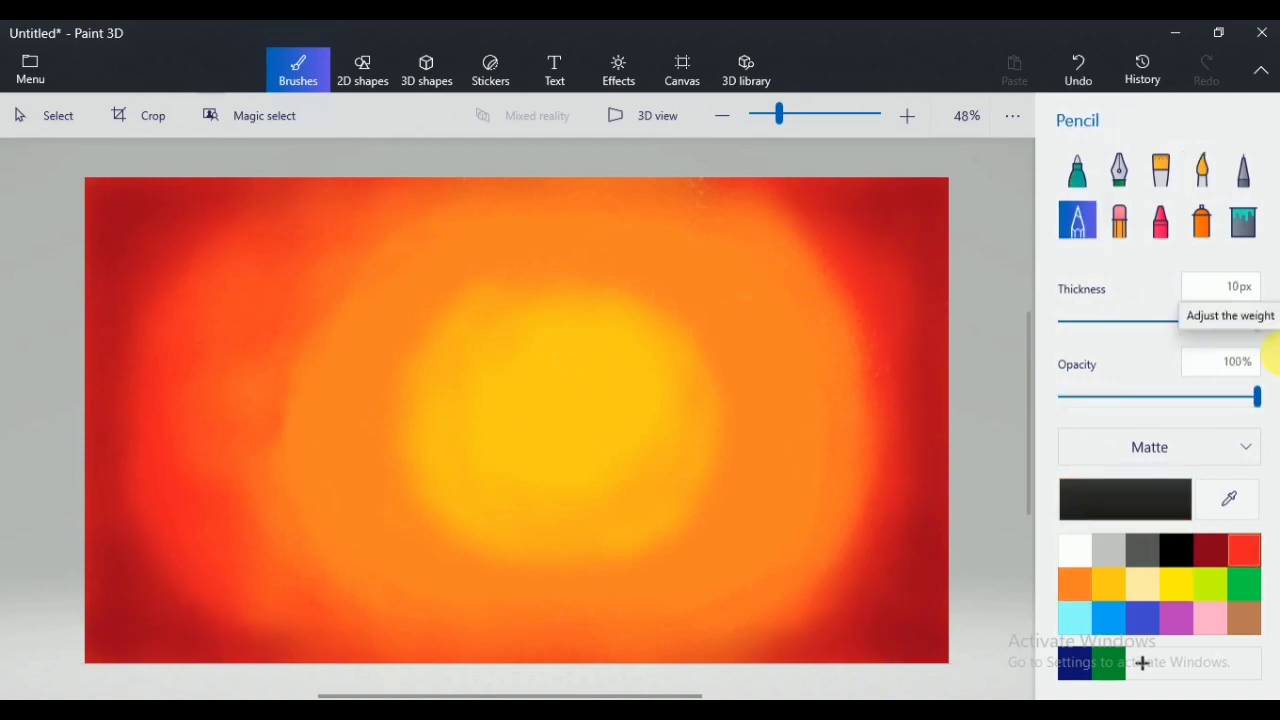
{"action": "left_click", "coordinate": [363, 70]}
{"action": "left_click", "coordinate": [1077, 190]}
{"action": "left_click_drag", "start_coordinate": [269, 563], "coordinate": [392, 688]}
{"action": "left_click_drag", "start_coordinate": [280, 570], "coordinate": [288, 568]}
{"action": "left_click", "coordinate": [527, 621]}
{"action": "left_click", "coordinate": [1118, 190]}
{"action": "mouse_move", "coordinate": [40, 566]}
{"action": "left_mouse_down"}
{"action": "mouse_move", "coordinate": [287, 580]}
{"action": "mouse_move", "coordinate": [189, 560]}
{"action": "mouse_move", "coordinate": [174, 531]}
{"action": "left_mouse_up"}
{"action": "scroll", "coordinate": [174, 531], "scroll_direction": "up", "scroll_amount": 5}
{"action": "left_click", "coordinate": [427, 511]}
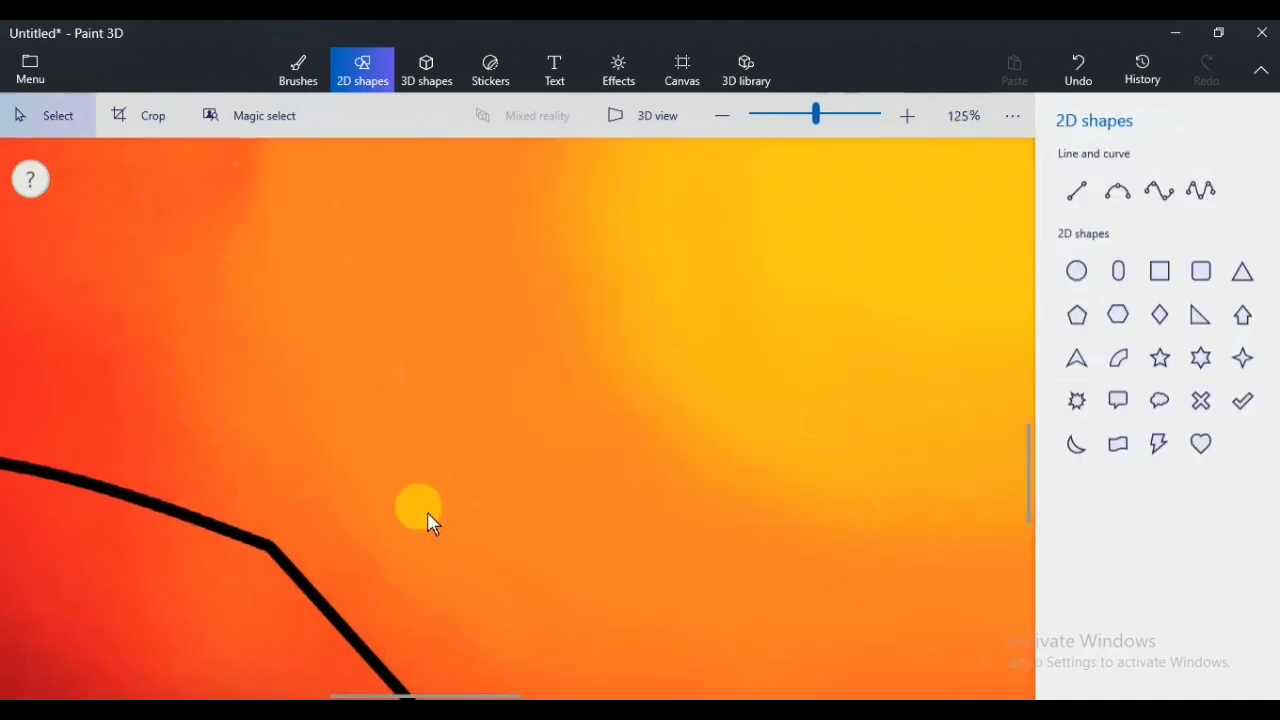
{"action": "scroll", "coordinate": [440, 525], "scroll_direction": "down", "scroll_amount": 4}
Step: Fill the lower-left hill outline with black
{"action": "left_click", "coordinate": [298, 70]}
{"action": "left_click", "coordinate": [1258, 226]}
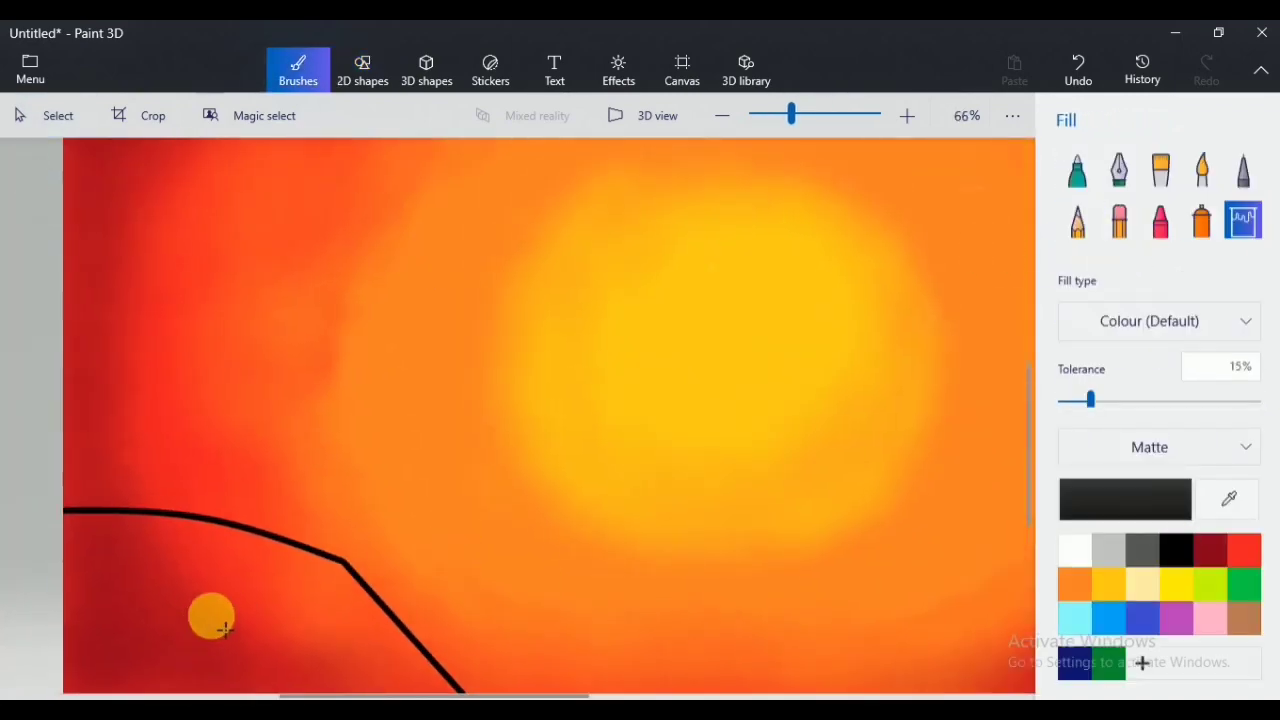
{"action": "left_click", "coordinate": [262, 565]}
{"action": "left_click", "coordinate": [1078, 170]}
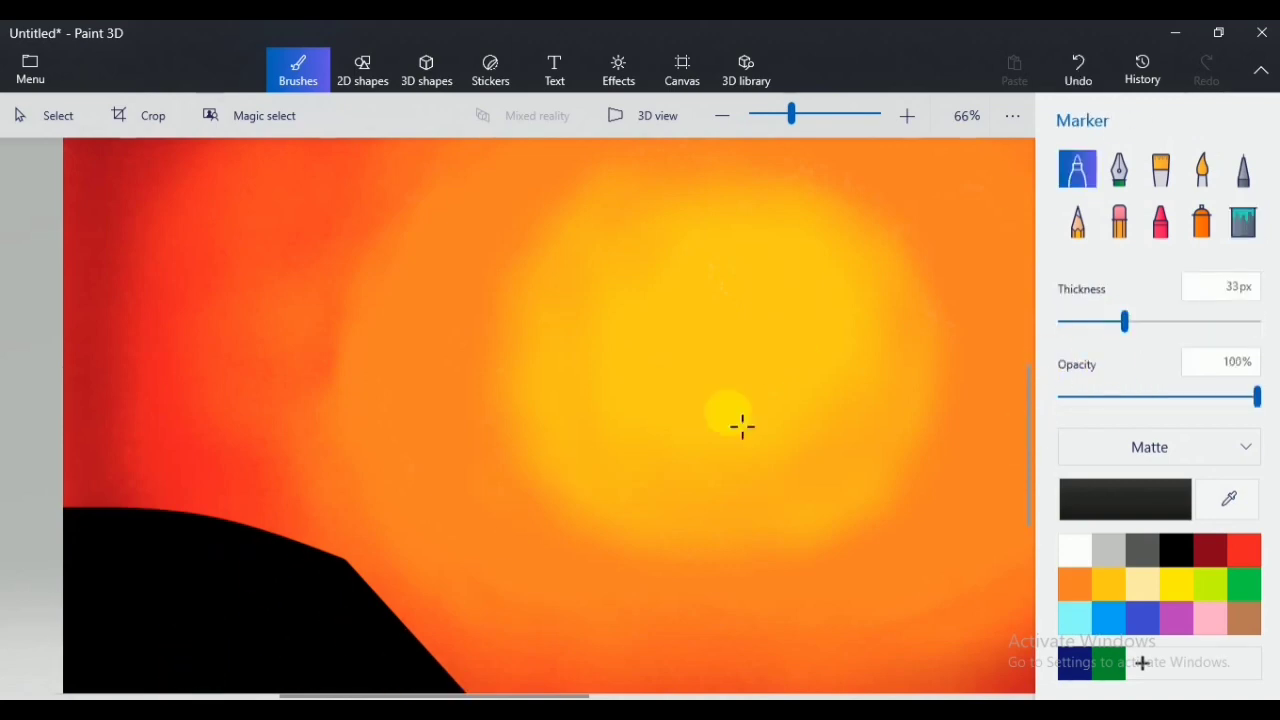
Step: Outline a second hill in the lower-right corner with a black straight slope and a 10 px 3-point curve
{"action": "left_click", "coordinate": [362, 70]}
{"action": "left_click", "coordinate": [1077, 190]}
{"action": "scroll", "coordinate": [720, 488], "scroll_direction": "down", "scroll_amount": 2}
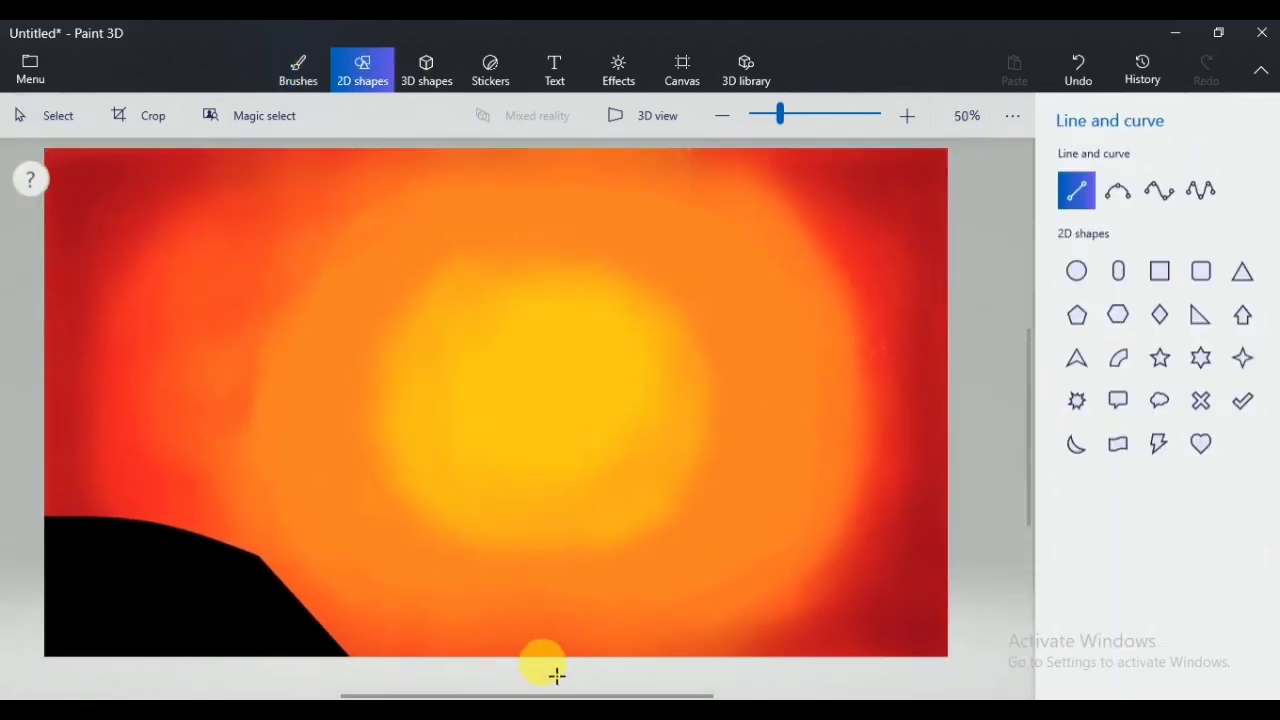
{"action": "mouse_move", "coordinate": [580, 659]}
{"action": "left_mouse_down"}
{"action": "mouse_move", "coordinate": [629, 560]}
{"action": "mouse_move", "coordinate": [1029, 549]}
{"action": "left_mouse_up"}
{"action": "left_click", "coordinate": [720, 607]}
{"action": "left_click", "coordinate": [1117, 189]}
{"action": "scroll", "coordinate": [679, 567], "scroll_direction": "up", "scroll_amount": 5}
{"action": "scroll", "coordinate": [679, 567], "scroll_direction": "up", "scroll_amount": 2}
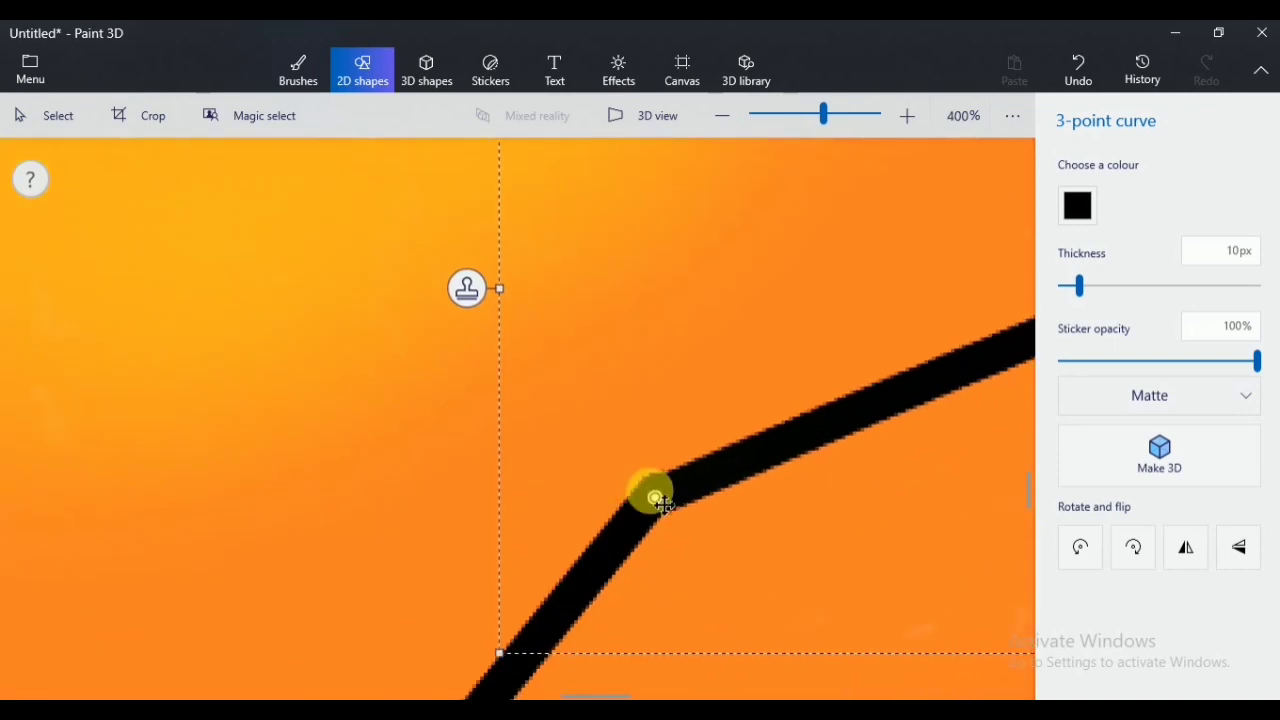
{"action": "scroll", "coordinate": [654, 494], "scroll_direction": "down", "scroll_amount": 6}
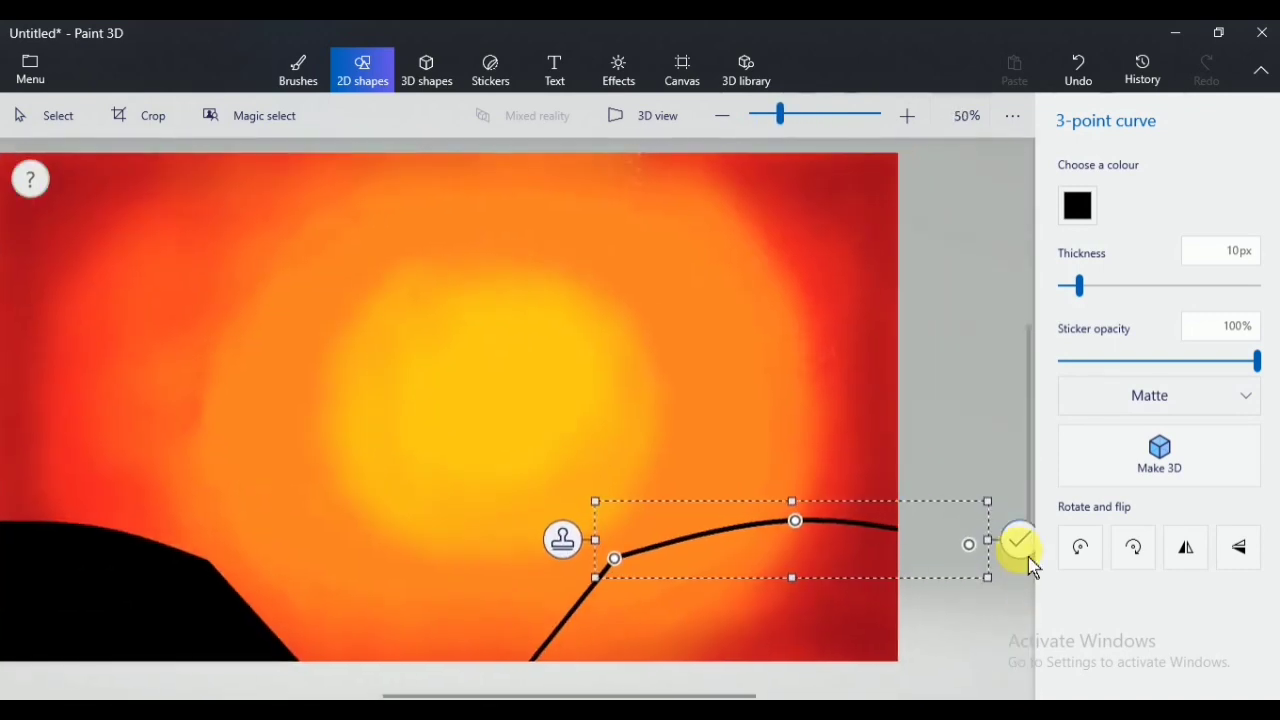
{"action": "left_click", "coordinate": [1016, 538]}
Step: Fill the lower-right hill outline with black
{"action": "left_click", "coordinate": [298, 70]}
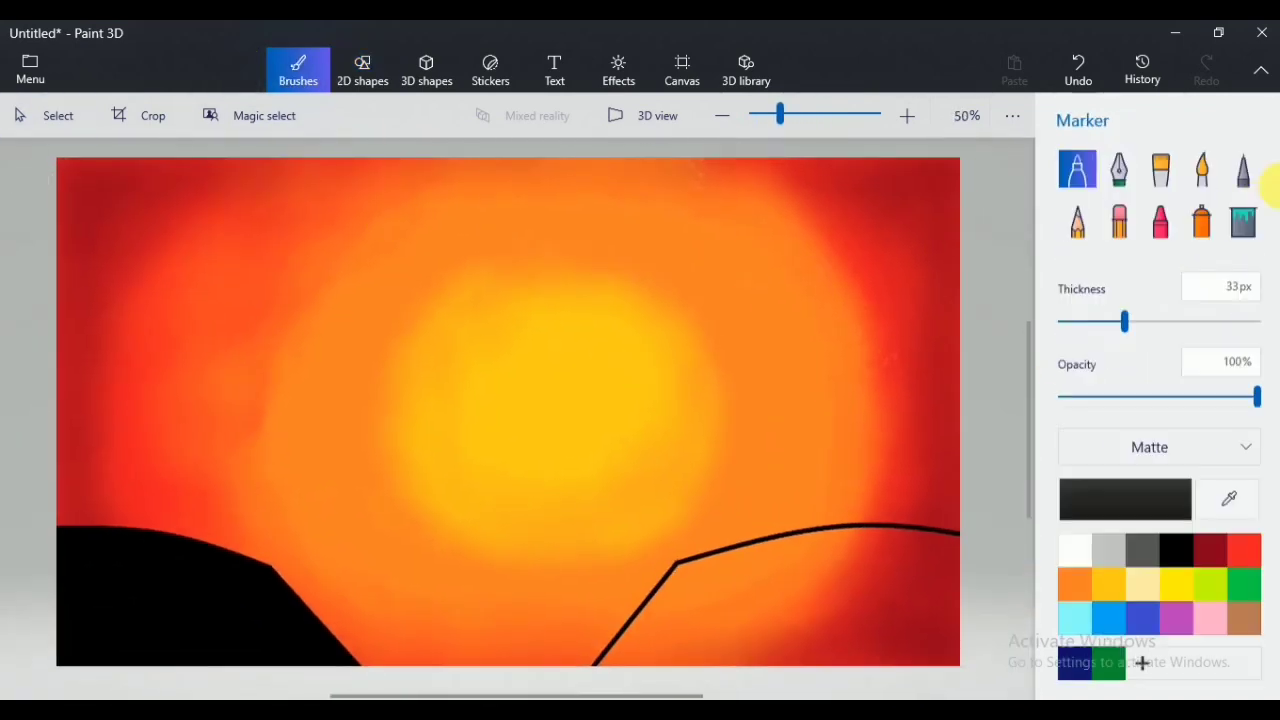
{"action": "left_click", "coordinate": [1244, 220]}
{"action": "left_click", "coordinate": [789, 646]}
{"action": "left_click", "coordinate": [737, 571]}
Step: Draw a sagging black 3-point curve as a bridge joining the two hilltops, with a thickness of 18 px
{"action": "left_click", "coordinate": [1096, 175]}
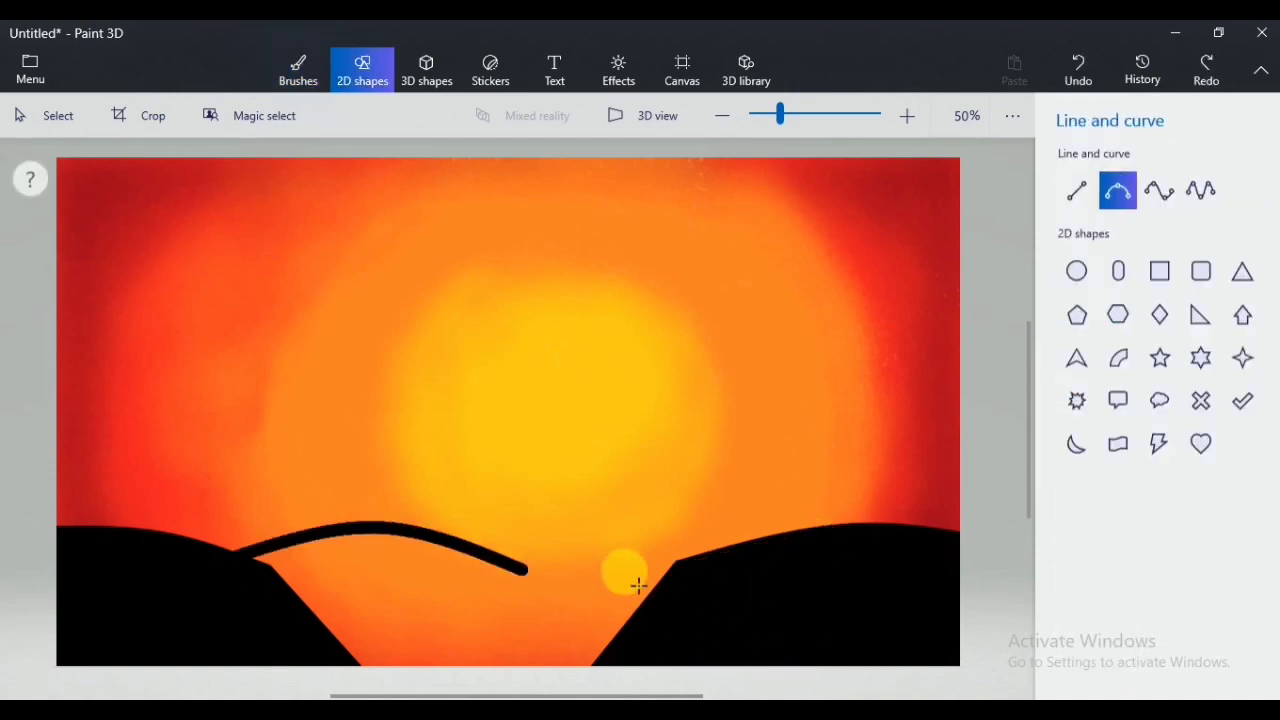
{"action": "mouse_move", "coordinate": [634, 586]}
{"action": "left_mouse_down"}
{"action": "mouse_move", "coordinate": [491, 523]}
{"action": "mouse_move", "coordinate": [477, 591]}
{"action": "left_mouse_up"}
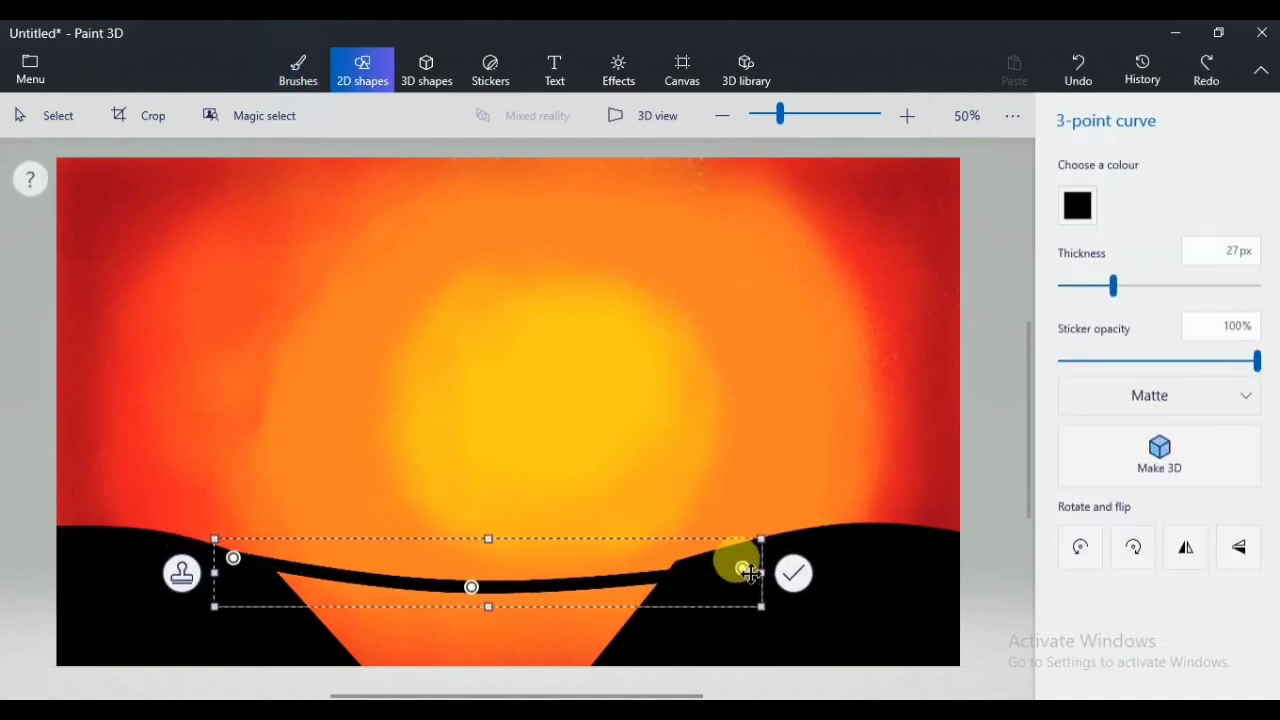
{"action": "left_click_drag", "start_coordinate": [742, 569], "coordinate": [738, 557]}
{"action": "left_click_drag", "start_coordinate": [231, 558], "coordinate": [224, 556]}
{"action": "left_click", "coordinate": [1096, 287]}
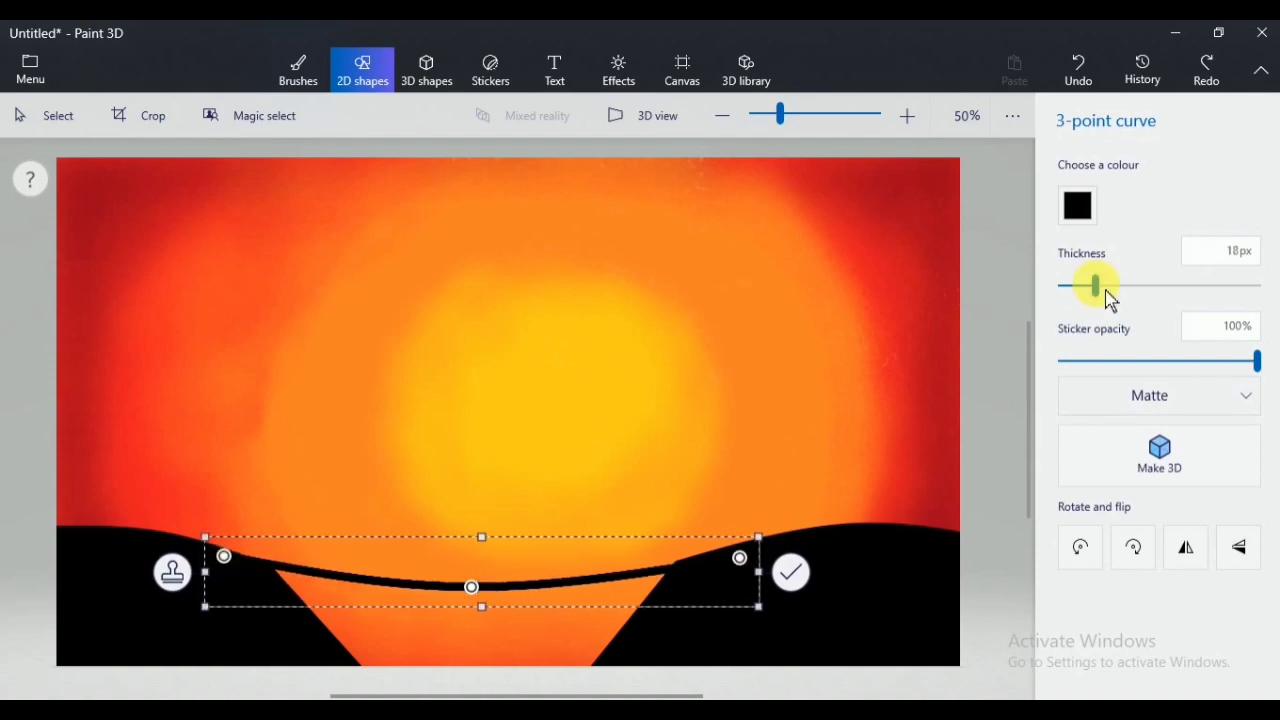
{"action": "left_click_drag", "start_coordinate": [673, 586], "coordinate": [677, 580]}
{"action": "left_click_drag", "start_coordinate": [228, 551], "coordinate": [213, 549]}
{"action": "left_click", "coordinate": [800, 572]}
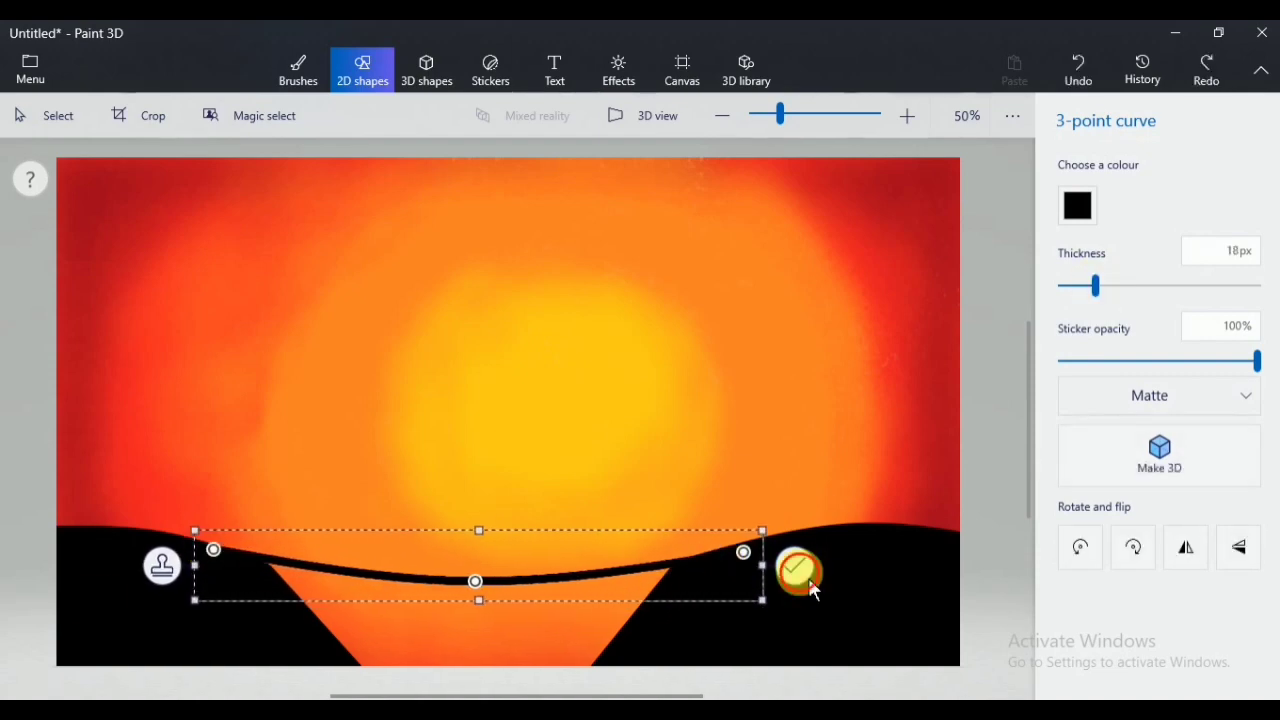
Step: Draw two vertical 18 px black lines as posts, one at each end of the bridge curve
{"action": "left_click", "coordinate": [1076, 190]}
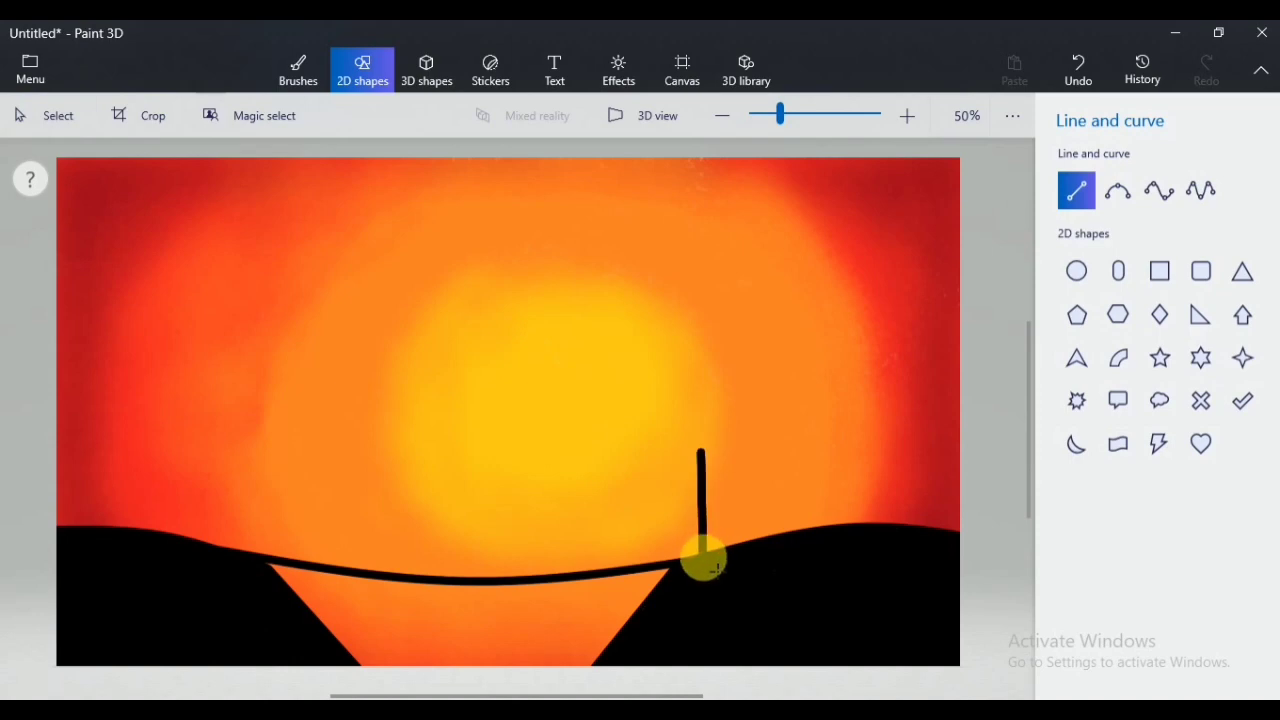
{"action": "left_click_drag", "start_coordinate": [704, 560], "coordinate": [704, 558]}
{"action": "mouse_move", "coordinate": [719, 500]}
{"action": "left_mouse_down"}
{"action": "mouse_move", "coordinate": [714, 514]}
{"action": "mouse_move", "coordinate": [715, 503]}
{"action": "mouse_move", "coordinate": [369, 503]}
{"action": "mouse_move", "coordinate": [257, 512]}
{"action": "mouse_move", "coordinate": [262, 530]}
{"action": "mouse_move", "coordinate": [248, 514]}
{"action": "left_mouse_up"}
{"action": "left_click", "coordinate": [640, 525]}
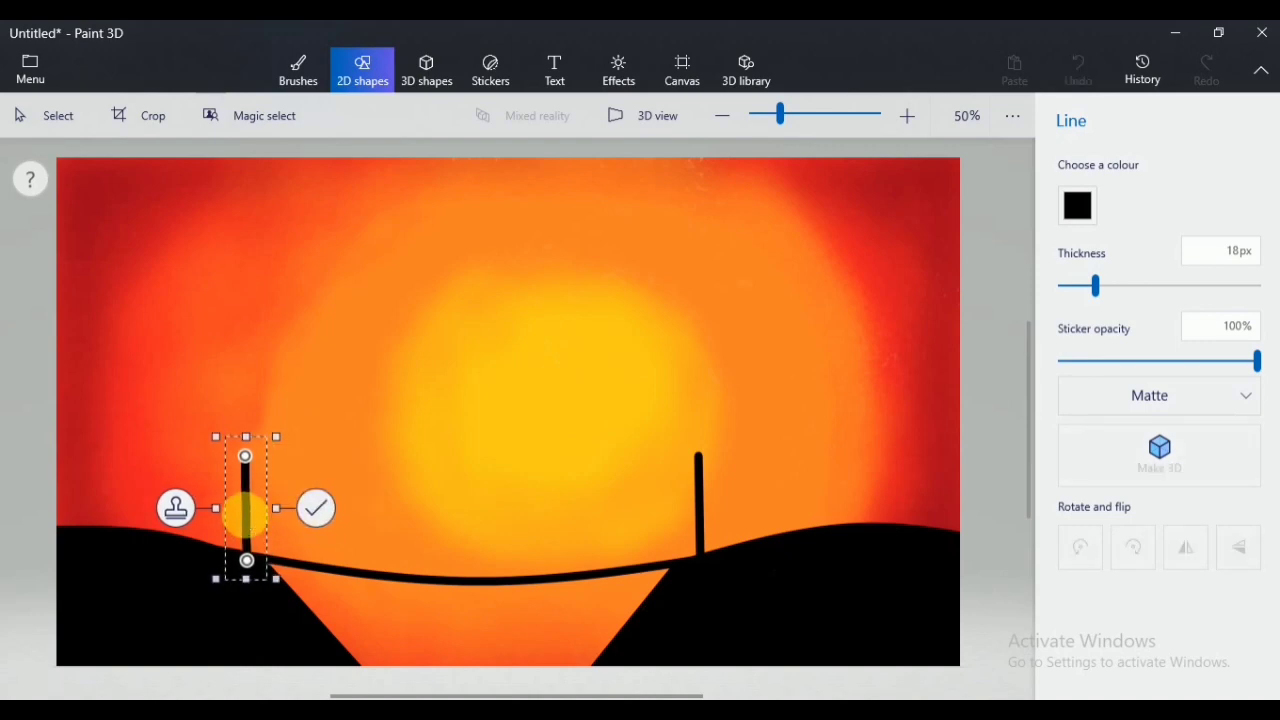
{"action": "left_click", "coordinate": [600, 510]}
Step: Draw a circle for the sun and adjust its size and position so it sits above the bridge between the posts
{"action": "left_click", "coordinate": [1076, 271]}
{"action": "mouse_move", "coordinate": [404, 315]}
{"action": "left_mouse_down"}
{"action": "mouse_move", "coordinate": [492, 420]}
{"action": "mouse_move", "coordinate": [643, 540]}
{"action": "left_mouse_up"}
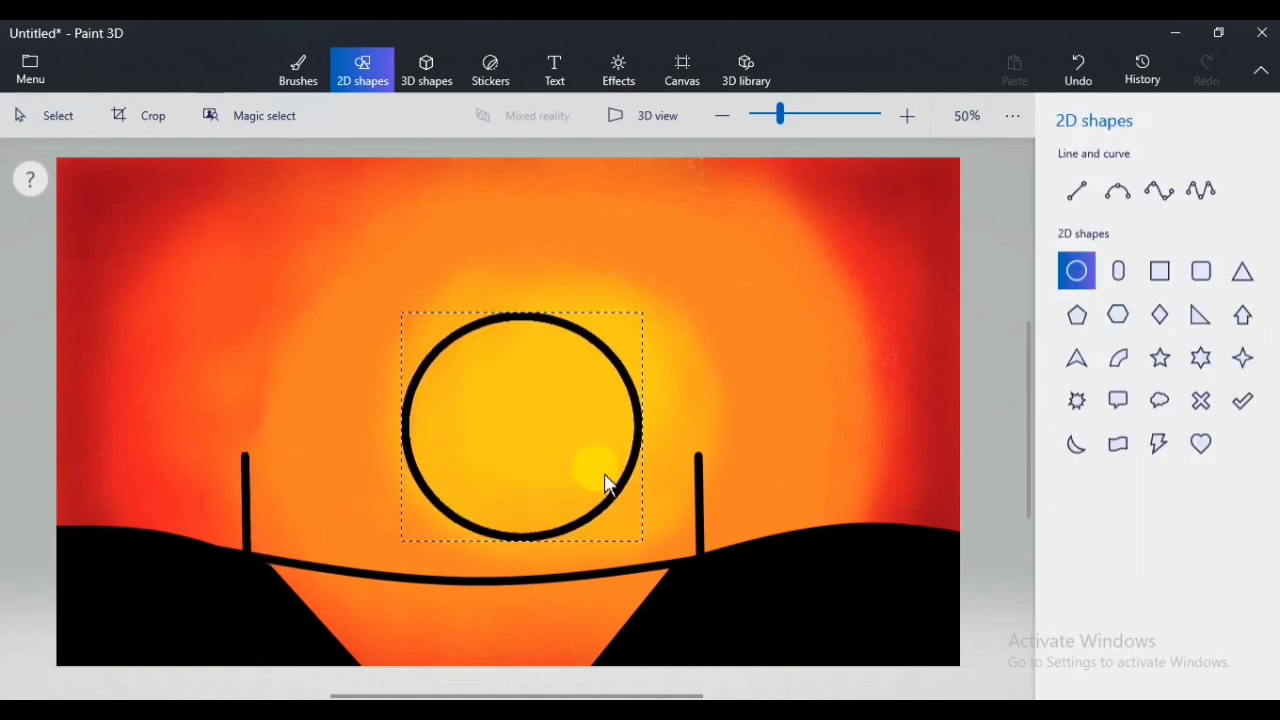
{"action": "left_click_drag", "start_coordinate": [568, 442], "coordinate": [540, 439]}
{"action": "left_click_drag", "start_coordinate": [497, 313], "coordinate": [497, 302]}
{"action": "left_click_drag", "start_coordinate": [616, 422], "coordinate": [628, 422]}
{"action": "left_click_drag", "start_coordinate": [550, 426], "coordinate": [543, 426]}
{"action": "left_click_drag", "start_coordinate": [494, 533], "coordinate": [494, 543]}
{"action": "left_click_drag", "start_coordinate": [491, 454], "coordinate": [481, 450]}
Step: Give the sun circle a yellow outline at maximum thickness and place it on the canvas
{"action": "left_click", "coordinate": [1077, 292]}
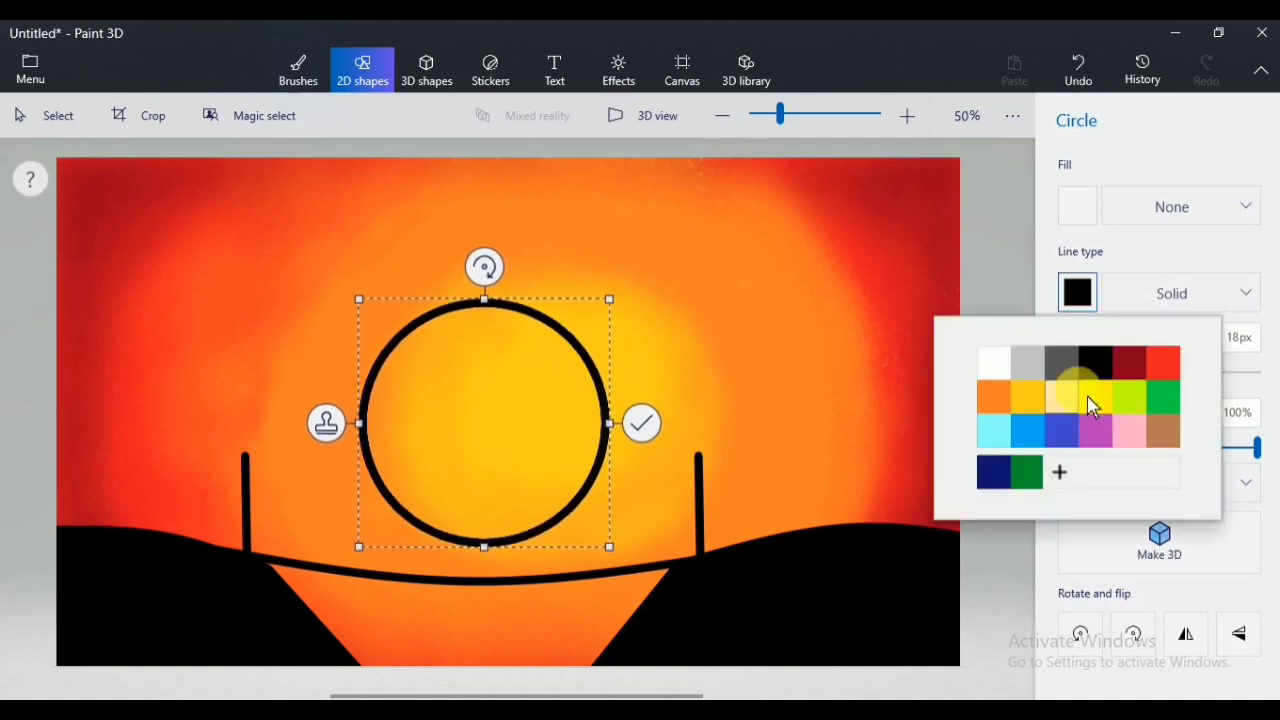
{"action": "left_click", "coordinate": [1097, 400]}
{"action": "left_click_drag", "start_coordinate": [1096, 373], "coordinate": [1258, 373]}
{"action": "left_click", "coordinate": [642, 423]}
Step: Paint the inside of the sun circle solid yellow with the Marker
{"action": "left_click", "coordinate": [298, 70]}
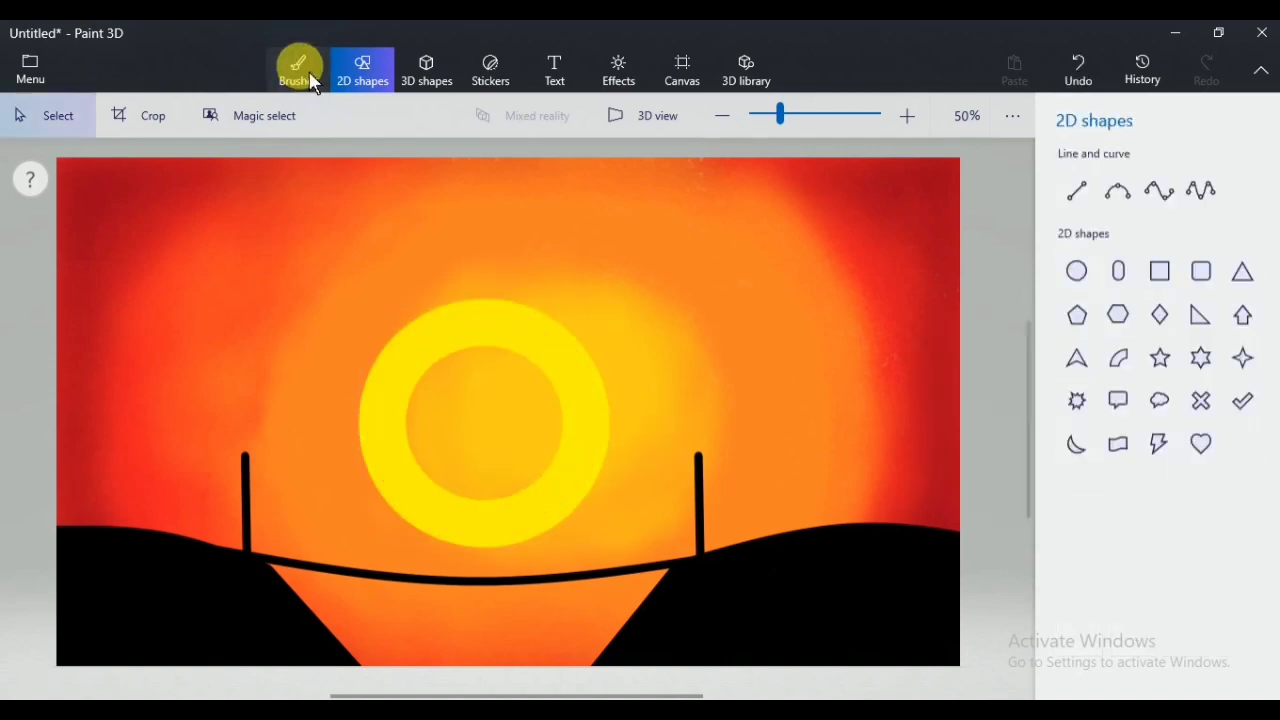
{"action": "left_click", "coordinate": [1176, 584]}
{"action": "mouse_move", "coordinate": [505, 372]}
{"action": "left_mouse_down"}
{"action": "mouse_move", "coordinate": [463, 380]}
{"action": "mouse_move", "coordinate": [436, 423]}
{"action": "left_mouse_up"}
Step: Spray a soft yellow glow around the sun with the Spray can at 281 px and 12% opacity
{"action": "left_click", "coordinate": [1202, 222]}
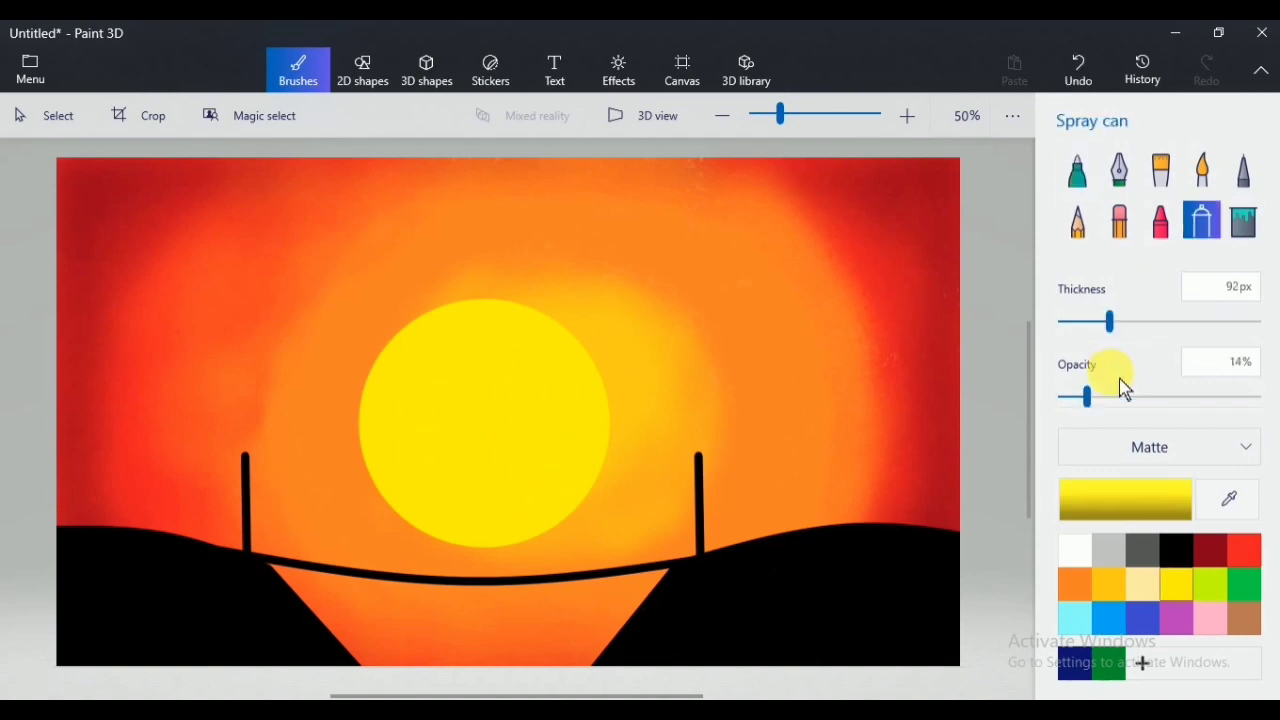
{"action": "left_click_drag", "start_coordinate": [1109, 322], "coordinate": [1244, 322]}
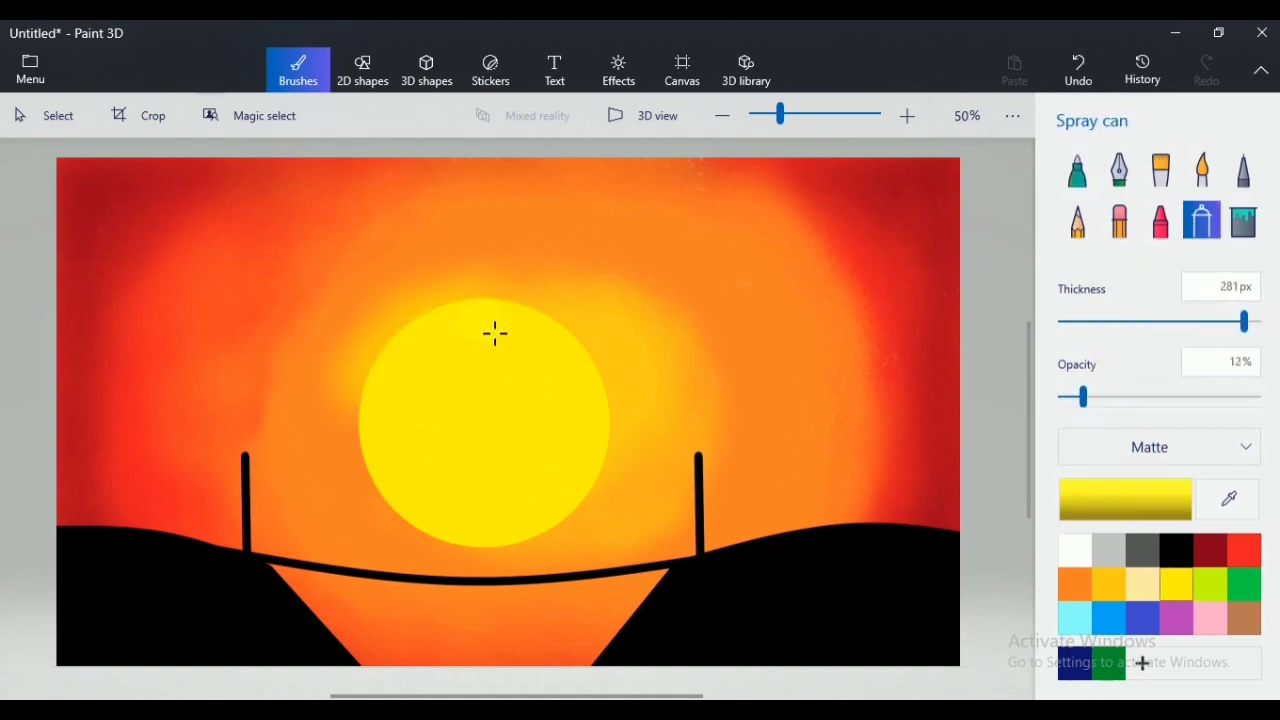
{"action": "left_click_drag", "start_coordinate": [410, 532], "coordinate": [555, 555]}
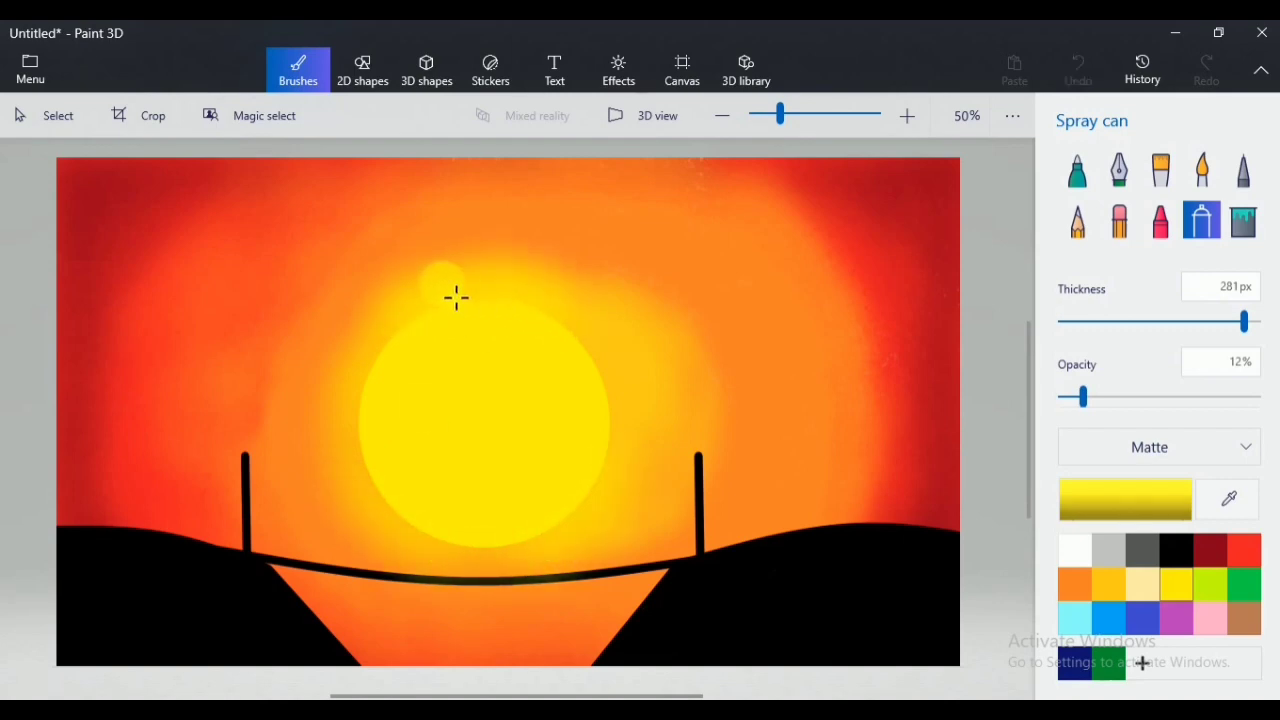
Step: Extend the yellow spray glow along the sun's upper-left edge with the Spray can
{"action": "left_click_drag", "start_coordinate": [456, 297], "coordinate": [382, 363]}
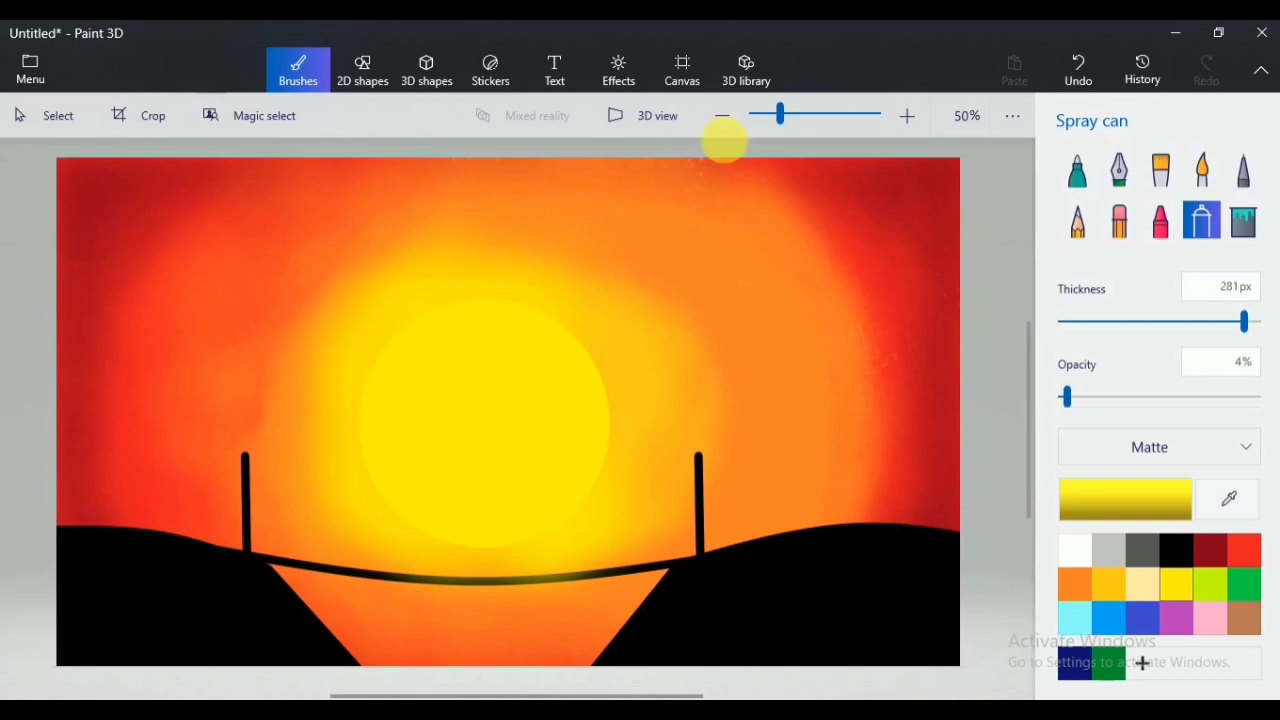
Step: Draw a black 3-point curve along the bridge deck at 13 px thickness, bending it down to follow the deck's sag
{"action": "left_click", "coordinate": [363, 70]}
{"action": "left_click", "coordinate": [1120, 189]}
{"action": "left_click_drag", "start_coordinate": [249, 554], "coordinate": [742, 582]}
{"action": "left_click", "coordinate": [1080, 206]}
{"action": "left_click", "coordinate": [1100, 290]}
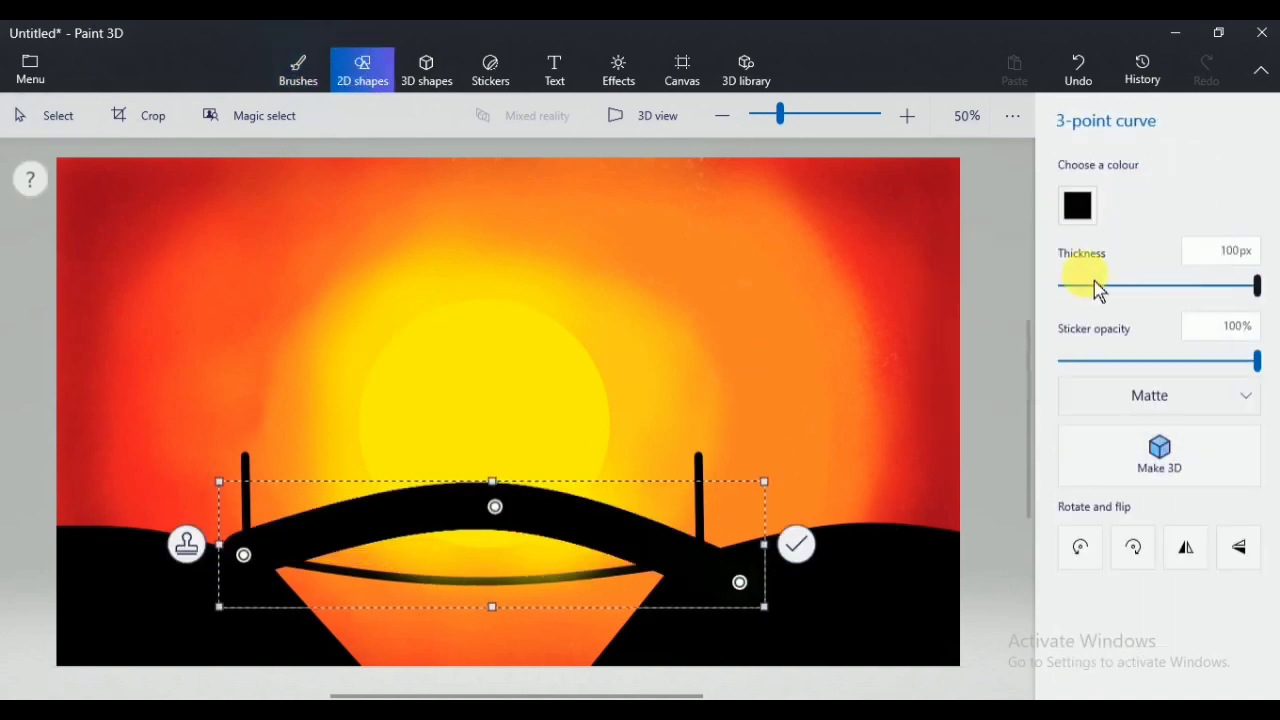
{"action": "left_click", "coordinate": [1087, 286]}
{"action": "left_click_drag", "start_coordinate": [495, 507], "coordinate": [465, 583]}
{"action": "left_click_drag", "start_coordinate": [244, 554], "coordinate": [209, 552]}
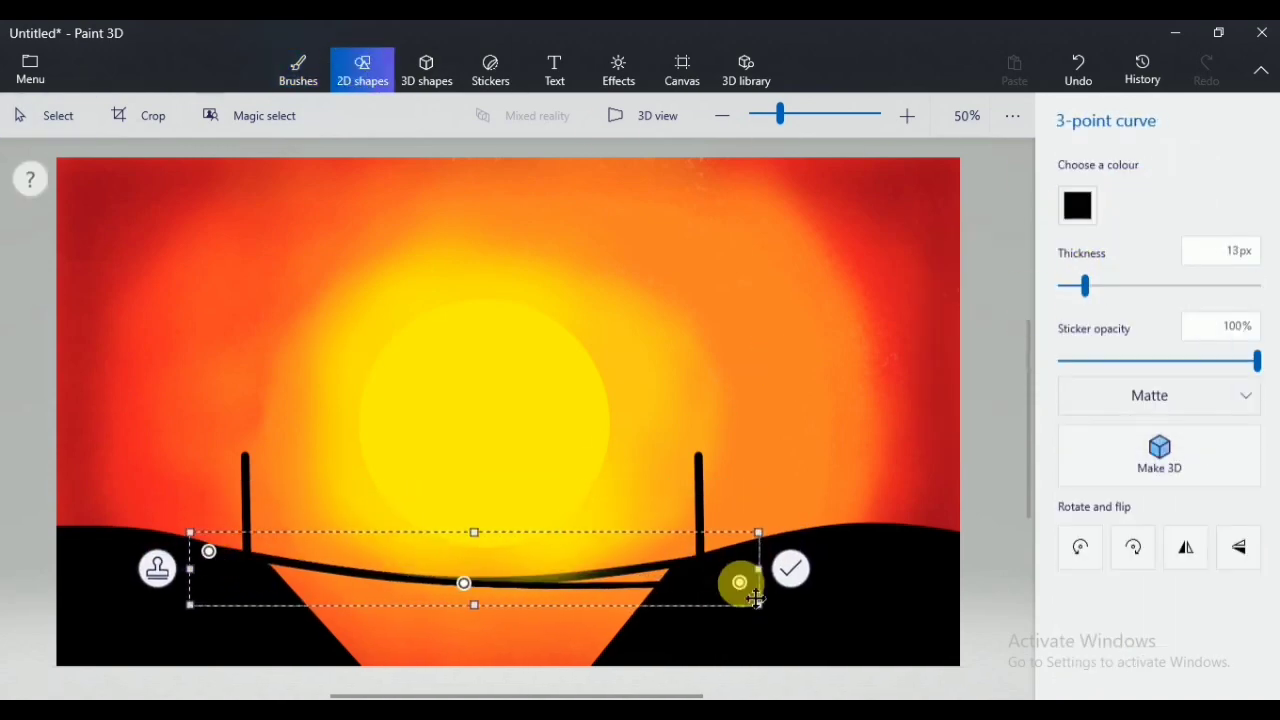
Step: Fit the deck curve's right end onto the right hill, thicken the curve to 23 px and place it on the canvas
{"action": "left_click_drag", "start_coordinate": [740, 583], "coordinate": [763, 549]}
{"action": "left_click", "coordinate": [1097, 286]}
{"action": "left_click_drag", "start_coordinate": [464, 583], "coordinate": [472, 580]}
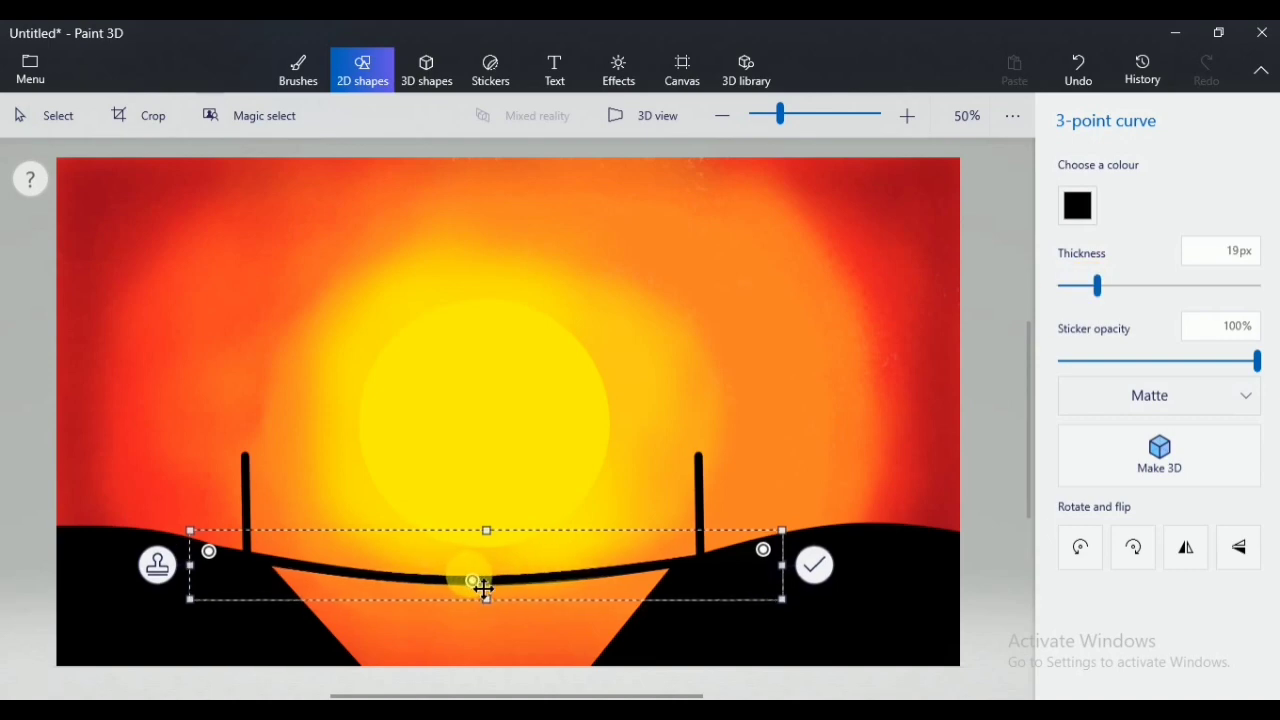
{"action": "left_click_drag", "start_coordinate": [1097, 287], "coordinate": [1105, 287]}
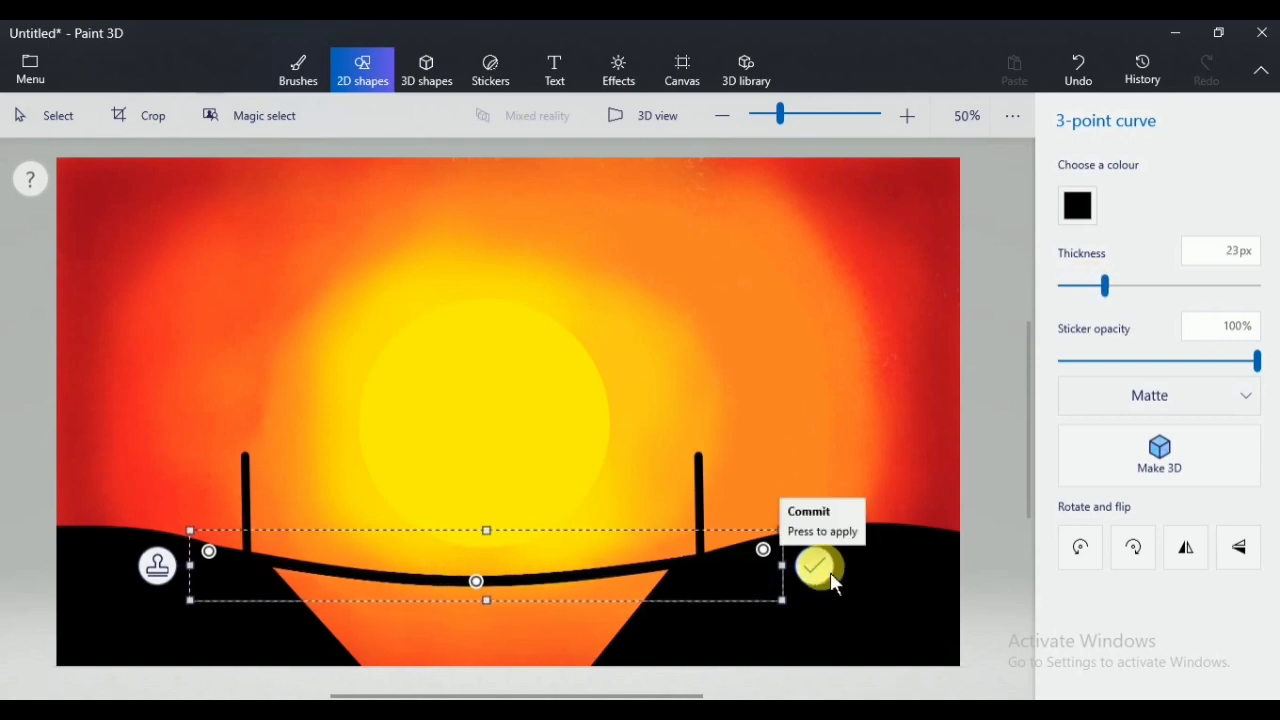
{"action": "left_click", "coordinate": [820, 568]}
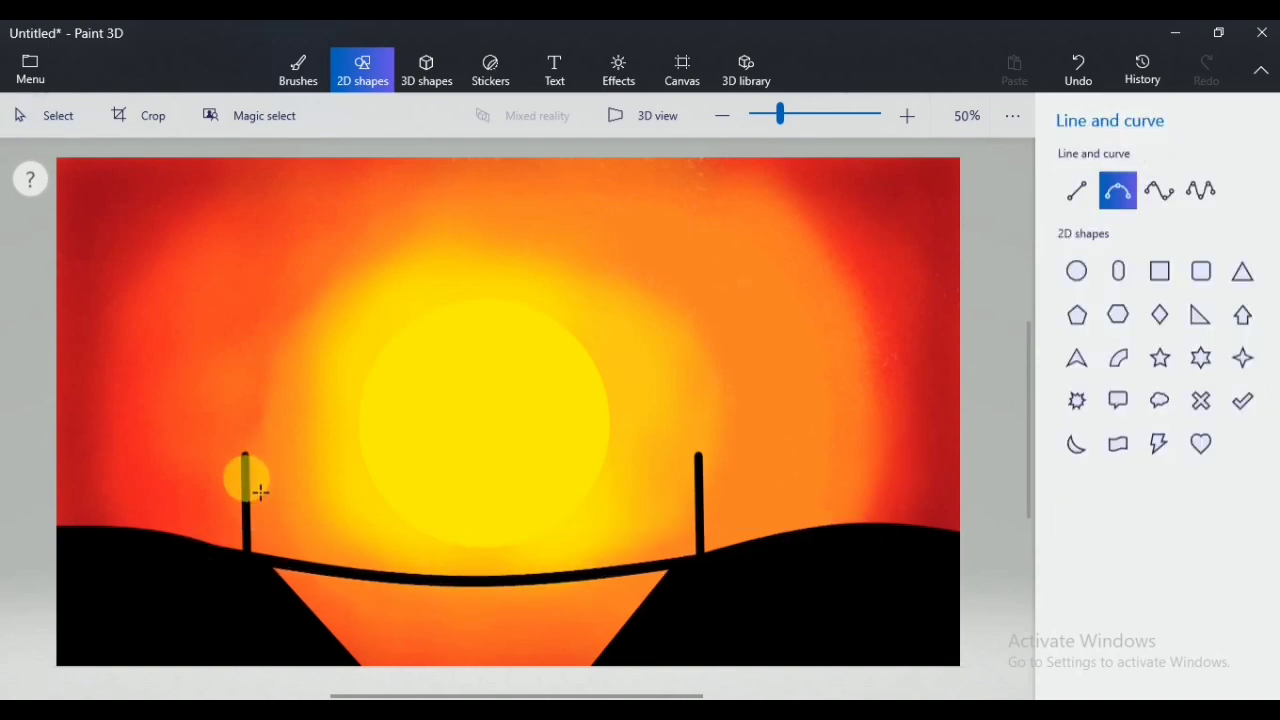
Step: Draw a thinner black 3-point curve between the two posts as a sagging handrail above the deck
{"action": "left_click_drag", "start_coordinate": [246, 478], "coordinate": [699, 477]}
{"action": "left_click_drag", "start_coordinate": [1104, 286], "coordinate": [1081, 286]}
{"action": "left_click_drag", "start_coordinate": [485, 441], "coordinate": [462, 530]}
{"action": "left_click", "coordinate": [777, 500]}
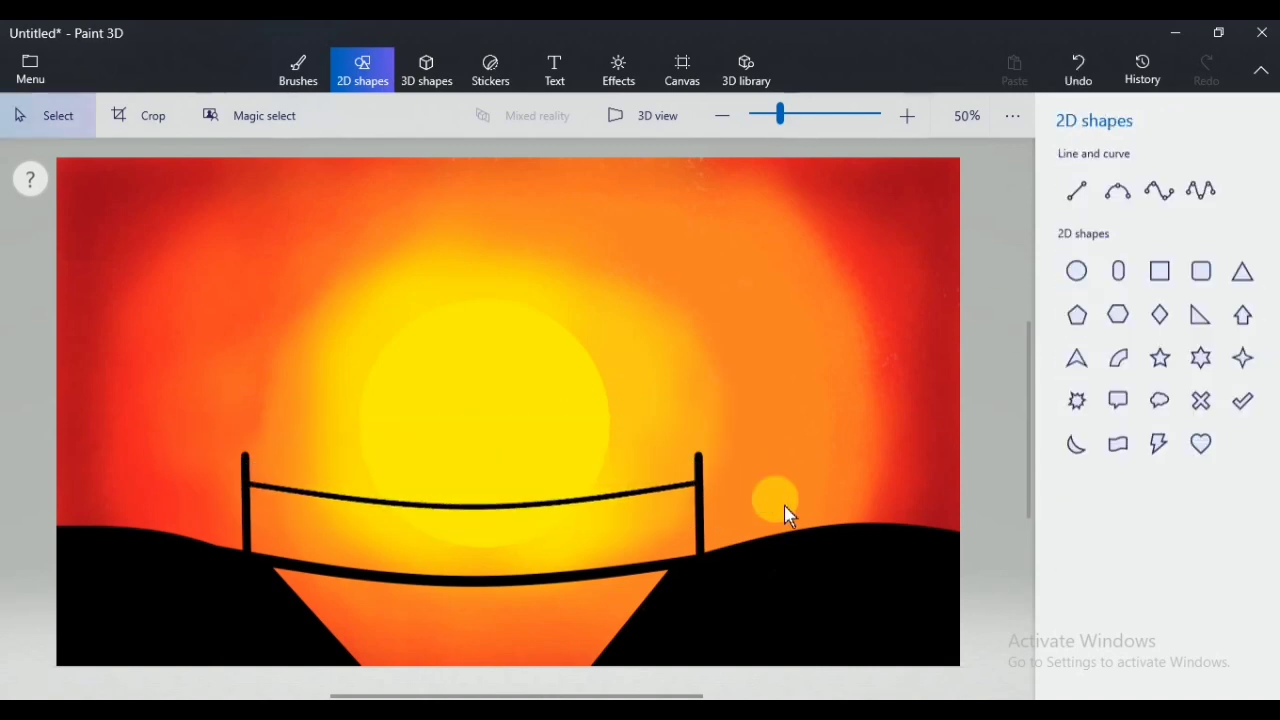
Step: Draw a vertical 6 px black line between handrail and deck and stamp evenly spaced copies across the whole bridge as railing bars
{"action": "left_click_drag", "start_coordinate": [268, 488], "coordinate": [270, 556]}
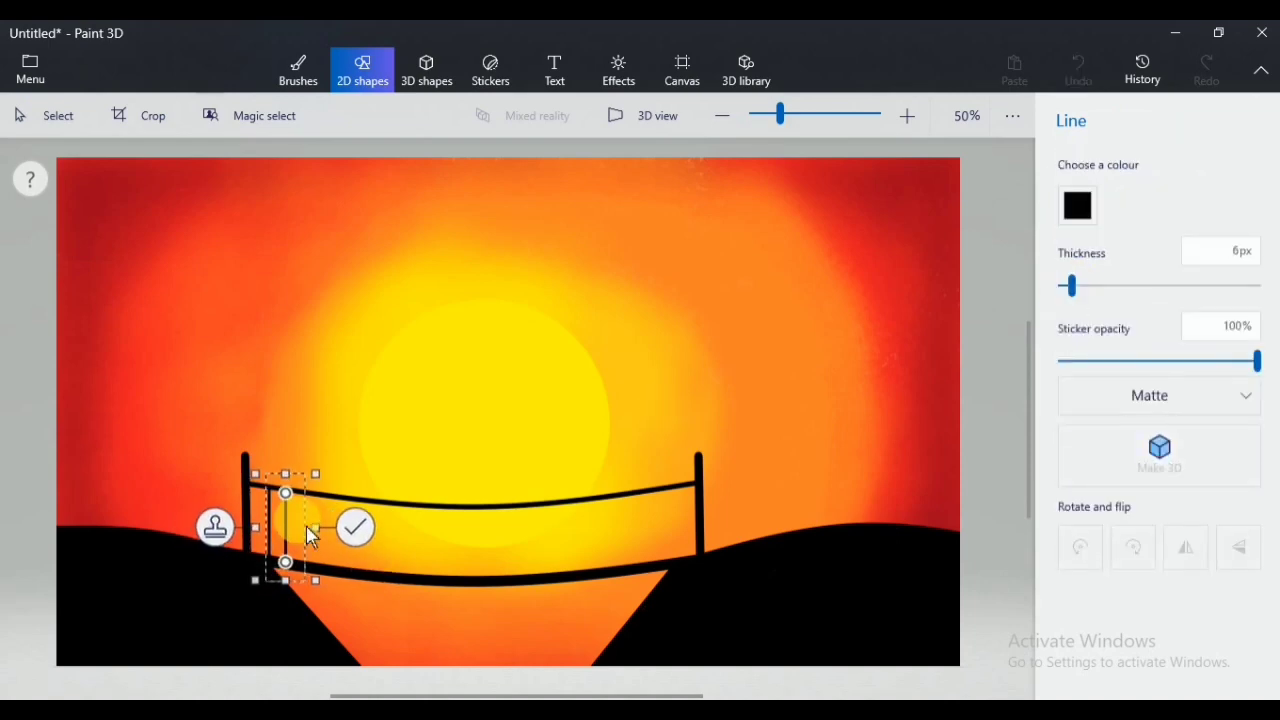
{"action": "left_click", "coordinate": [234, 531]}
{"action": "left_click_drag", "start_coordinate": [328, 546], "coordinate": [674, 539]}
{"action": "left_click", "coordinate": [313, 538]}
{"action": "left_click", "coordinate": [352, 544]}
{"action": "left_click", "coordinate": [372, 547]}
{"action": "left_click", "coordinate": [431, 555]}
{"action": "left_click", "coordinate": [456, 559]}
{"action": "left_click", "coordinate": [491, 552]}
{"action": "left_click", "coordinate": [513, 545]}
{"action": "left_click", "coordinate": [530, 540]}
{"action": "left_click", "coordinate": [586, 546]}
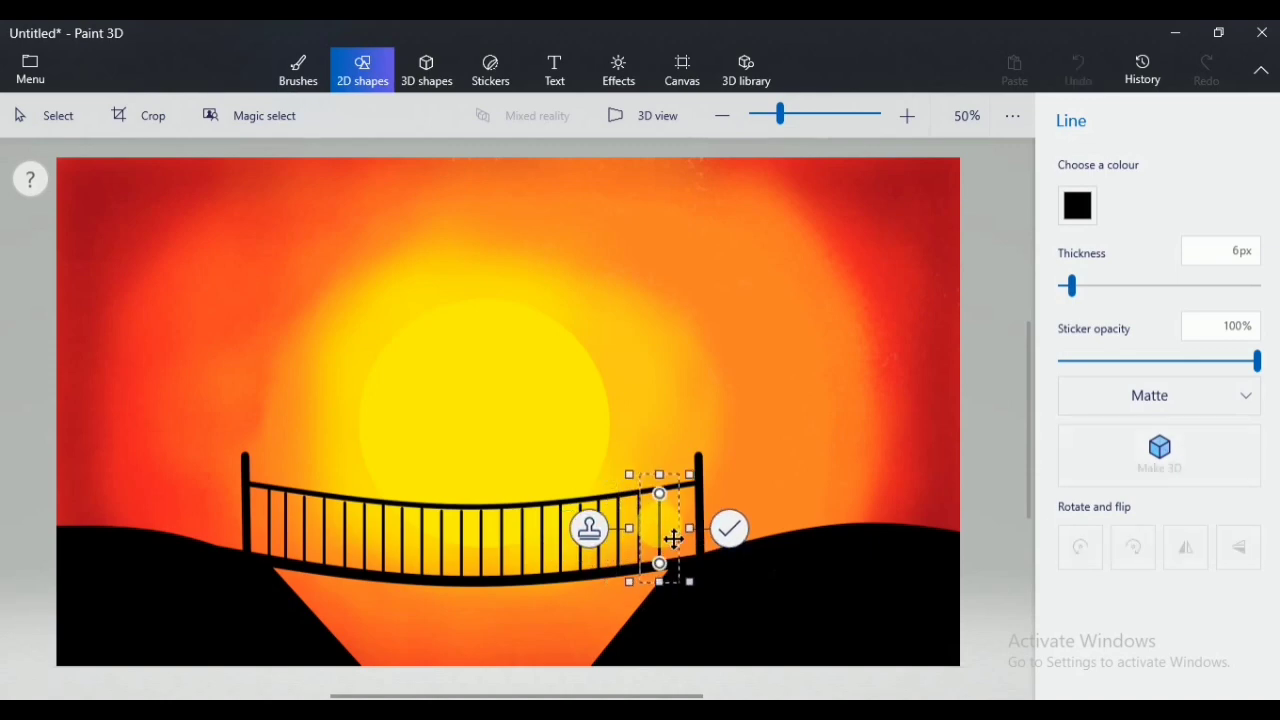
{"action": "left_click", "coordinate": [748, 525]}
Step: Draw short black lines that extend the two railing bars nearest the right post up to the handrail
{"action": "scroll", "coordinate": [691, 534], "scroll_direction": "up", "scroll_amount": 3}
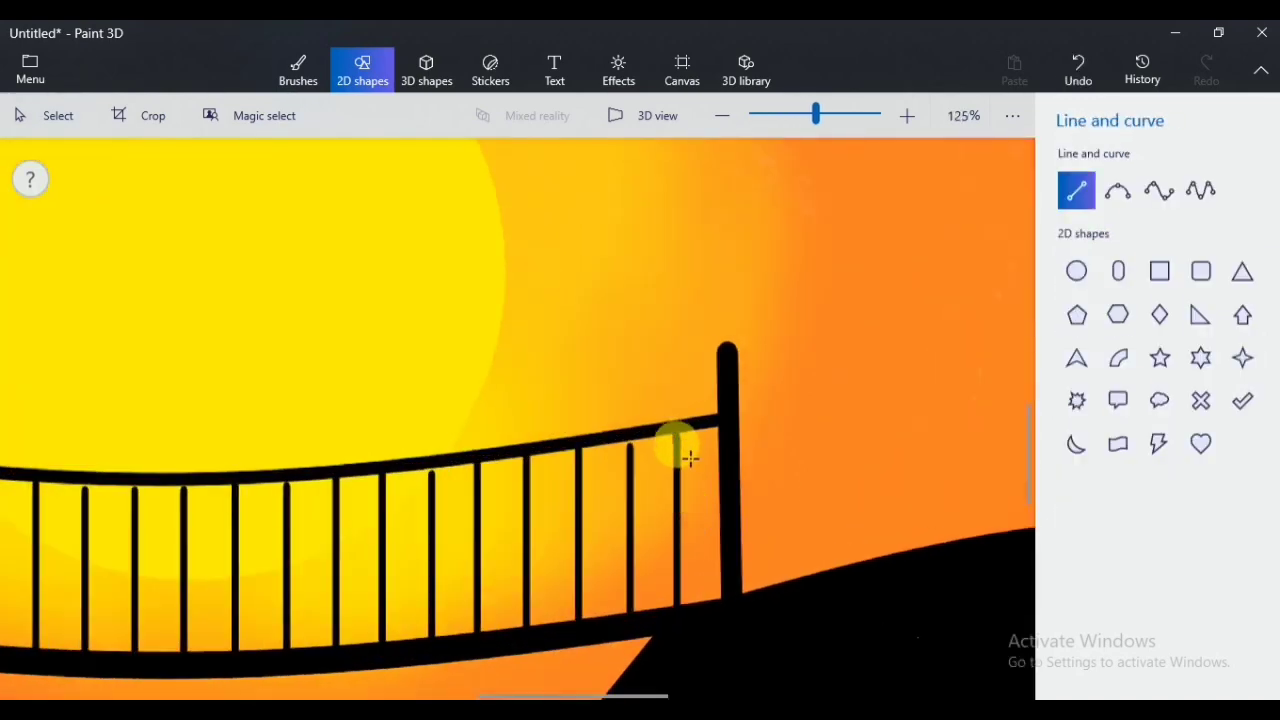
{"action": "mouse_move", "coordinate": [690, 458]}
{"action": "left_mouse_down"}
{"action": "mouse_move", "coordinate": [677, 429]}
{"action": "mouse_move", "coordinate": [632, 468]}
{"action": "mouse_move", "coordinate": [618, 518]}
{"action": "left_mouse_up"}
{"action": "left_click", "coordinate": [766, 439]}
{"action": "left_click", "coordinate": [1079, 193]}
{"action": "left_click", "coordinate": [756, 438]}
{"action": "left_click", "coordinate": [1074, 200]}
{"action": "left_click", "coordinate": [709, 451]}
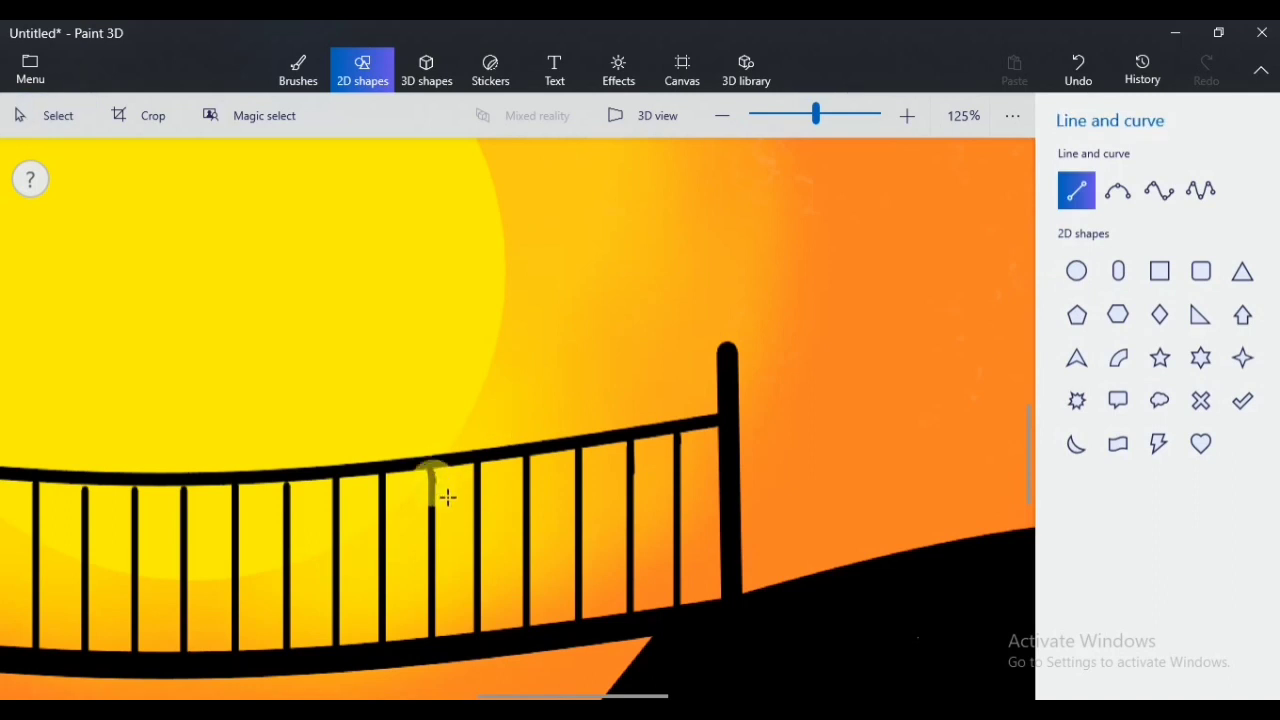
Step: Close the gaps between the handrail and the short bars in the bridge's right half with short black lines
{"action": "left_click_drag", "start_coordinate": [431, 462], "coordinate": [431, 533]}
{"action": "key", "text": "ctrl+z"}
{"action": "left_click_drag", "start_coordinate": [431, 462], "coordinate": [431, 533]}
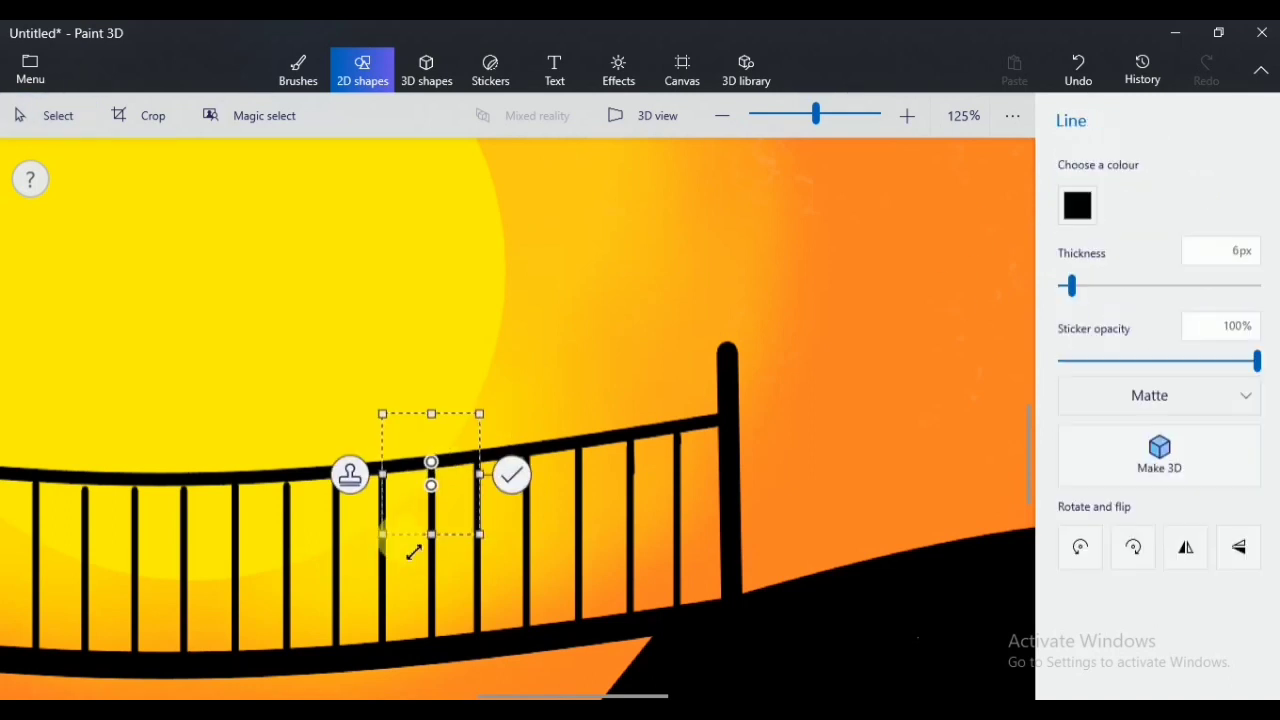
{"action": "key", "text": "ctrl+z"}
{"action": "left_click", "coordinate": [1077, 195]}
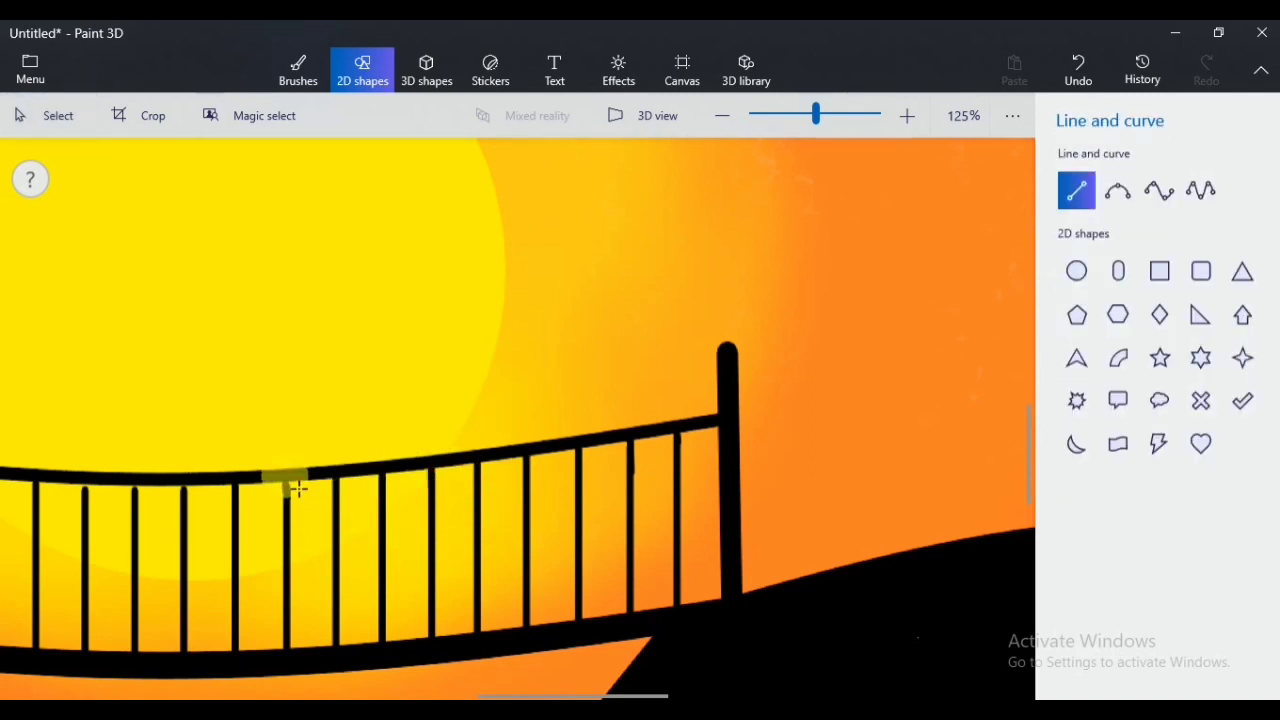
{"action": "left_click_drag", "start_coordinate": [286, 476], "coordinate": [287, 499]}
{"action": "left_click", "coordinate": [367, 486]}
Step: Extend the short railing bars around the middle of the bridge up to the handrail with short black lines
{"action": "scroll", "coordinate": [542, 584], "scroll_direction": "left", "scroll_amount": 3}
{"action": "left_click", "coordinate": [1077, 192]}
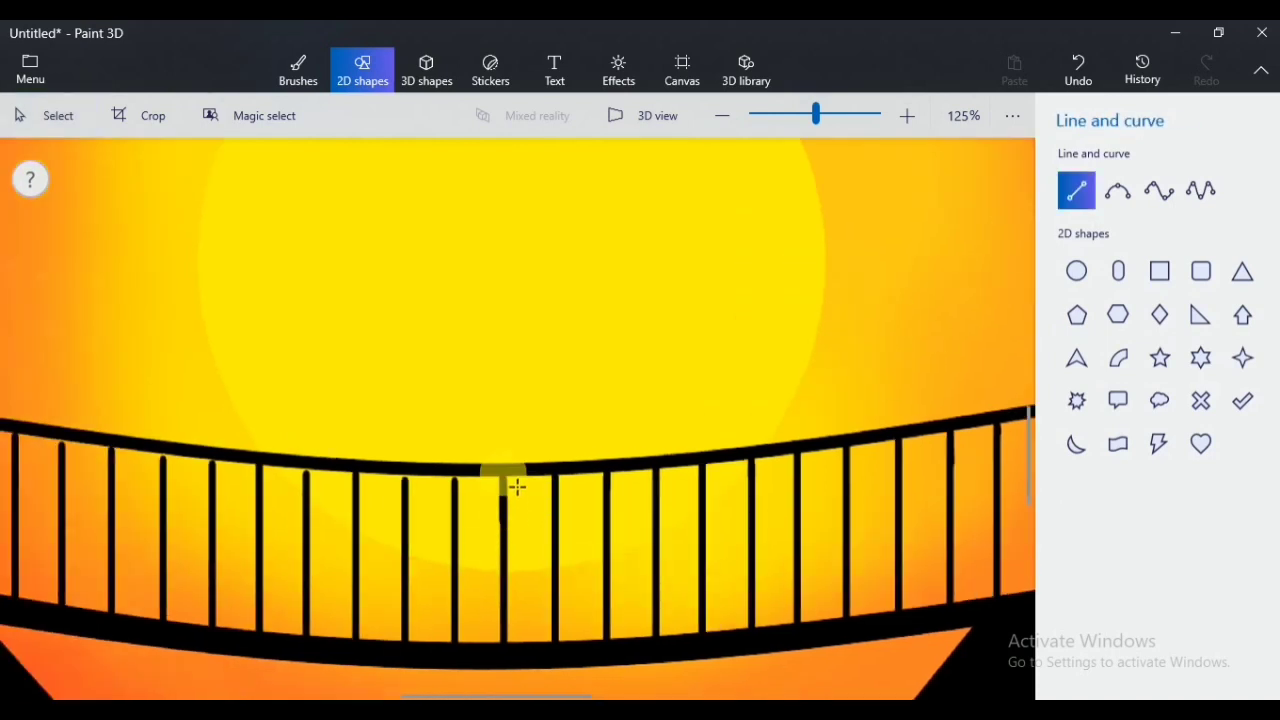
{"action": "left_click_drag", "start_coordinate": [503, 466], "coordinate": [501, 580]}
{"action": "key", "text": "ctrl+z"}
{"action": "left_click", "coordinate": [1077, 192]}
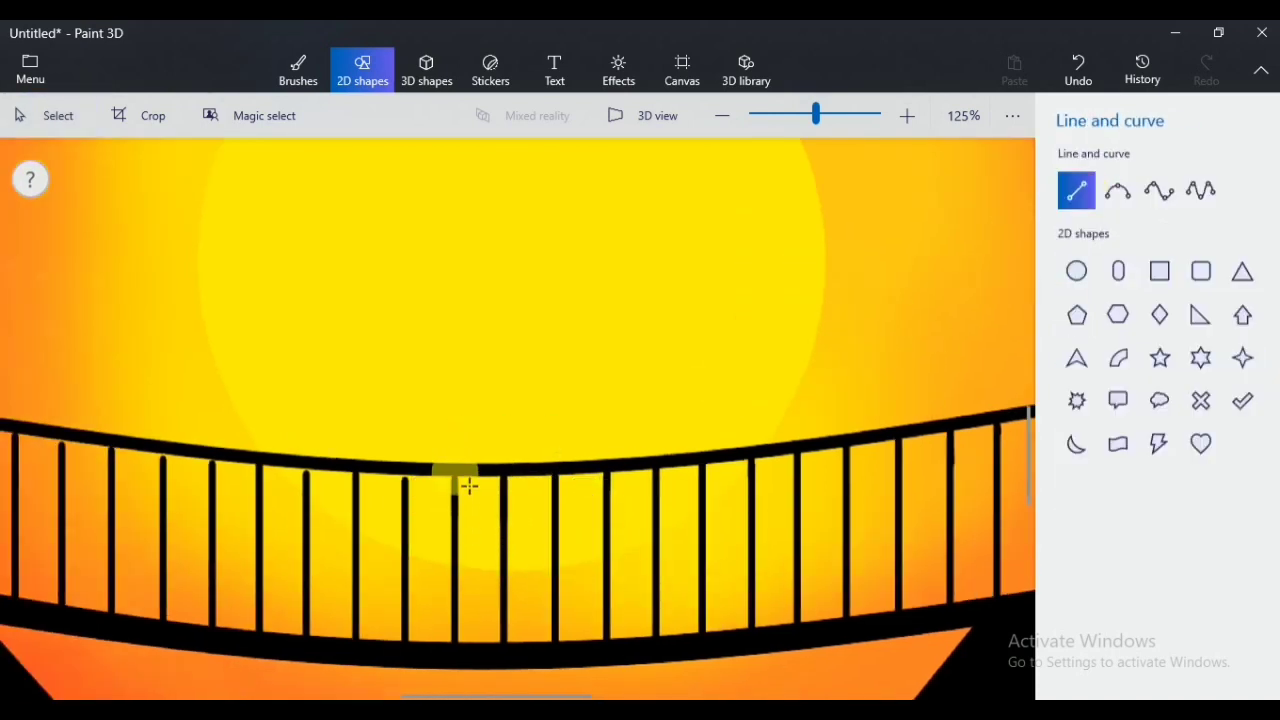
{"action": "left_click", "coordinate": [555, 517]}
{"action": "mouse_move", "coordinate": [455, 473]}
{"action": "left_mouse_down"}
{"action": "mouse_move", "coordinate": [455, 505]}
{"action": "mouse_move", "coordinate": [410, 548]}
{"action": "left_mouse_up"}
{"action": "left_click", "coordinate": [1077, 191]}
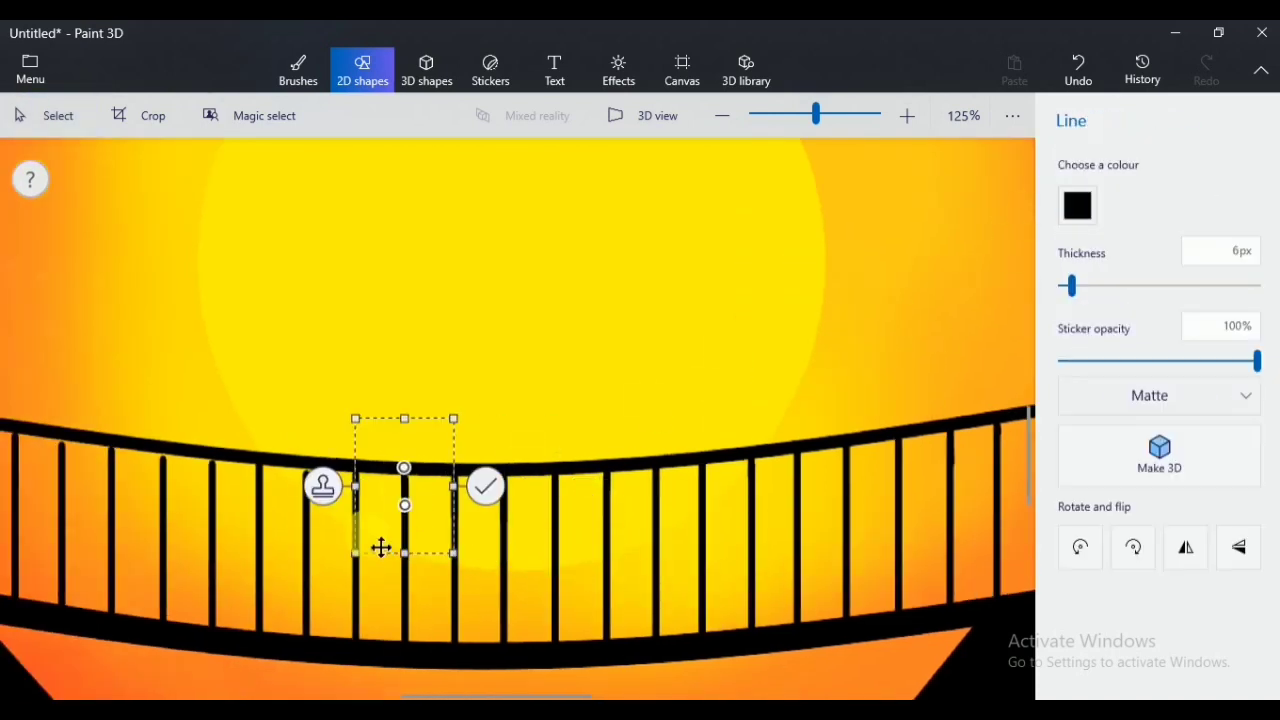
{"action": "key", "text": "ctrl+z"}
{"action": "left_click", "coordinate": [1077, 190]}
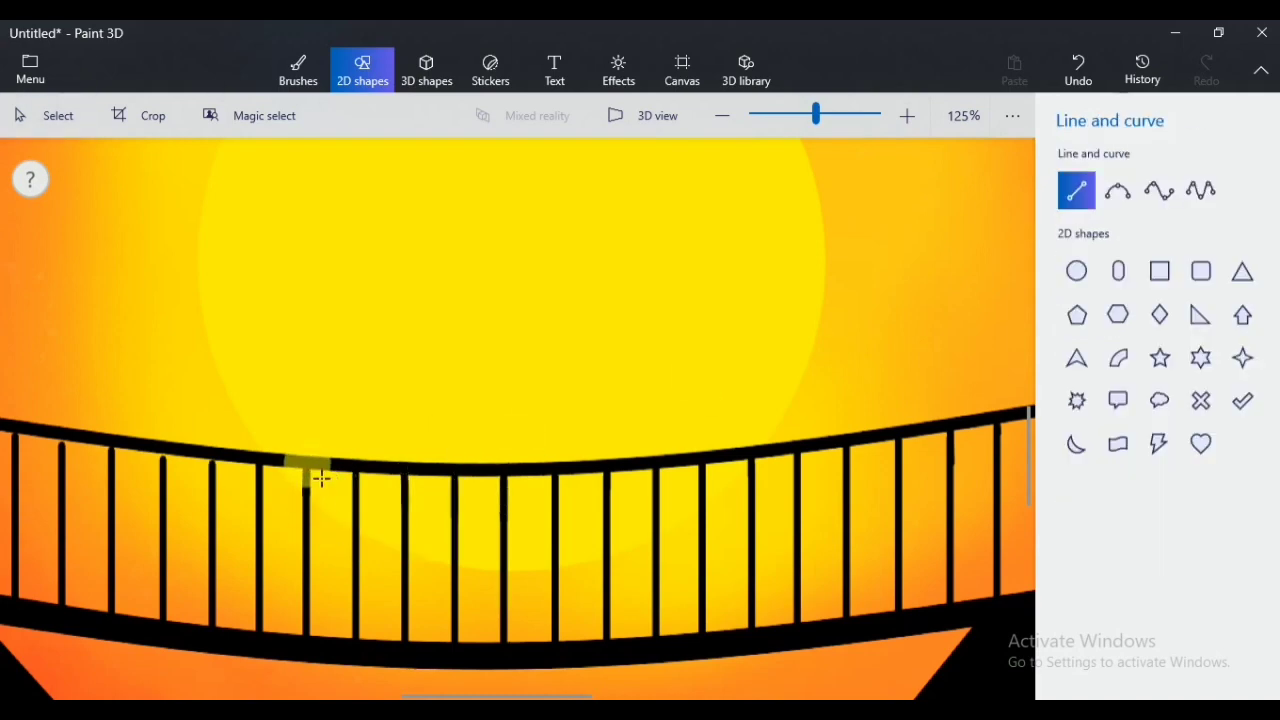
{"action": "left_click_drag", "start_coordinate": [321, 478], "coordinate": [306, 545]}
{"action": "key", "text": "ctrl+z"}
Step: Join the three short bars in the bridge's left half to the handrail with short black lines
{"action": "scroll", "coordinate": [314, 571], "scroll_direction": "left", "scroll_amount": 3}
{"action": "left_click", "coordinate": [1077, 192]}
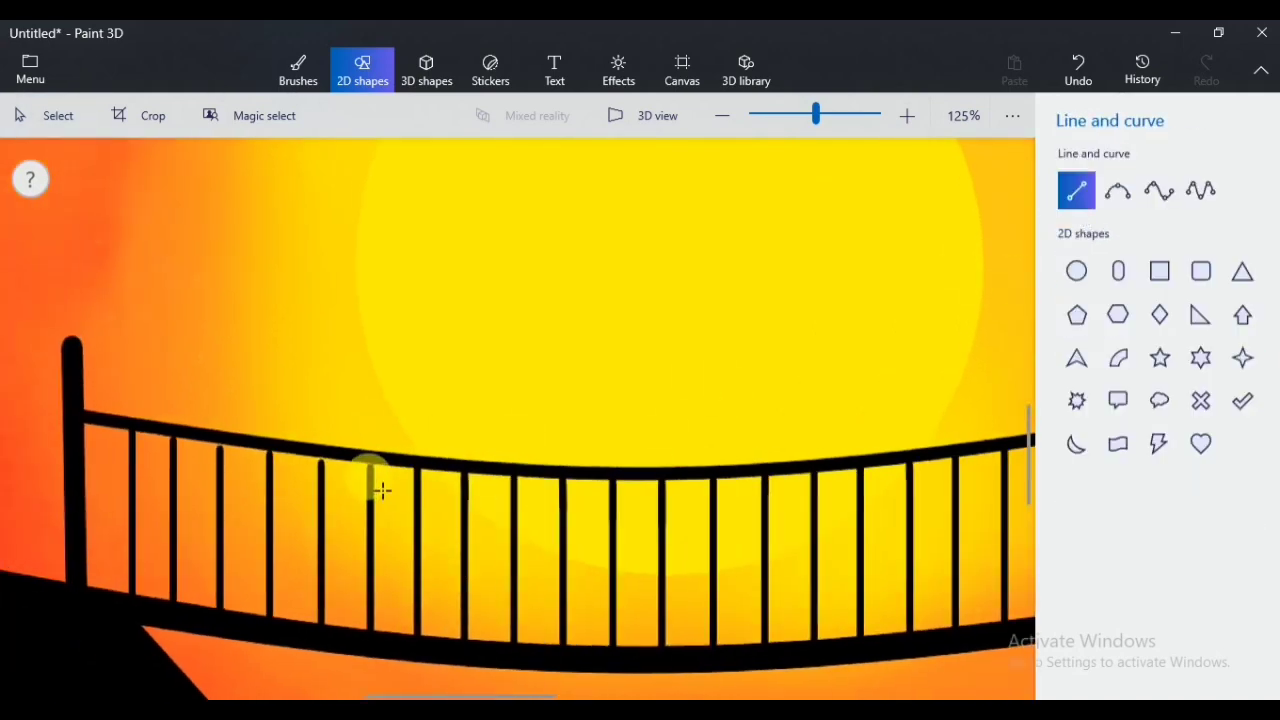
{"action": "left_click_drag", "start_coordinate": [371, 547], "coordinate": [370, 541]}
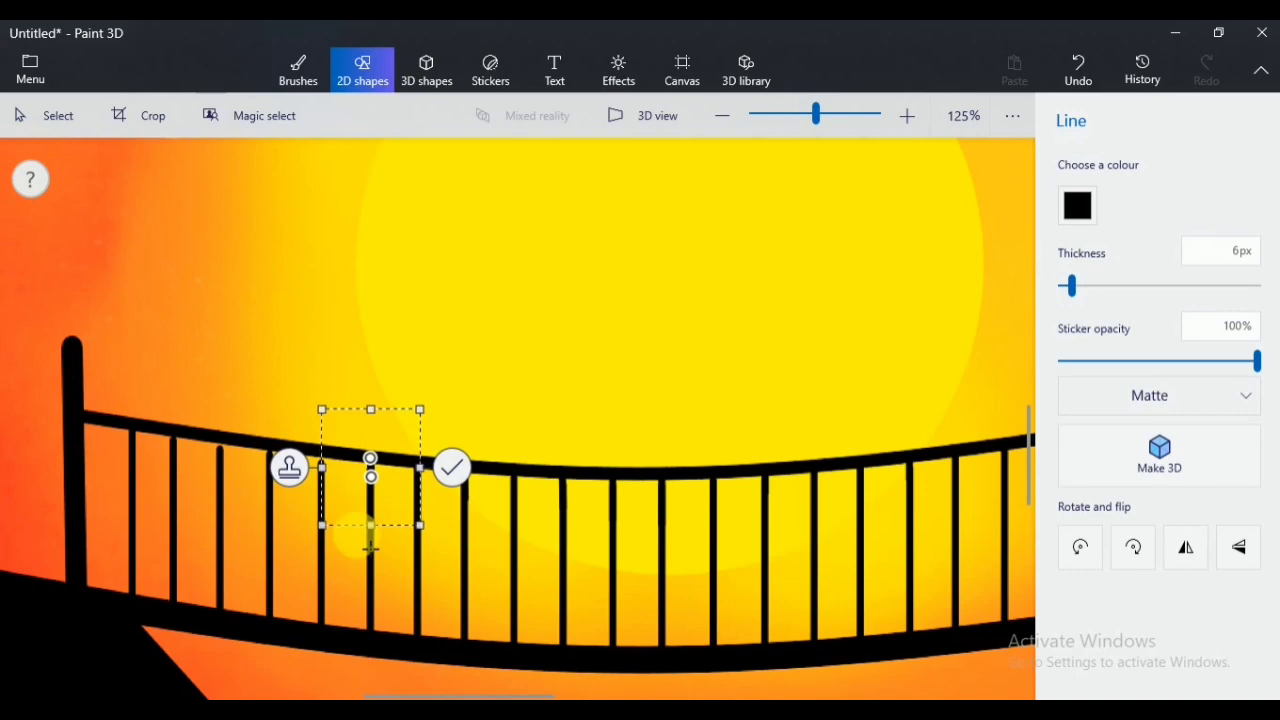
{"action": "left_click", "coordinate": [456, 472]}
{"action": "left_click", "coordinate": [1077, 191]}
{"action": "mouse_move", "coordinate": [321, 490]}
{"action": "left_mouse_down"}
{"action": "mouse_move", "coordinate": [321, 449]}
{"action": "mouse_move", "coordinate": [268, 445]}
{"action": "mouse_move", "coordinate": [270, 520]}
{"action": "left_mouse_up"}
{"action": "left_click", "coordinate": [402, 471]}
{"action": "left_click", "coordinate": [1077, 190]}
{"action": "key", "text": "ctrl+z"}
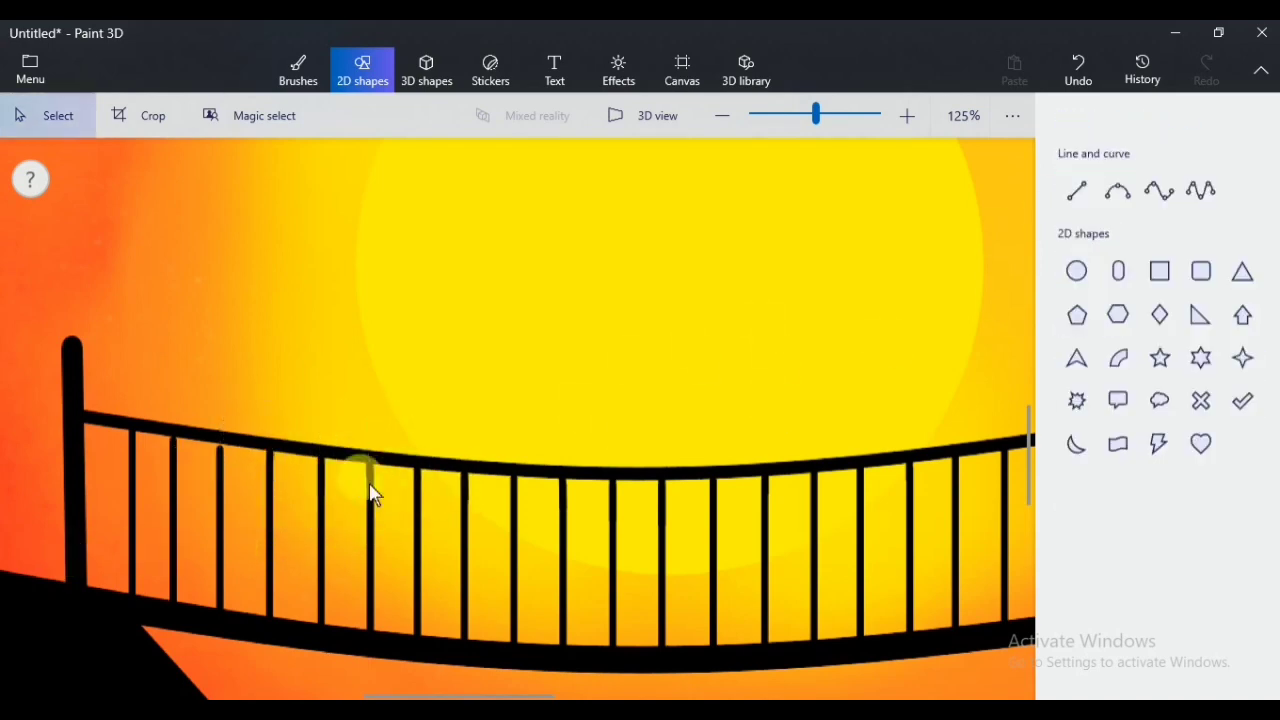
Step: Extend the two remaining short bars near the left post up to the handrail
{"action": "left_click_drag", "start_coordinate": [233, 474], "coordinate": [220, 522]}
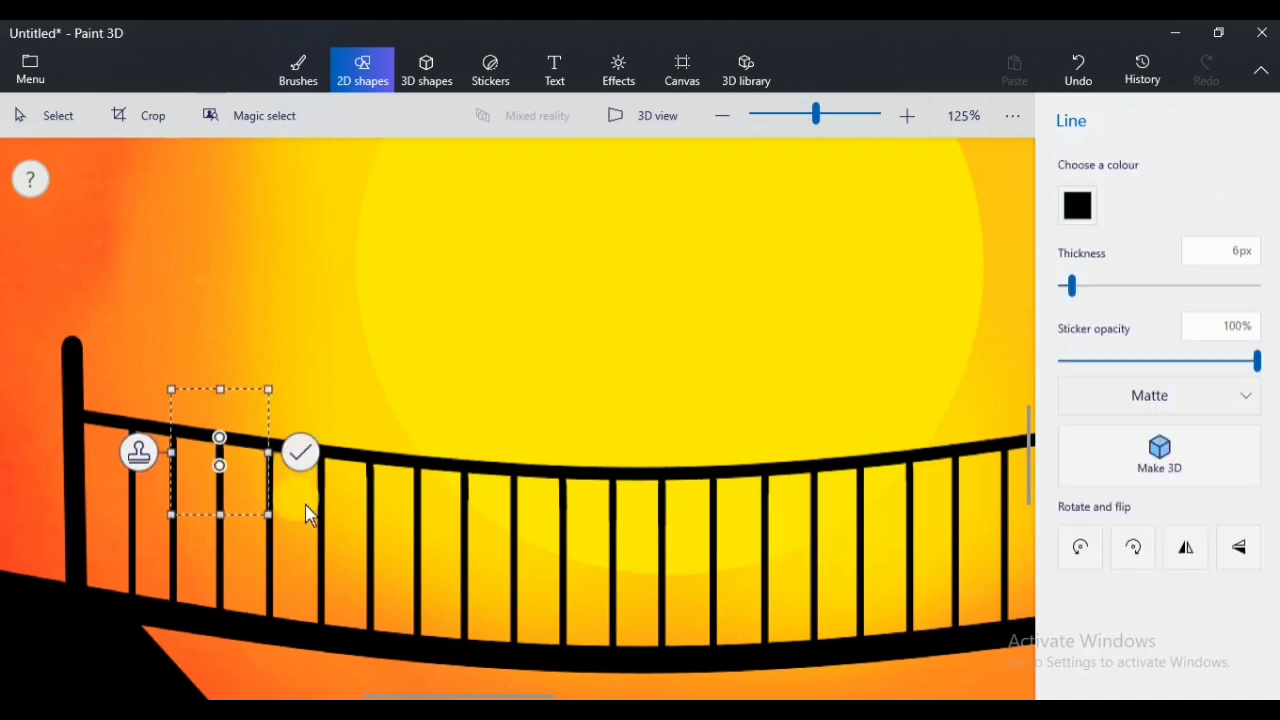
{"action": "key", "text": "ctrl+z"}
{"action": "left_click_drag", "start_coordinate": [185, 445], "coordinate": [157, 520]}
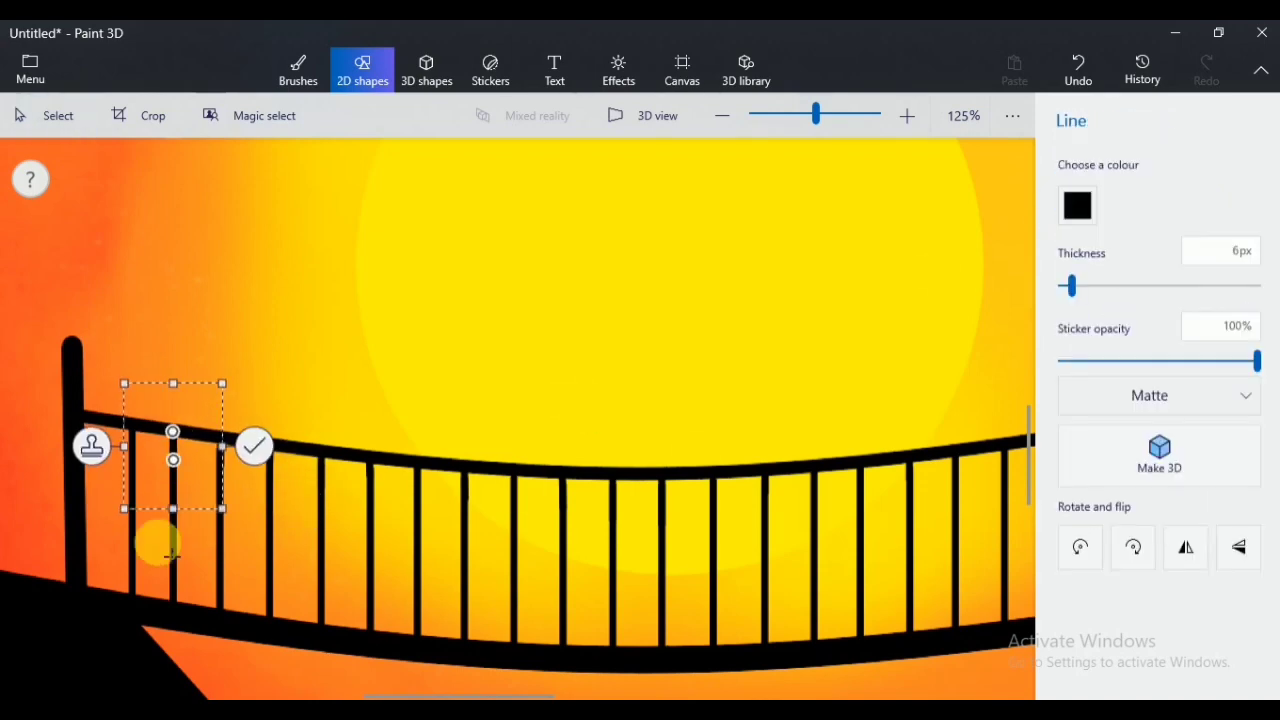
{"action": "key", "text": "ctrl+z"}
Step: Draw two black 6 px 3-point curves from the top of the right post down to the right hill as support cables
{"action": "scroll", "coordinate": [392, 490], "scroll_direction": "down", "scroll_amount": 5, "text": "ctrl"}
{"action": "scroll", "coordinate": [392, 496], "scroll_direction": "down", "scroll_amount": 2, "text": "ctrl"}
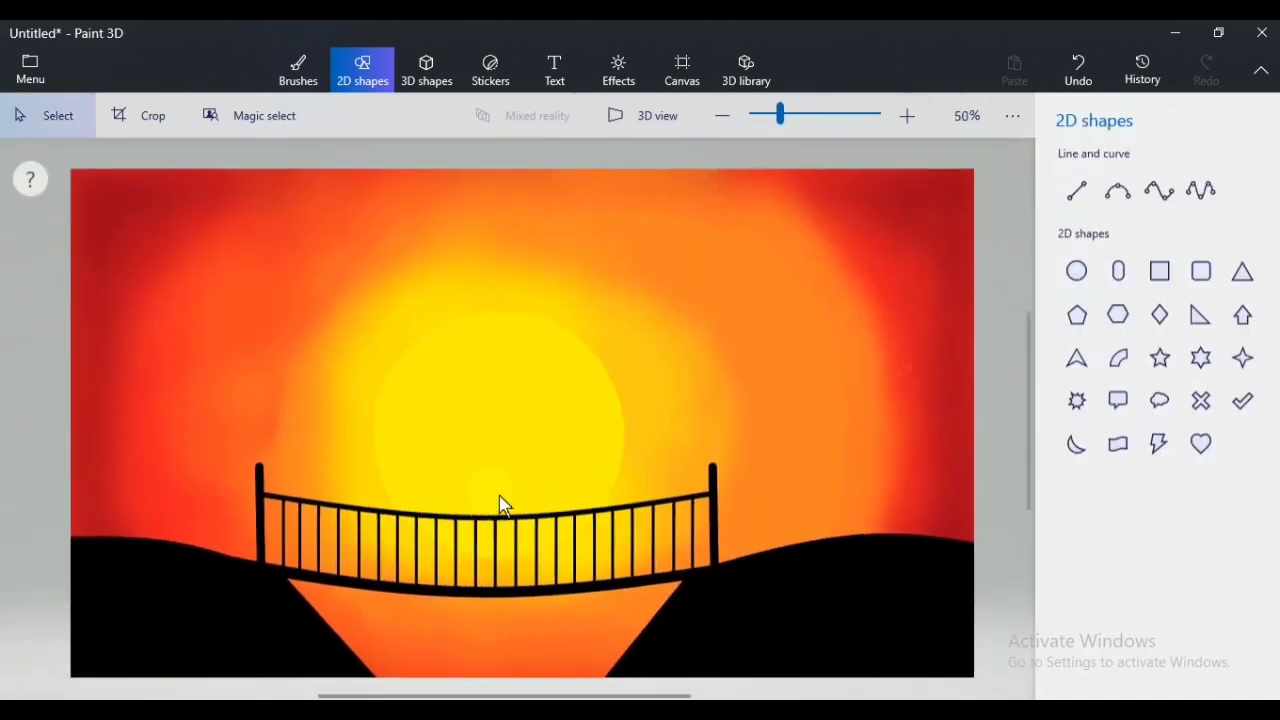
{"action": "left_click", "coordinate": [1117, 190]}
{"action": "left_click_drag", "start_coordinate": [720, 463], "coordinate": [868, 546]}
{"action": "left_click_drag", "start_coordinate": [784, 500], "coordinate": [794, 512]}
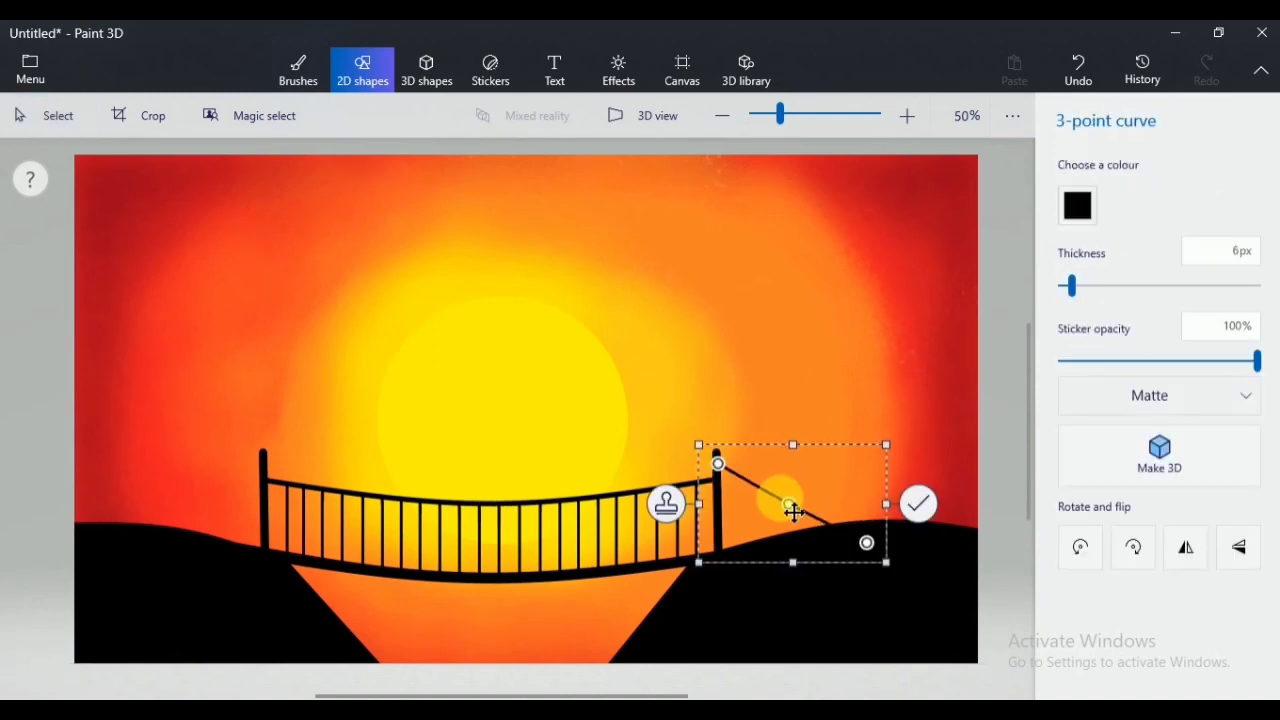
{"action": "key", "text": "ctrl+z"}
{"action": "left_click", "coordinate": [1117, 192]}
{"action": "mouse_move", "coordinate": [718, 463]}
{"action": "left_mouse_down"}
{"action": "mouse_move", "coordinate": [792, 545]}
{"action": "mouse_move", "coordinate": [768, 518]}
{"action": "left_mouse_up"}
{"action": "left_click", "coordinate": [858, 508]}
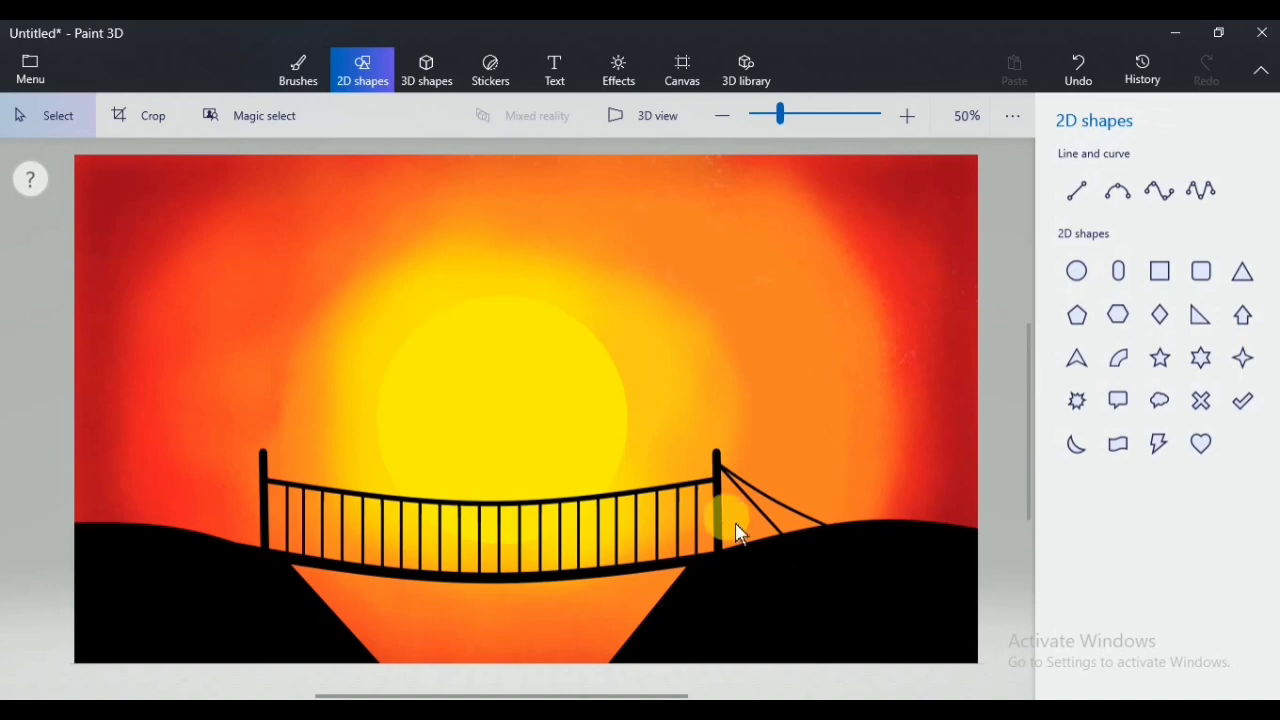
Step: Draw two black 6 px support cables from the top of the left post down to the left hill
{"action": "left_click", "coordinate": [1117, 192]}
{"action": "mouse_move", "coordinate": [262, 463]}
{"action": "left_mouse_down"}
{"action": "mouse_move", "coordinate": [196, 536]}
{"action": "mouse_move", "coordinate": [240, 512]}
{"action": "left_mouse_up"}
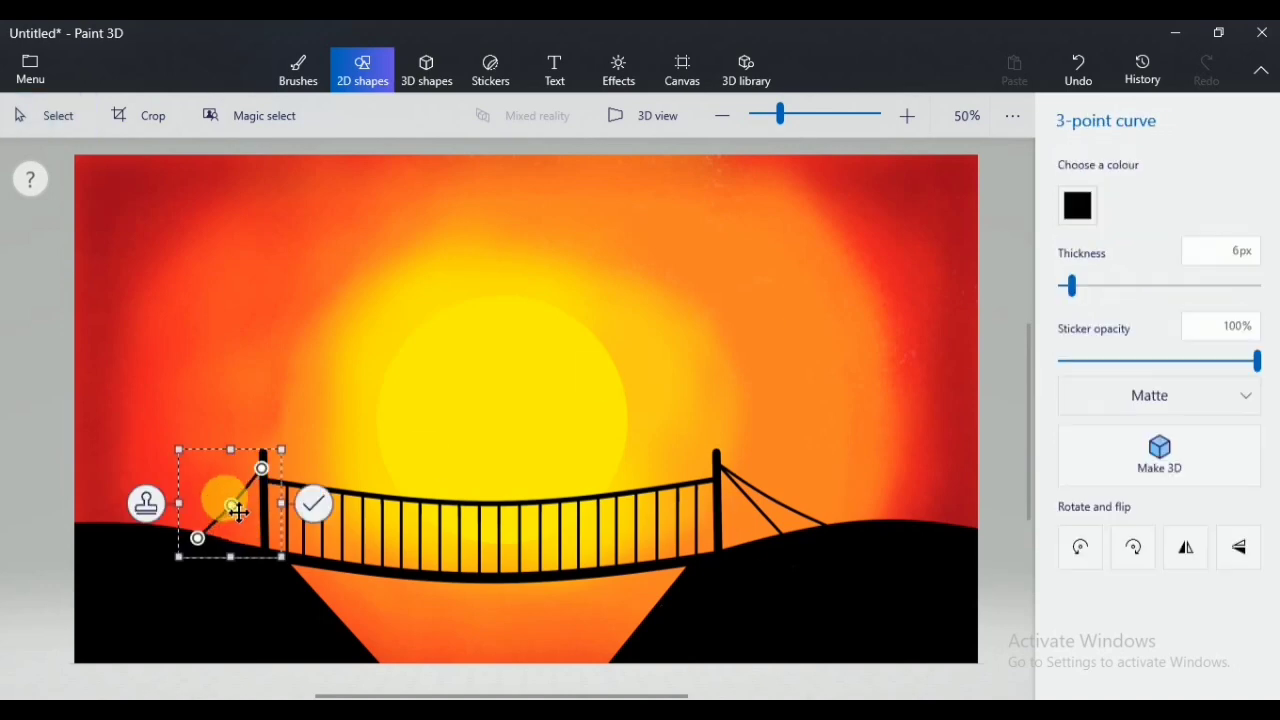
{"action": "left_click", "coordinate": [314, 504]}
{"action": "left_click_drag", "start_coordinate": [262, 464], "coordinate": [150, 526]}
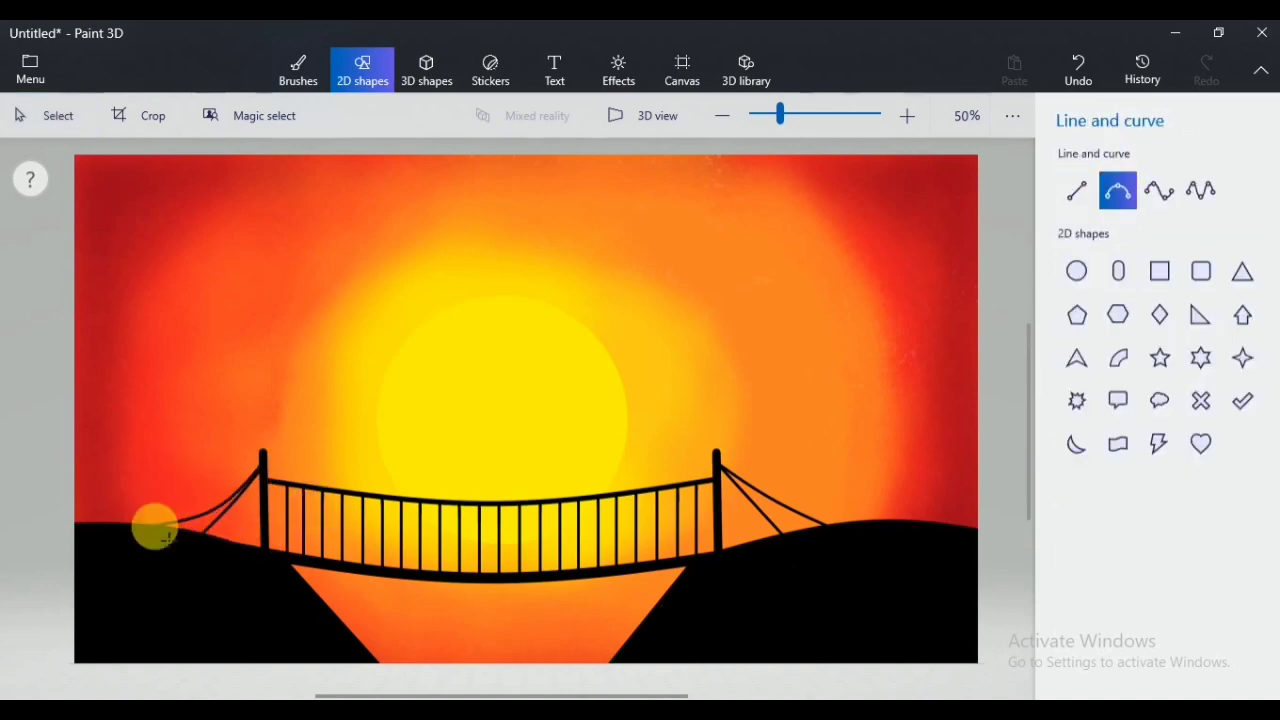
{"action": "mouse_move", "coordinate": [206, 495]}
{"action": "left_mouse_down"}
{"action": "mouse_move", "coordinate": [228, 520]}
{"action": "mouse_move", "coordinate": [223, 497]}
{"action": "mouse_move", "coordinate": [258, 461]}
{"action": "mouse_move", "coordinate": [361, 473]}
{"action": "mouse_move", "coordinate": [346, 462]}
{"action": "left_mouse_up"}
{"action": "scroll", "coordinate": [265, 472], "scroll_direction": "up", "scroll_amount": 3}
{"action": "left_click", "coordinate": [345, 537]}
Step: Draw a small black circle on top of the left post, set its line thickness to 26 px and stamp it there
{"action": "scroll", "coordinate": [380, 463], "scroll_direction": "down", "scroll_amount": 2}
{"action": "scroll", "coordinate": [351, 471], "scroll_direction": "down", "scroll_amount": 1}
{"action": "left_click", "coordinate": [1076, 271]}
{"action": "scroll", "coordinate": [322, 438], "scroll_direction": "up", "scroll_amount": 2}
{"action": "left_click_drag", "start_coordinate": [332, 448], "coordinate": [325, 449]}
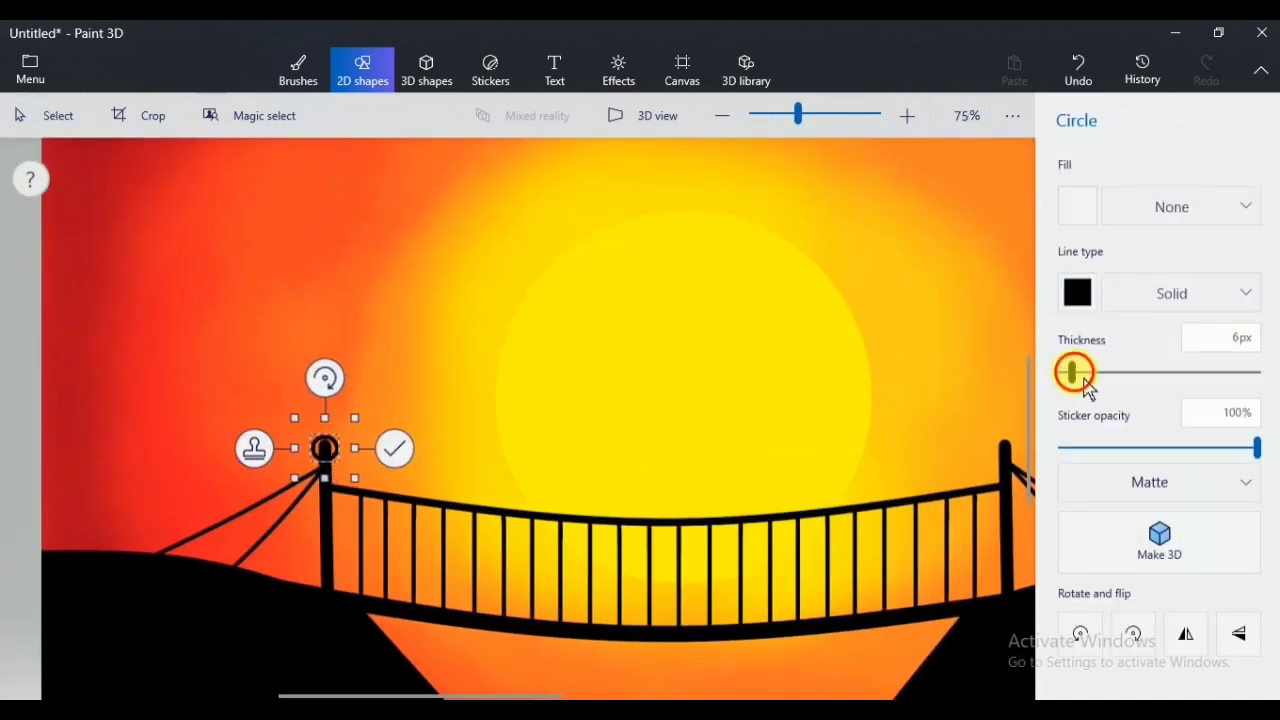
{"action": "left_click_drag", "start_coordinate": [1071, 372], "coordinate": [1111, 372]}
{"action": "left_click", "coordinate": [255, 450]}
Step: Try to cap the right post with the second copy of the black circle
{"action": "left_click_drag", "start_coordinate": [325, 449], "coordinate": [1007, 444]}
{"action": "left_click_drag", "start_coordinate": [780, 440], "coordinate": [657, 444]}
{"action": "left_click_drag", "start_coordinate": [881, 441], "coordinate": [883, 446]}
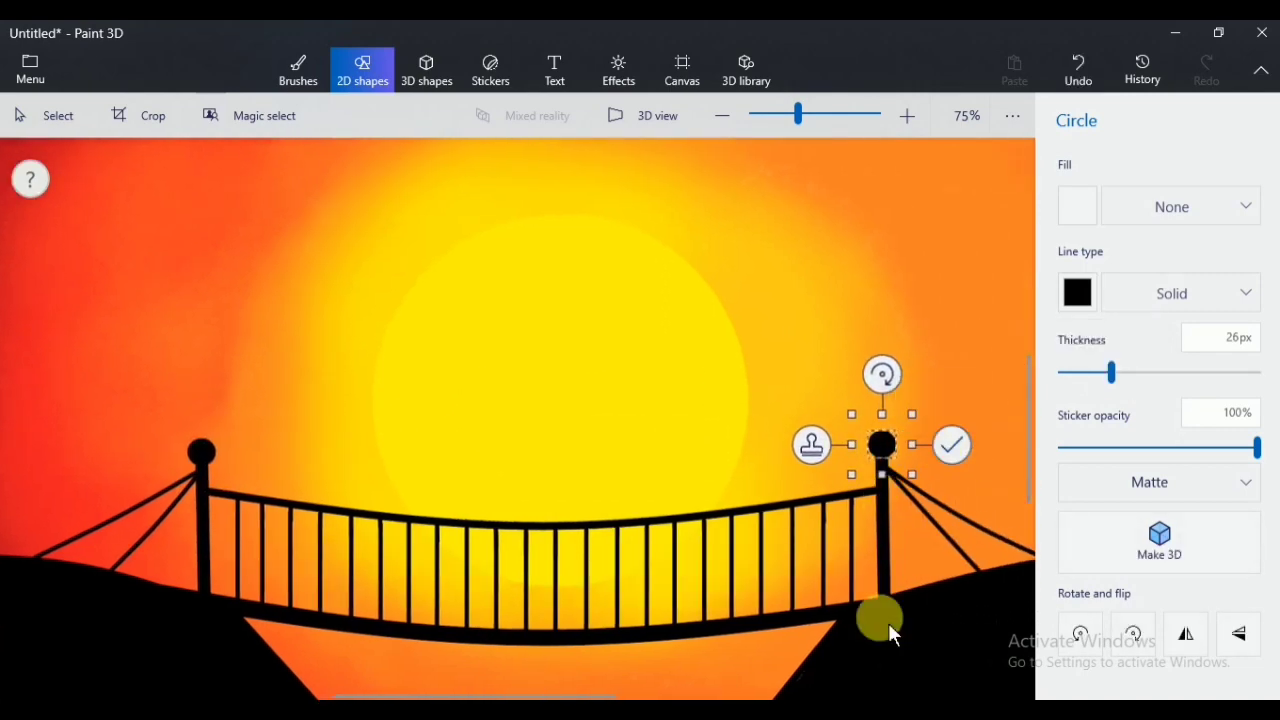
{"action": "left_click", "coordinate": [952, 445]}
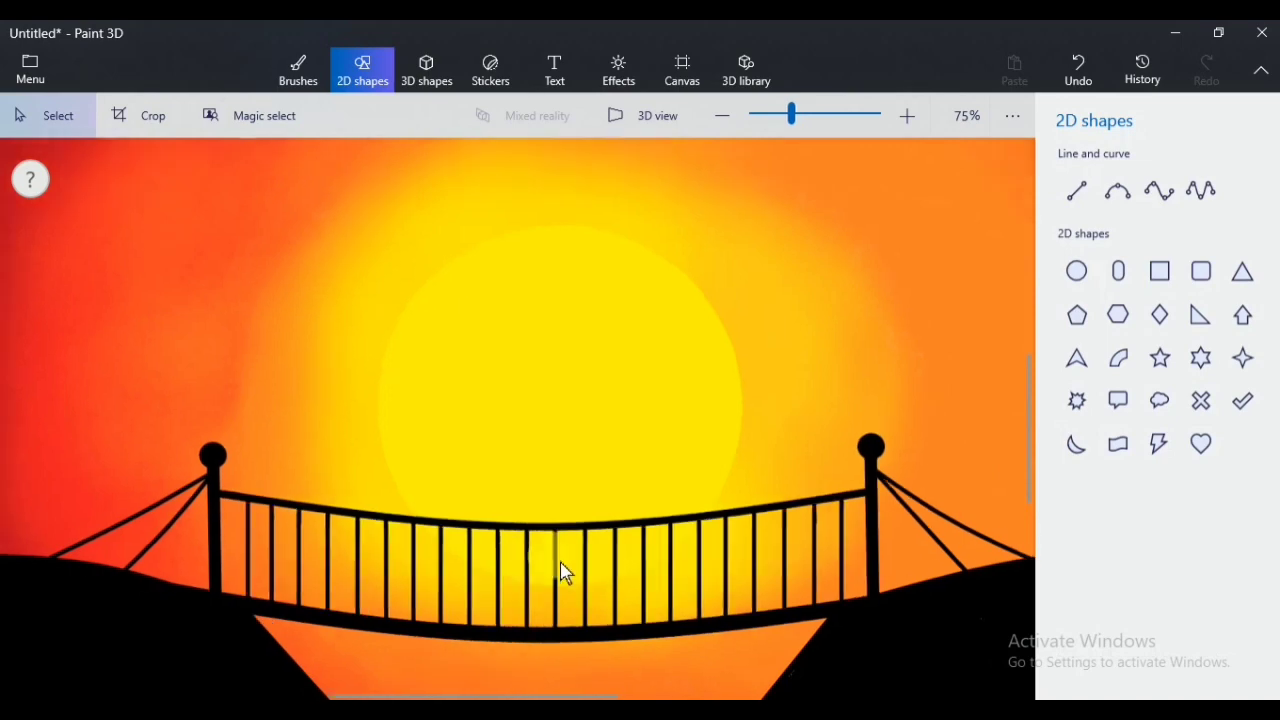
Step: Insert a black Man 3D model in front of the sun above the bridge and turn it slightly about its vertical axis
{"action": "scroll", "coordinate": [610, 515], "scroll_direction": "down", "scroll_amount": 3}
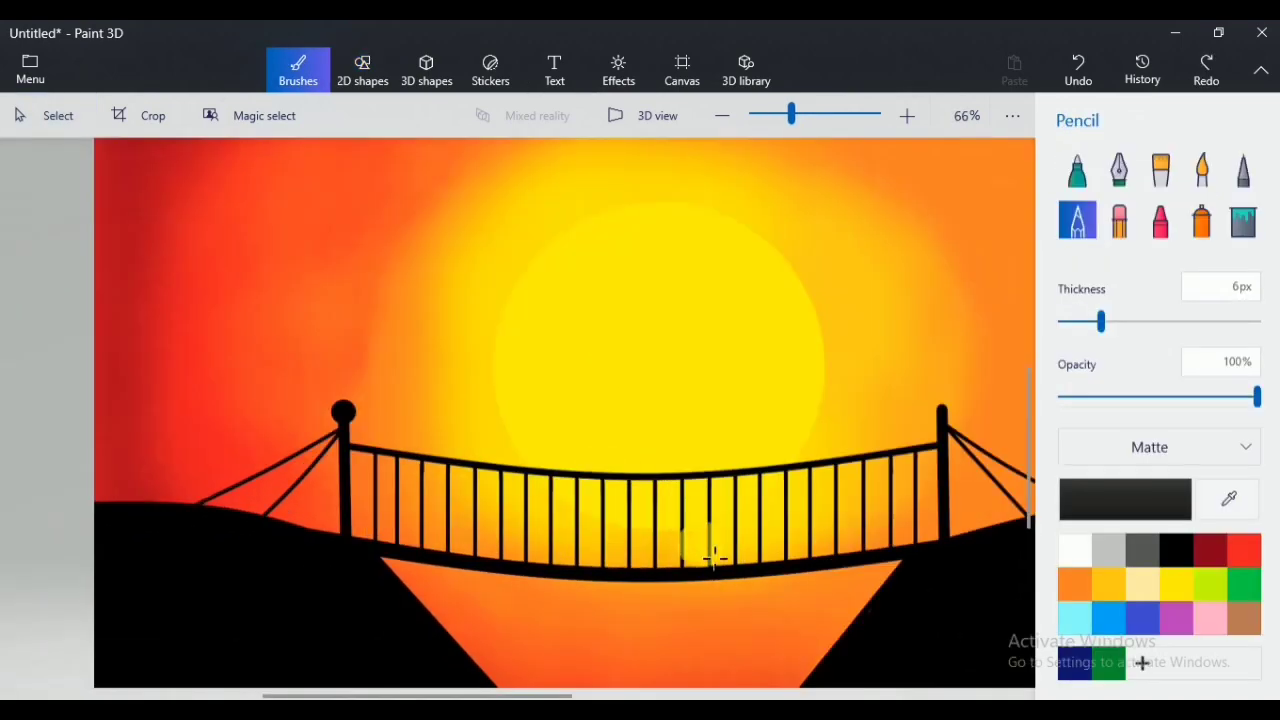
{"action": "scroll", "coordinate": [714, 557], "scroll_direction": "down", "scroll_amount": 2}
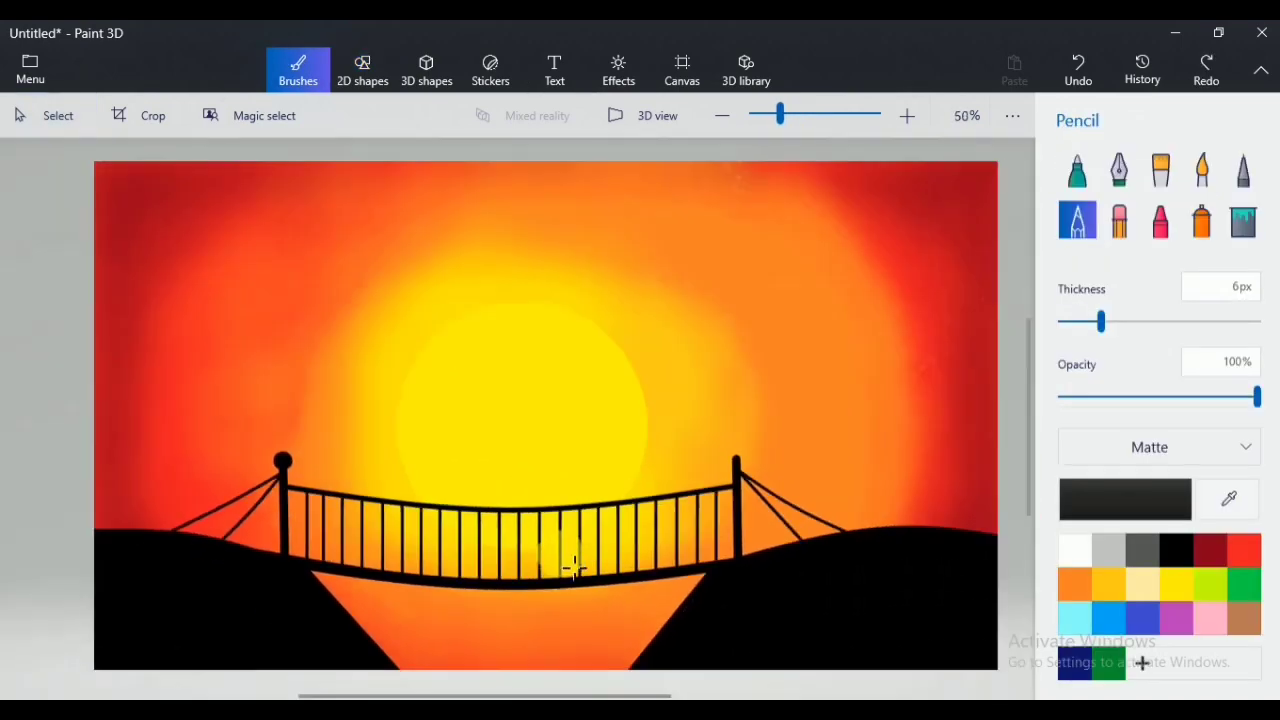
{"action": "left_click", "coordinate": [430, 68]}
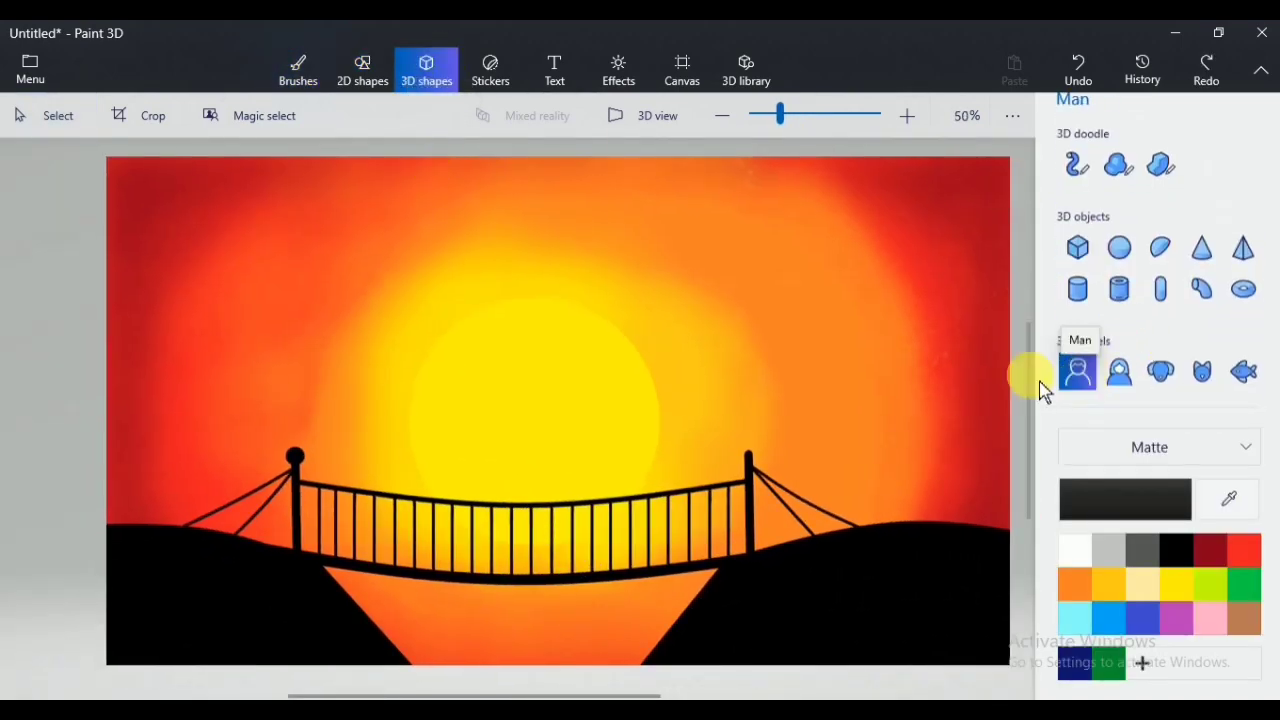
{"action": "left_click_drag", "start_coordinate": [514, 350], "coordinate": [619, 389]}
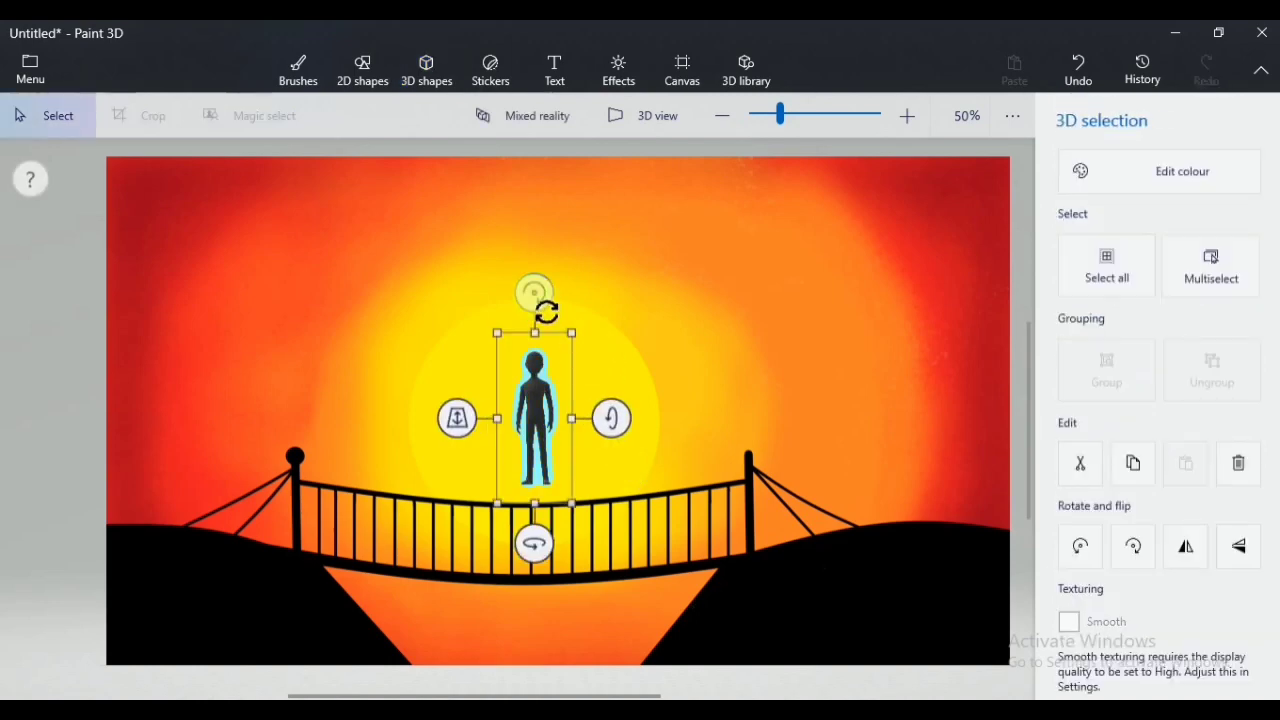
{"action": "mouse_move", "coordinate": [539, 303]}
{"action": "left_mouse_down"}
{"action": "mouse_move", "coordinate": [551, 306]}
{"action": "mouse_move", "coordinate": [538, 303]}
{"action": "left_mouse_up"}
{"action": "left_click_drag", "start_coordinate": [531, 561], "coordinate": [570, 562]}
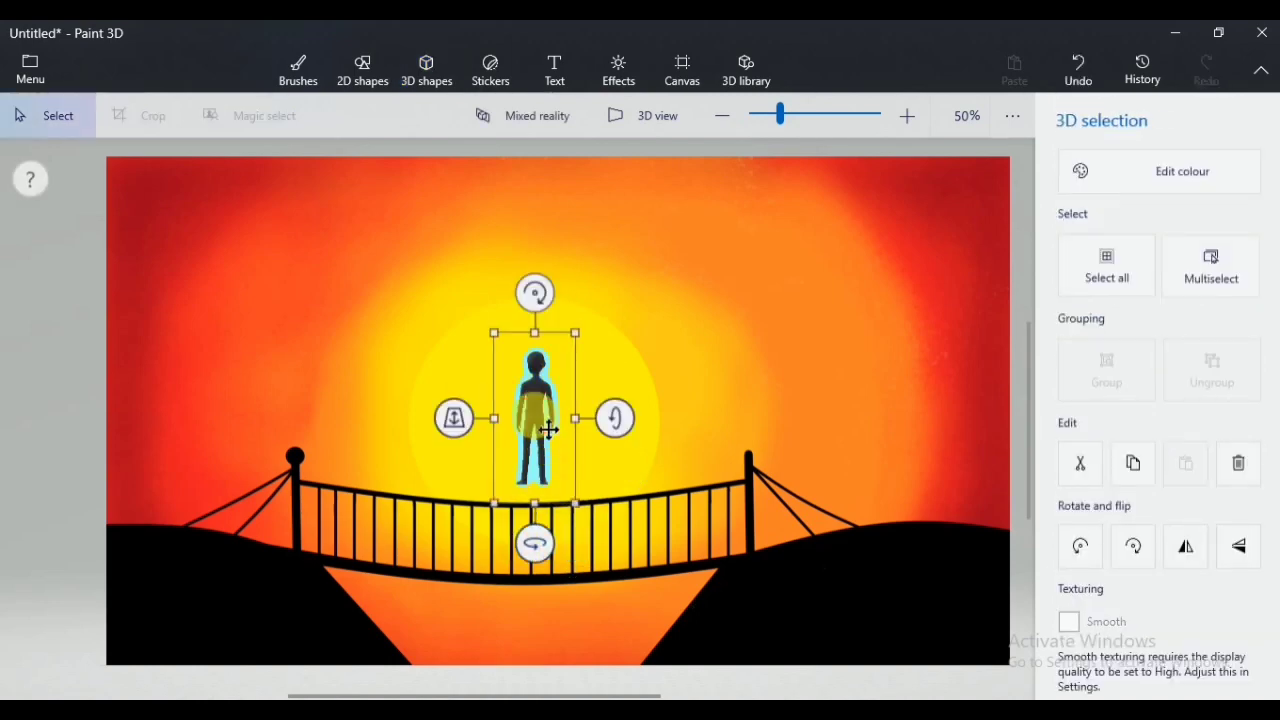
Step: Move the man model down so it stands on the bridge deck just left of the centre, and deselect it
{"action": "left_click_drag", "start_coordinate": [545, 431], "coordinate": [526, 527]}
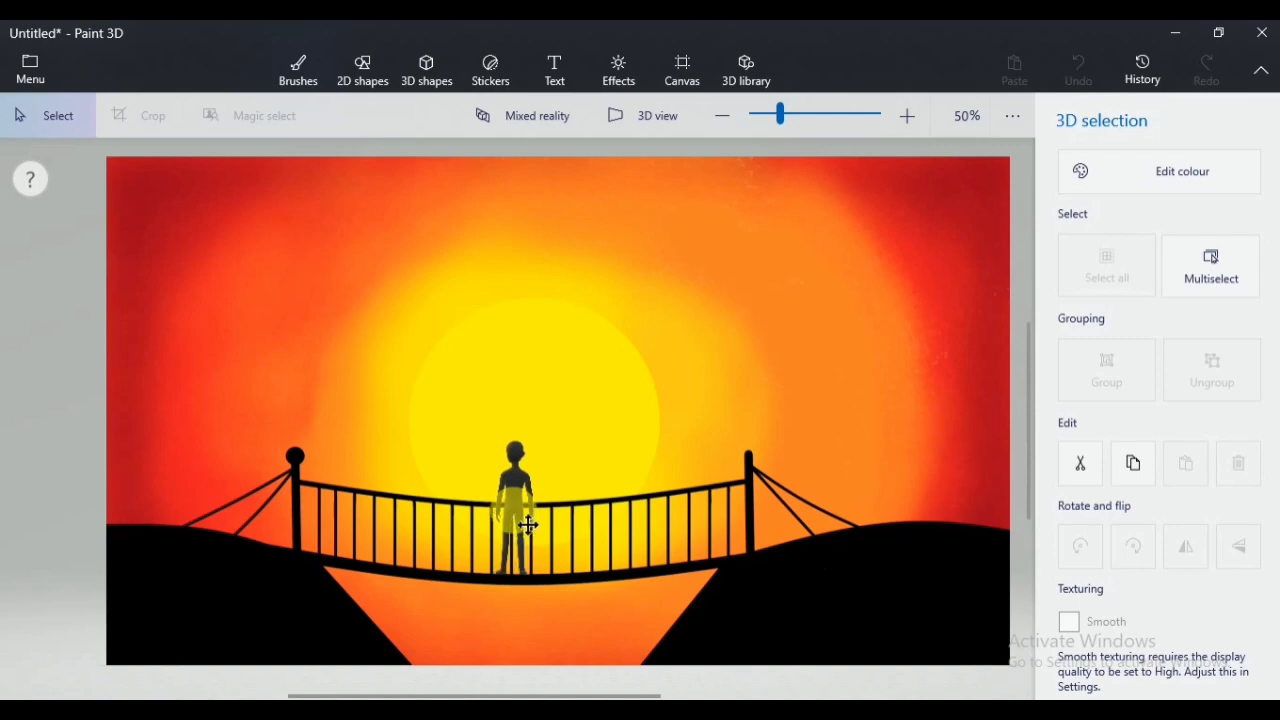
{"action": "left_click", "coordinate": [762, 366]}
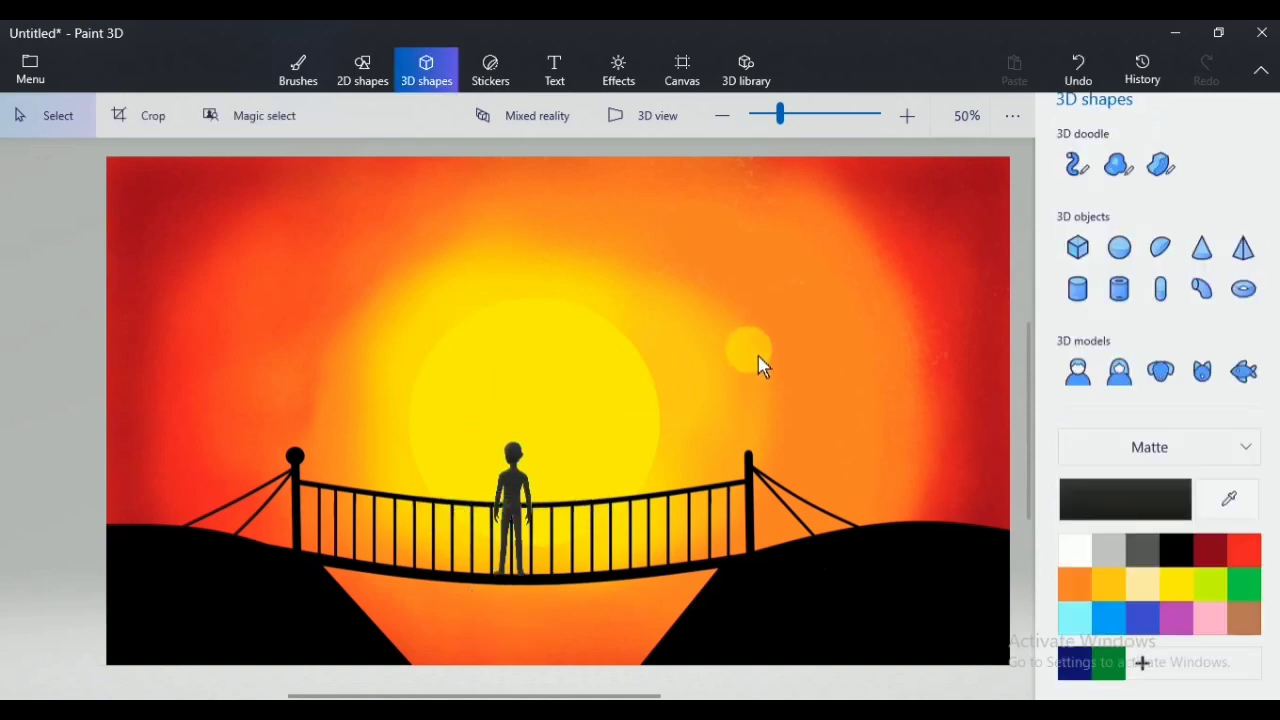
Step: Insert a black Woman 3D model on the bridge, turn it slightly about its vertical axis and stand it close beside the man
{"action": "left_click", "coordinate": [1125, 374]}
{"action": "left_click_drag", "start_coordinate": [588, 512], "coordinate": [606, 592]}
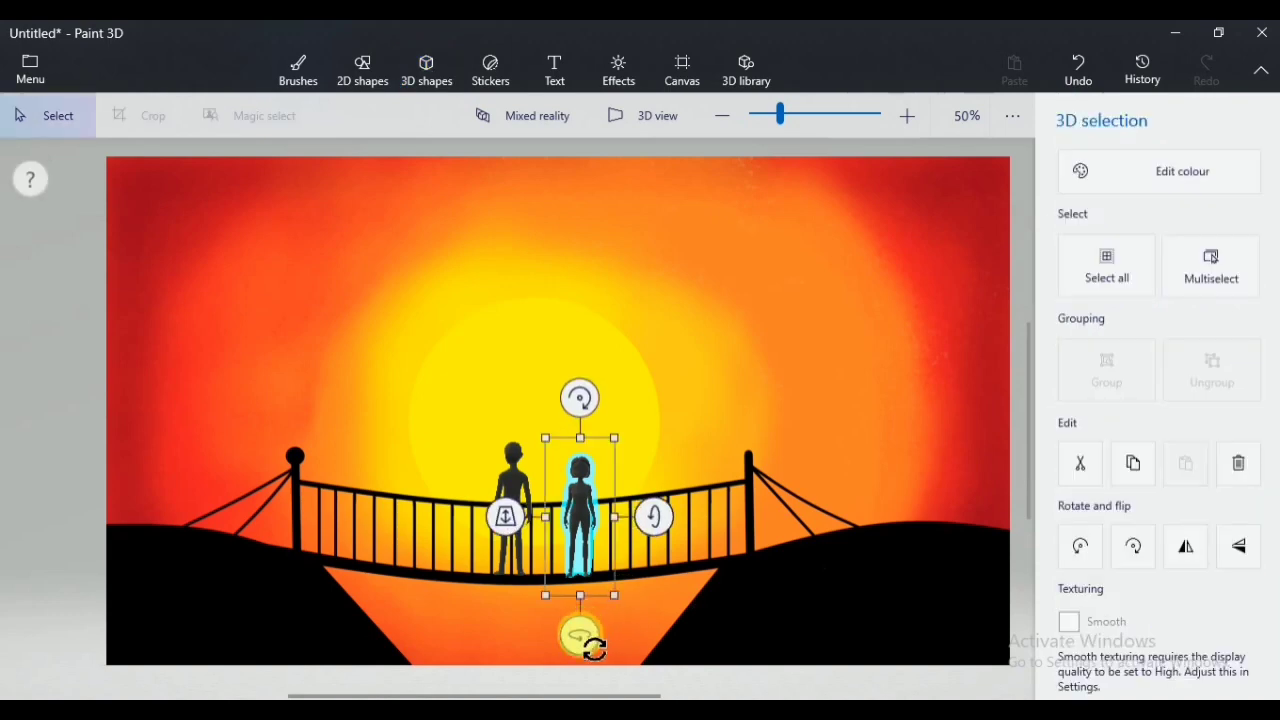
{"action": "left_click_drag", "start_coordinate": [593, 648], "coordinate": [566, 645]}
{"action": "left_click_drag", "start_coordinate": [594, 557], "coordinate": [558, 521]}
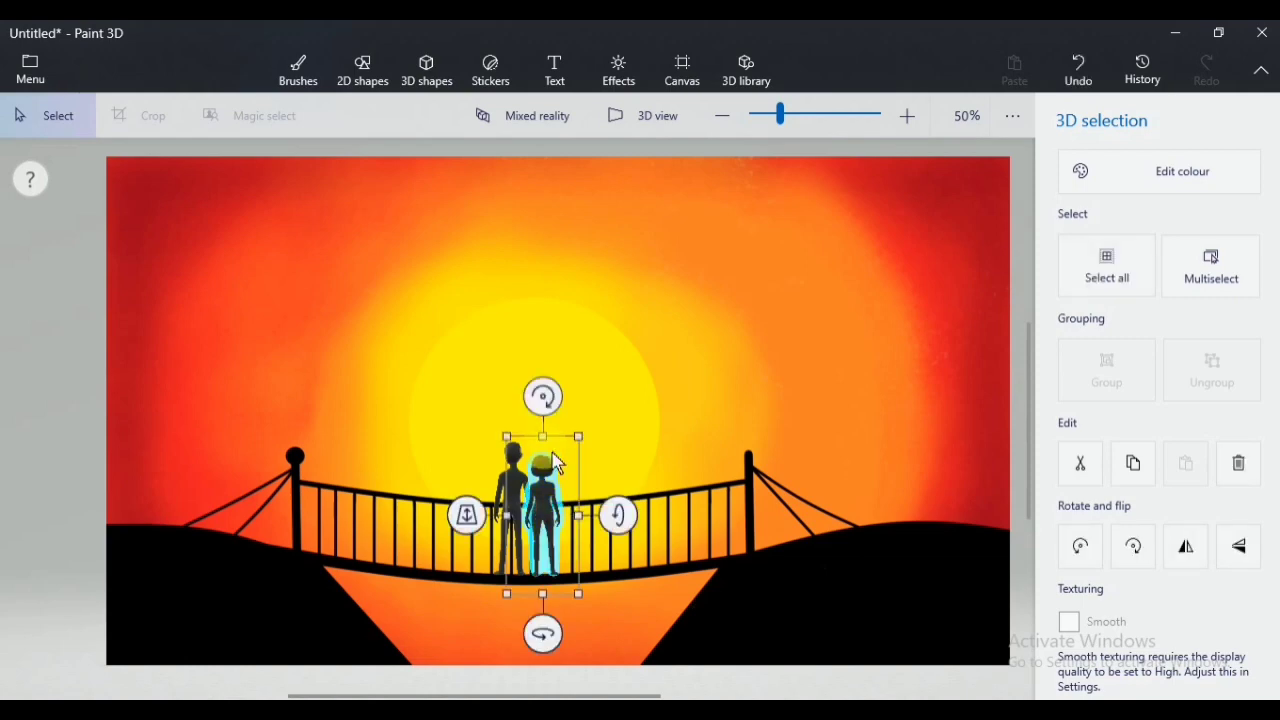
{"action": "left_click_drag", "start_coordinate": [558, 451], "coordinate": [558, 449]}
{"action": "left_click_drag", "start_coordinate": [561, 528], "coordinate": [561, 528]}
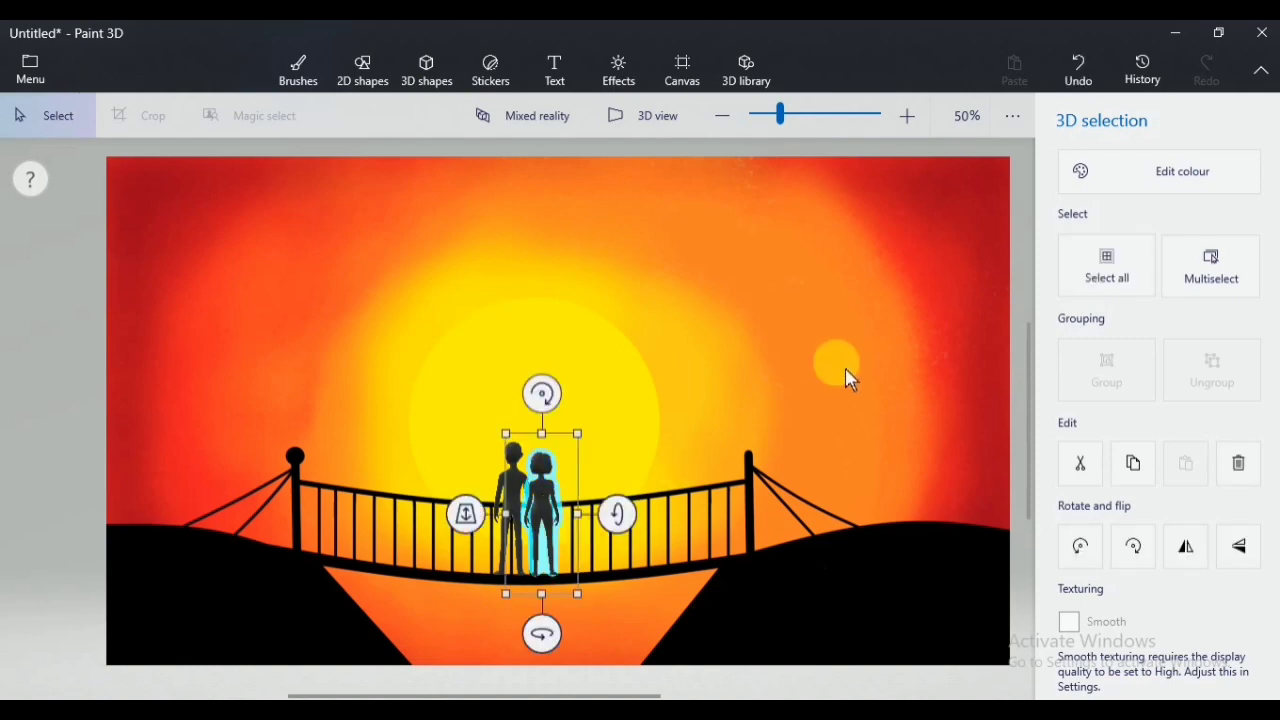
{"action": "left_click", "coordinate": [846, 375]}
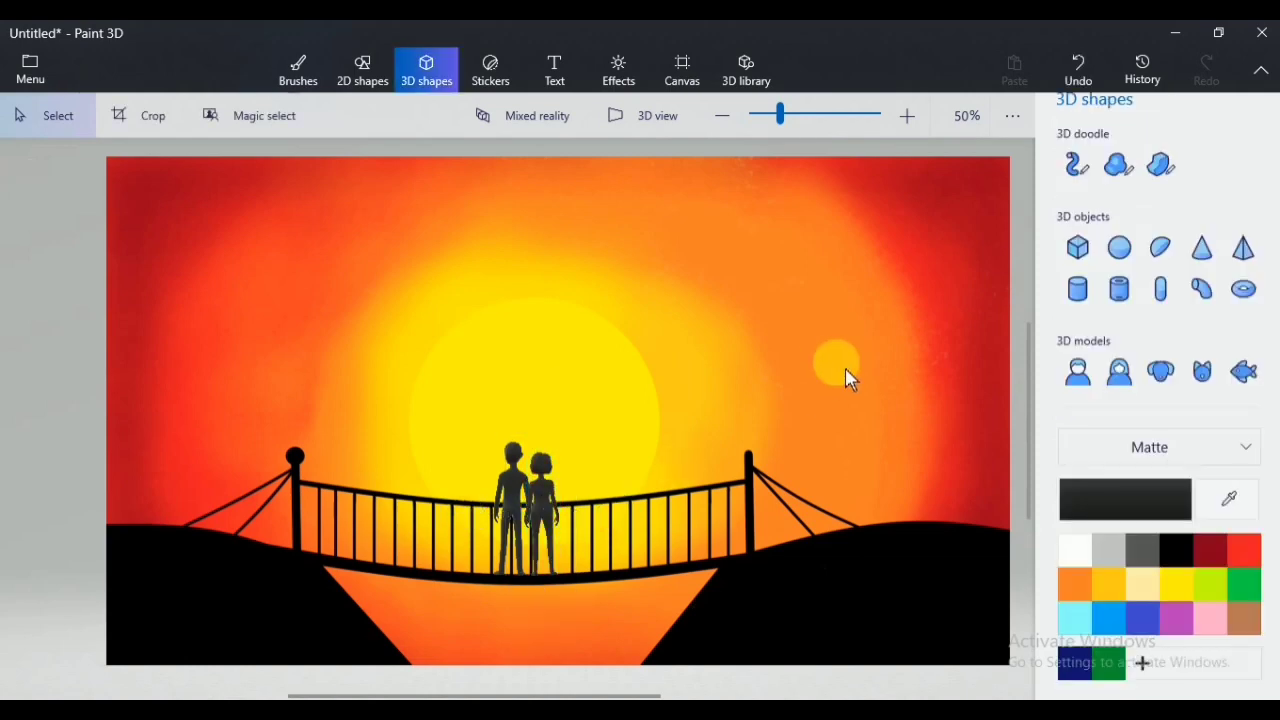
Step: Draw a tall, wavy black tree trunk rising from the right hill with the 10 px Pencil, widening it at the base
{"action": "left_click", "coordinate": [300, 72]}
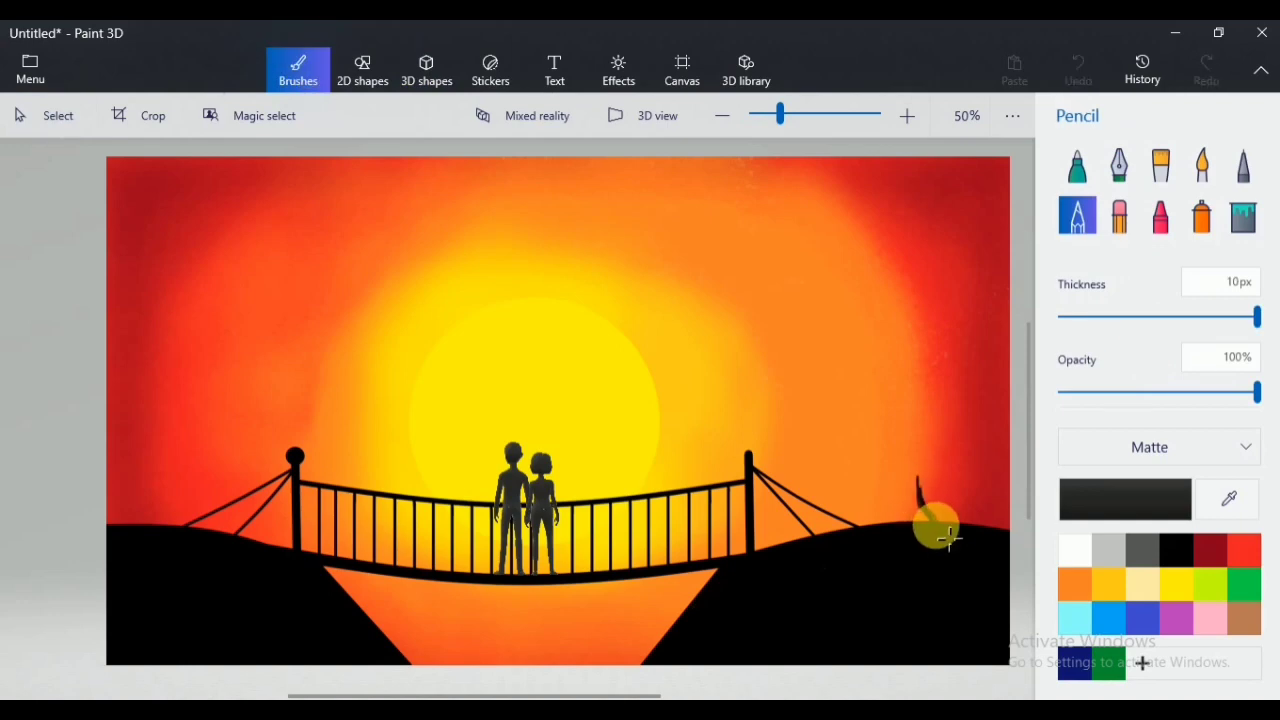
{"action": "mouse_move", "coordinate": [931, 490]}
{"action": "left_mouse_down"}
{"action": "mouse_move", "coordinate": [910, 395]}
{"action": "mouse_move", "coordinate": [936, 512]}
{"action": "left_mouse_up"}
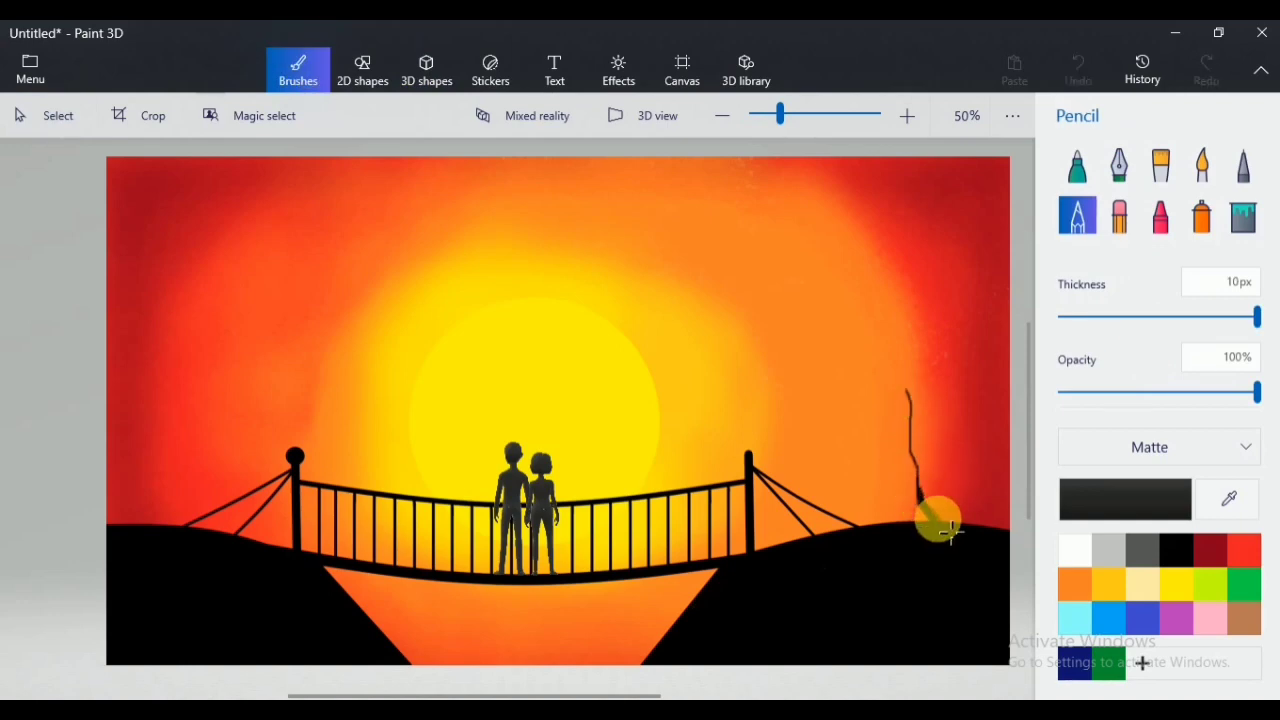
{"action": "mouse_move", "coordinate": [924, 466]}
{"action": "left_mouse_down"}
{"action": "mouse_move", "coordinate": [914, 395]}
{"action": "mouse_move", "coordinate": [975, 560]}
{"action": "mouse_move", "coordinate": [931, 495]}
{"action": "mouse_move", "coordinate": [938, 520]}
{"action": "mouse_move", "coordinate": [961, 538]}
{"action": "mouse_move", "coordinate": [924, 490]}
{"action": "mouse_move", "coordinate": [905, 423]}
{"action": "left_mouse_up"}
{"action": "scroll", "coordinate": [947, 523], "scroll_direction": "up", "scroll_amount": 1}
{"action": "mouse_move", "coordinate": [931, 487]}
{"action": "left_mouse_down"}
{"action": "mouse_move", "coordinate": [934, 522]}
{"action": "mouse_move", "coordinate": [966, 542]}
{"action": "mouse_move", "coordinate": [923, 504]}
{"action": "mouse_move", "coordinate": [954, 532]}
{"action": "mouse_move", "coordinate": [919, 477]}
{"action": "mouse_move", "coordinate": [931, 527]}
{"action": "left_mouse_up"}
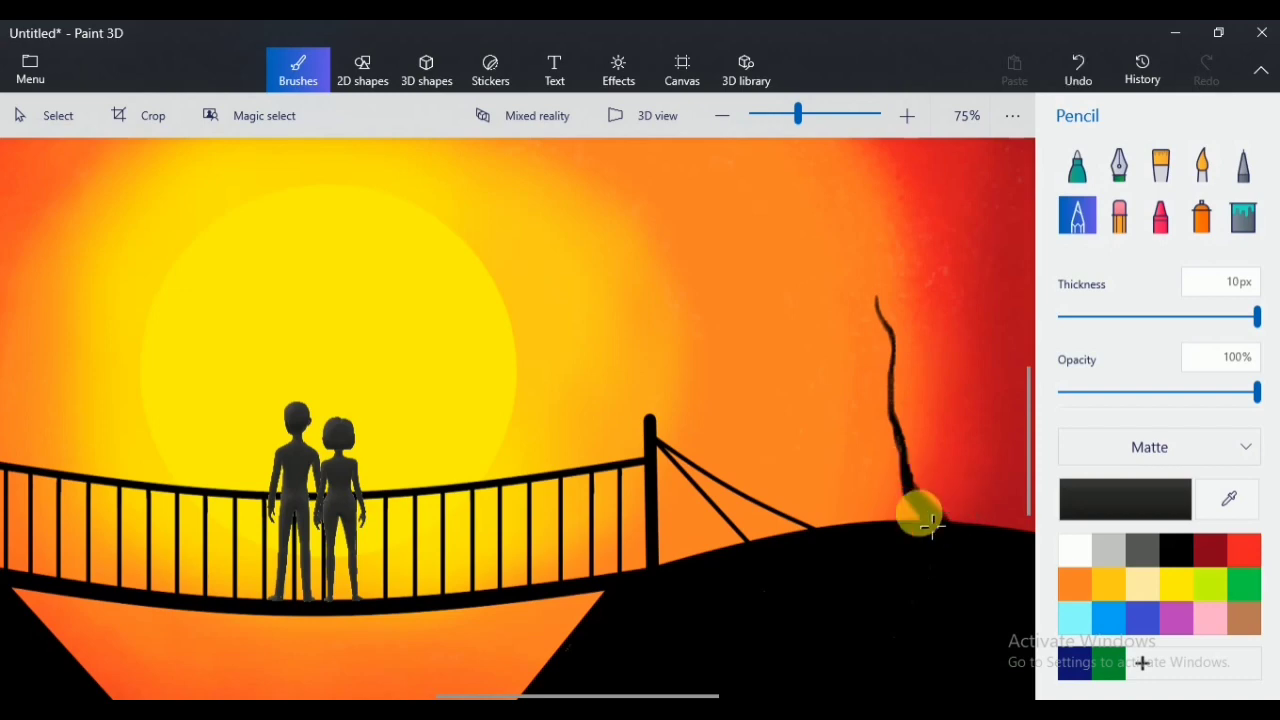
Step: Thicken the lower trunk and draw one main branch on each side of the tree with the 10 px Pencil
{"action": "left_click_drag", "start_coordinate": [907, 468], "coordinate": [940, 396]}
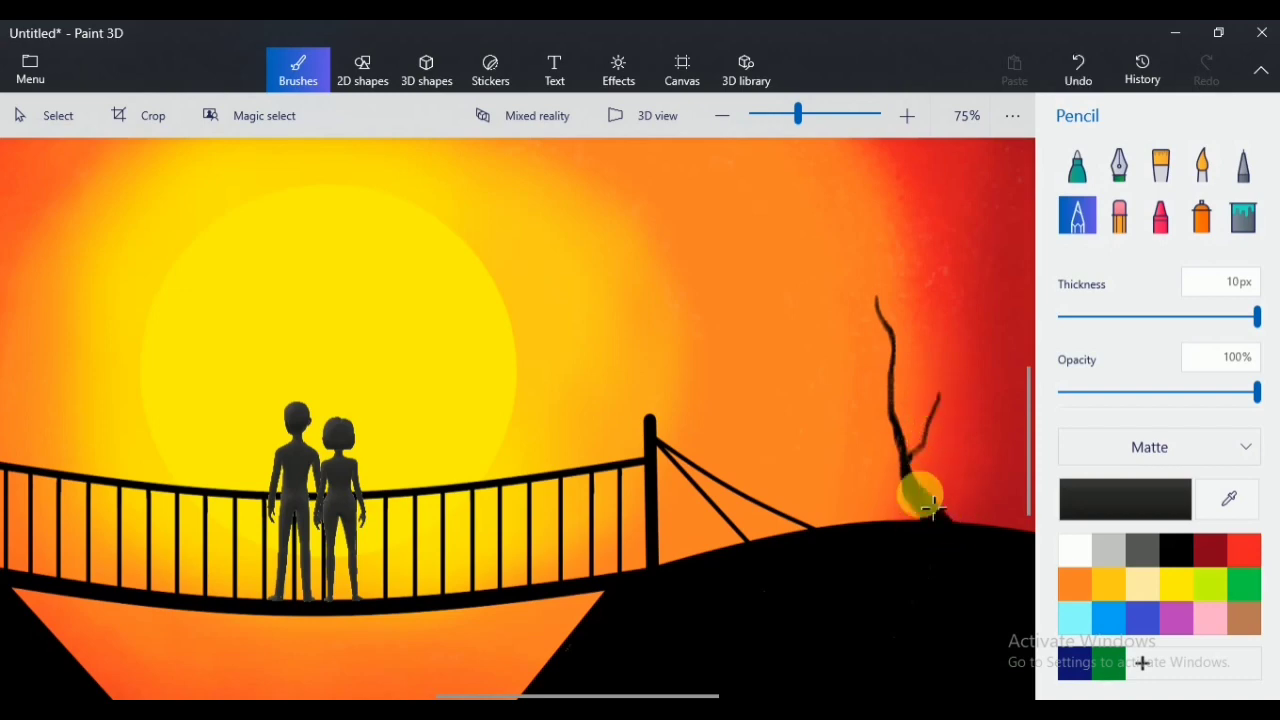
{"action": "left_click_drag", "start_coordinate": [925, 492], "coordinate": [929, 480]}
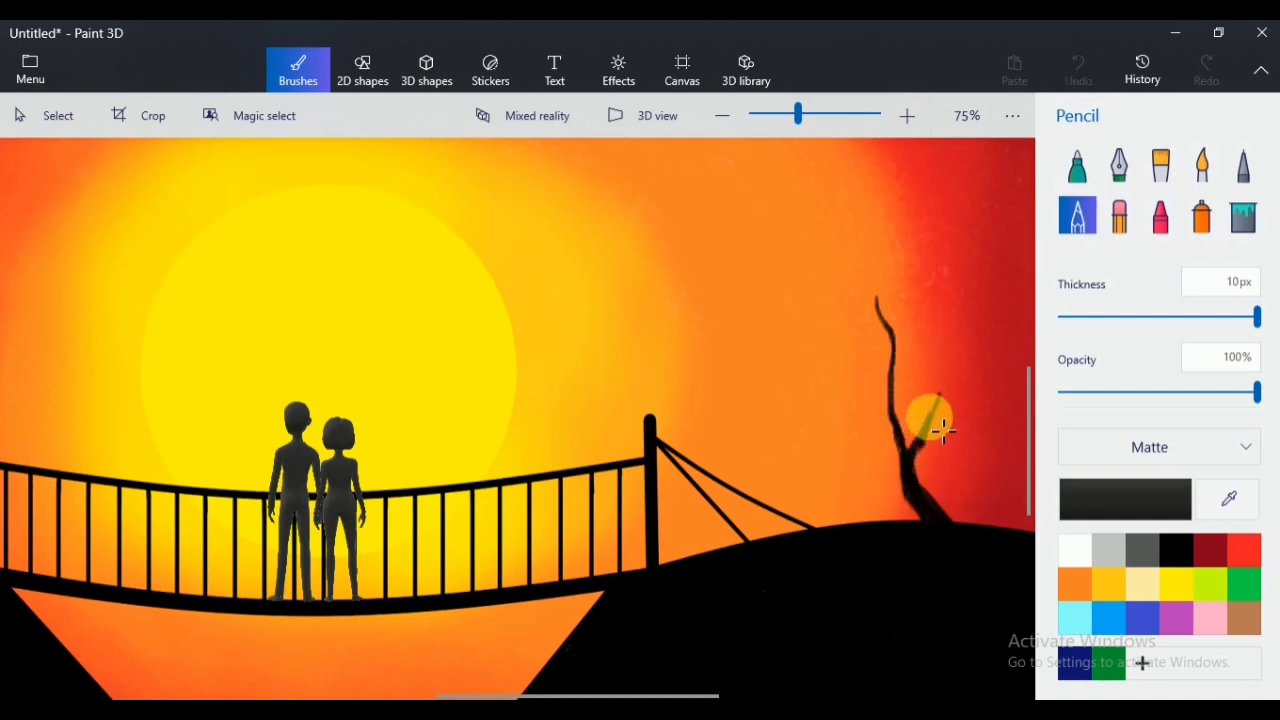
{"action": "left_click_drag", "start_coordinate": [941, 361], "coordinate": [944, 346]}
{"action": "mouse_move", "coordinate": [897, 414]}
{"action": "left_mouse_down"}
{"action": "mouse_move", "coordinate": [856, 367]}
{"action": "mouse_move", "coordinate": [842, 313]}
{"action": "left_mouse_up"}
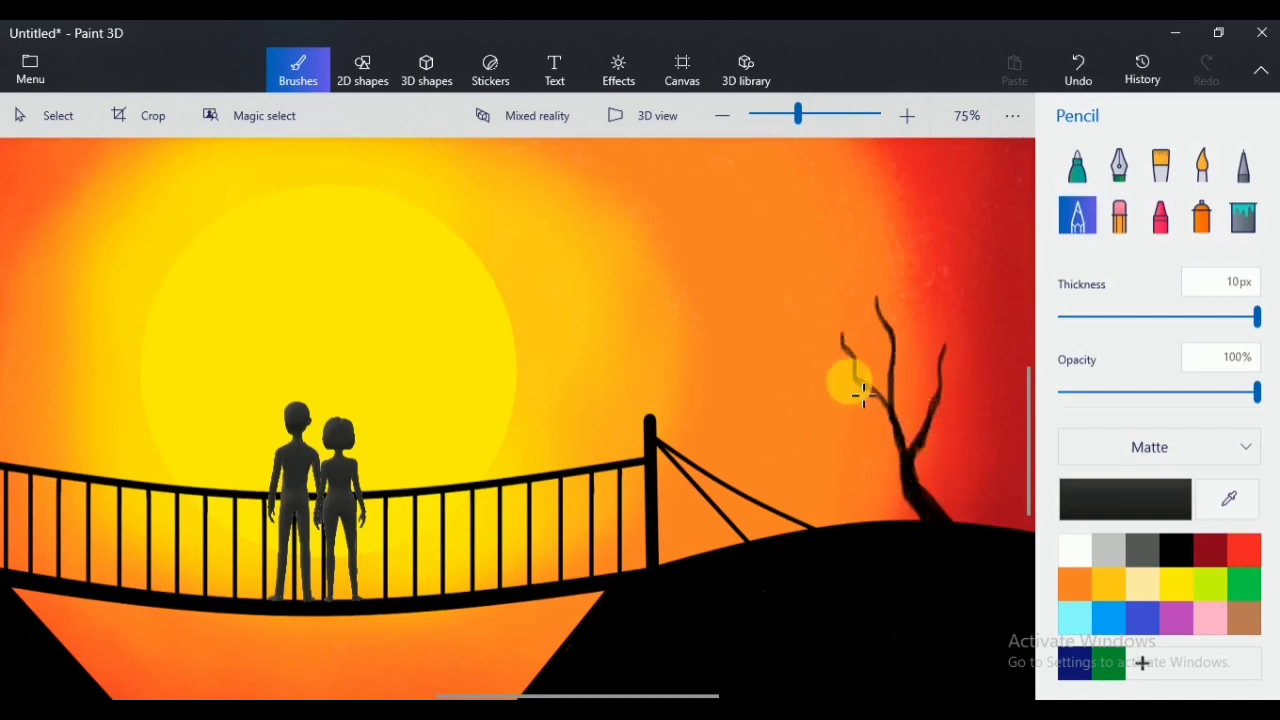
Step: Thicken and fork the tree's branches with the Pencil at 8 px, and add thinner upper branches at 6 px
{"action": "left_click", "coordinate": [1178, 317]}
{"action": "mouse_move", "coordinate": [866, 387]}
{"action": "left_mouse_down"}
{"action": "mouse_move", "coordinate": [906, 435]}
{"action": "mouse_move", "coordinate": [886, 402]}
{"action": "mouse_move", "coordinate": [910, 482]}
{"action": "left_mouse_up"}
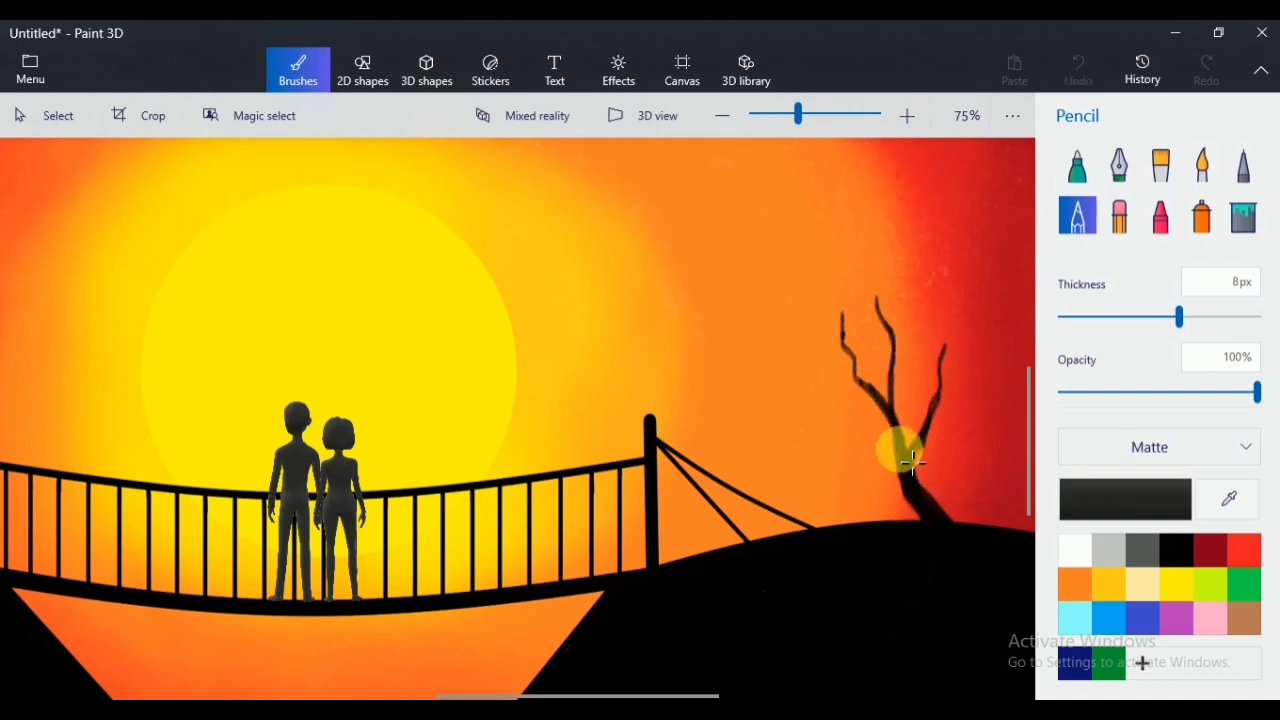
{"action": "mouse_move", "coordinate": [855, 351]}
{"action": "left_mouse_down"}
{"action": "mouse_move", "coordinate": [917, 307]}
{"action": "mouse_move", "coordinate": [927, 273]}
{"action": "mouse_move", "coordinate": [884, 276]}
{"action": "mouse_move", "coordinate": [877, 253]}
{"action": "left_mouse_up"}
{"action": "left_click", "coordinate": [1101, 317]}
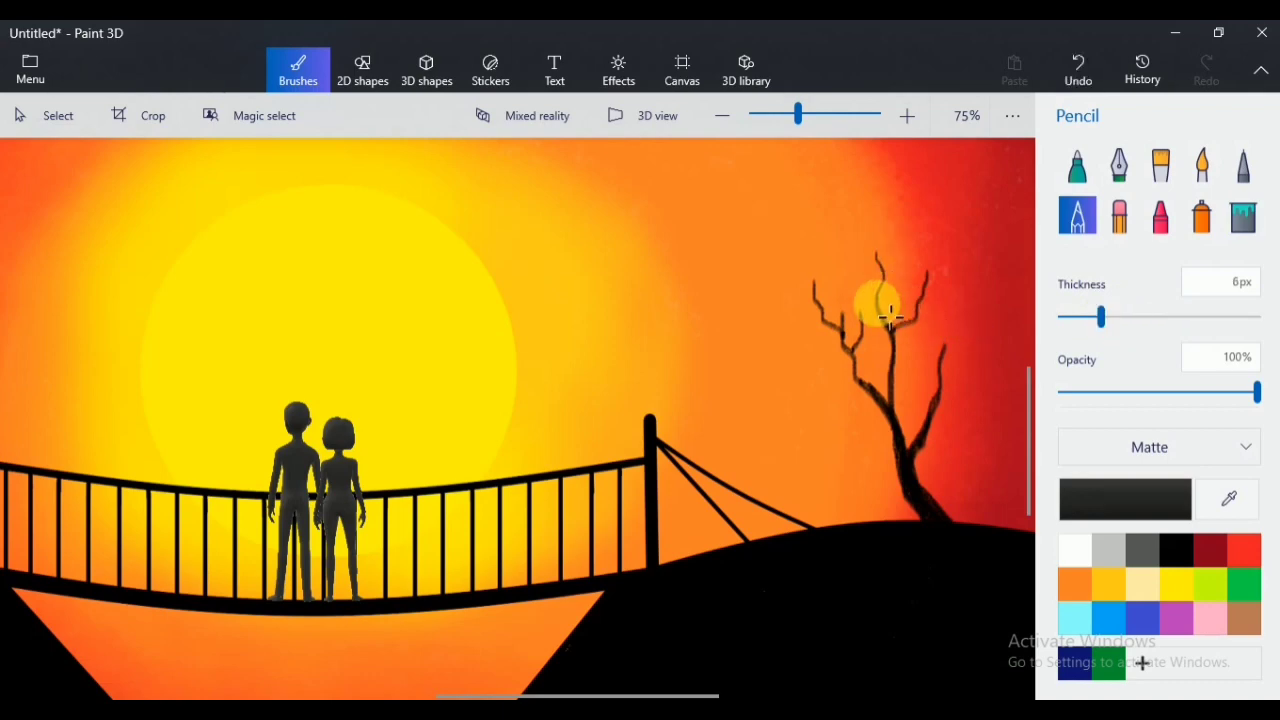
{"action": "left_click_drag", "start_coordinate": [876, 297], "coordinate": [847, 231]}
Step: Set the Pencil thickness to 5 px and draw fine twigs at the ends of the tree's upper, right and left branches
{"action": "left_click_drag", "start_coordinate": [1101, 317], "coordinate": [1062, 317]}
{"action": "mouse_move", "coordinate": [924, 280]}
{"action": "left_mouse_down"}
{"action": "mouse_move", "coordinate": [900, 248]}
{"action": "mouse_move", "coordinate": [913, 270]}
{"action": "mouse_move", "coordinate": [909, 226]}
{"action": "left_mouse_up"}
{"action": "key", "text": "ctrl+z"}
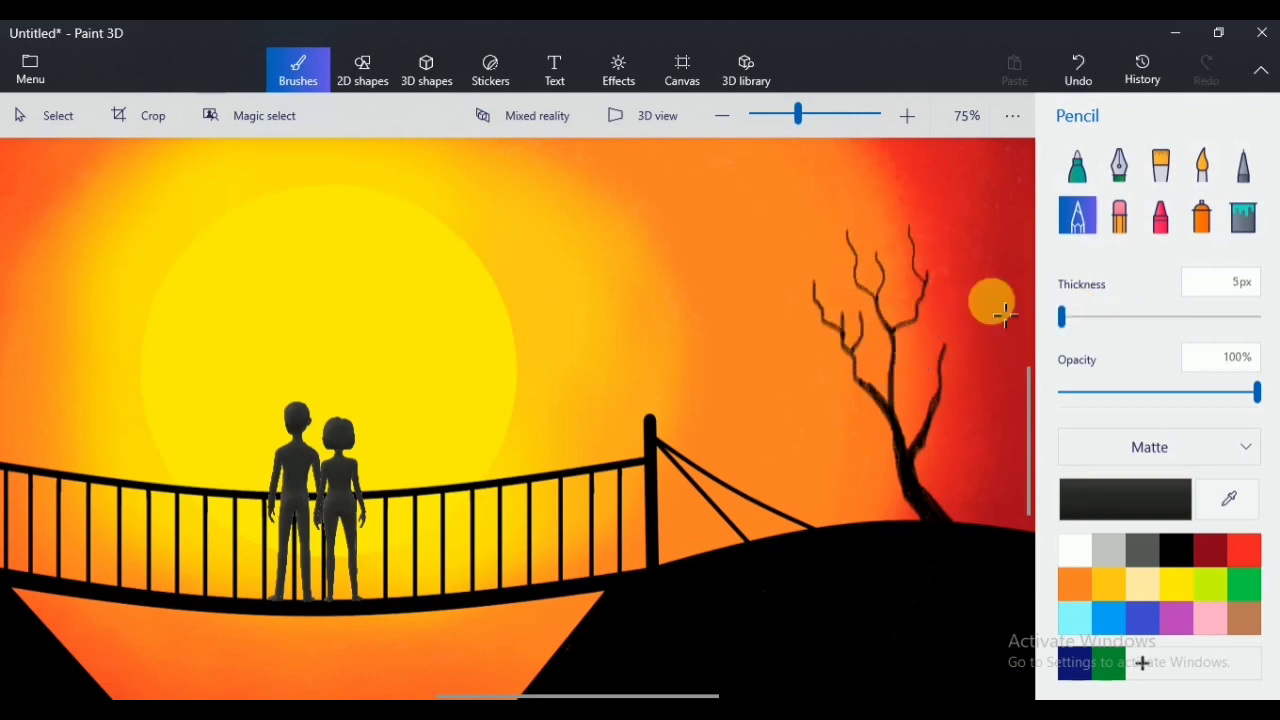
{"action": "left_click_drag", "start_coordinate": [952, 350], "coordinate": [972, 284]}
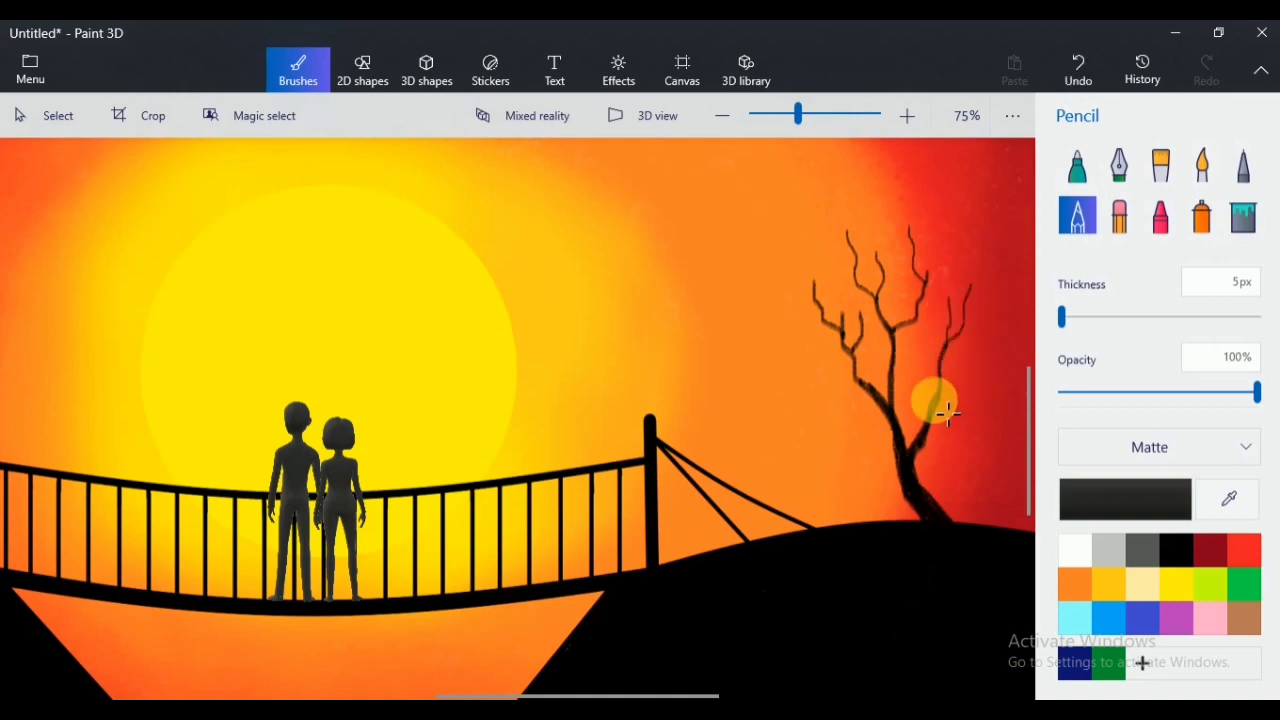
{"action": "left_click_drag", "start_coordinate": [929, 346], "coordinate": [952, 395]}
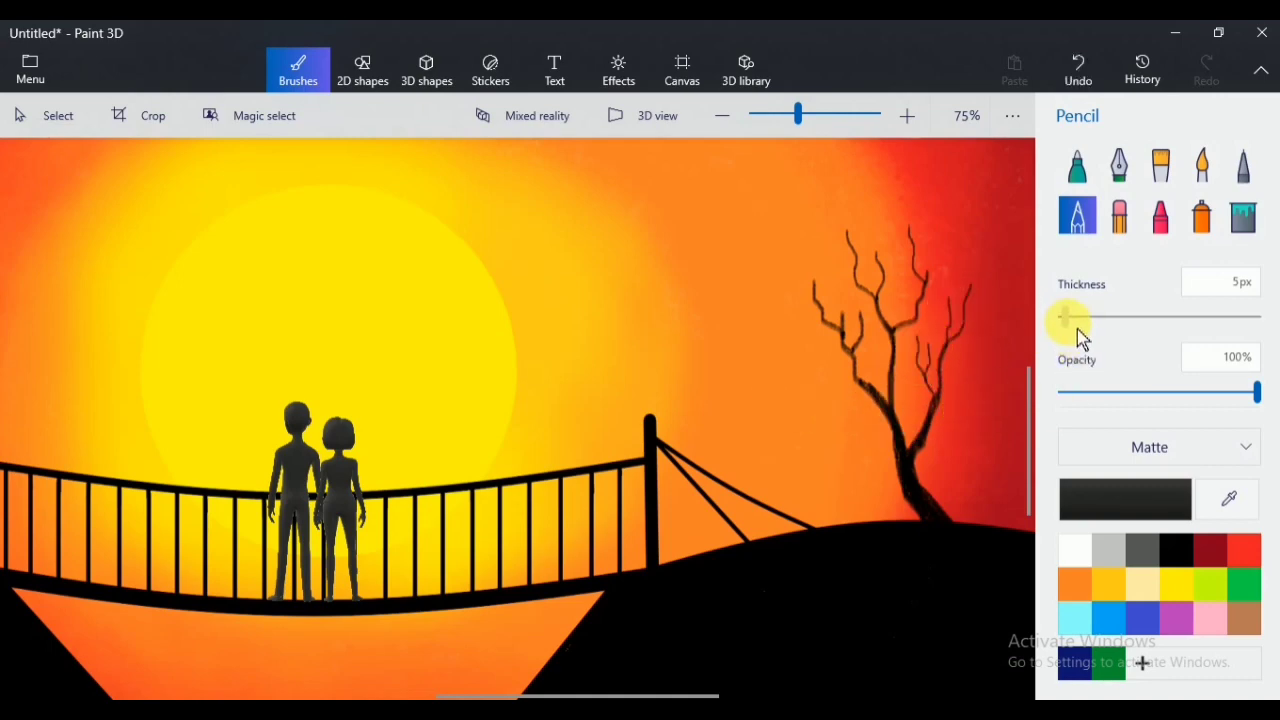
{"action": "left_click_drag", "start_coordinate": [808, 294], "coordinate": [786, 251]}
{"action": "left_click_drag", "start_coordinate": [895, 405], "coordinate": [897, 412]}
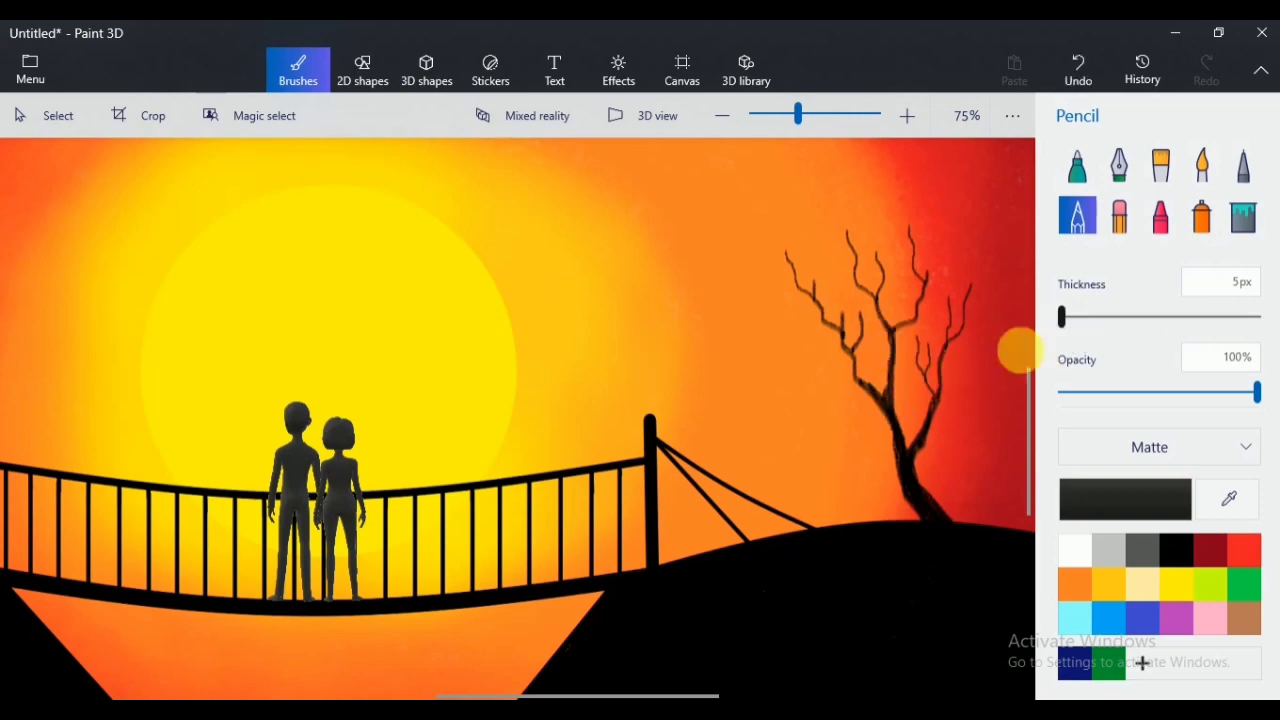
Step: Add more 5 px twigs to the tree's left and top branches, undoing the stray stroke on the left side
{"action": "scroll", "coordinate": [948, 399], "scroll_direction": "up", "scroll_amount": 1}
{"action": "left_click_drag", "start_coordinate": [889, 335], "coordinate": [886, 343]}
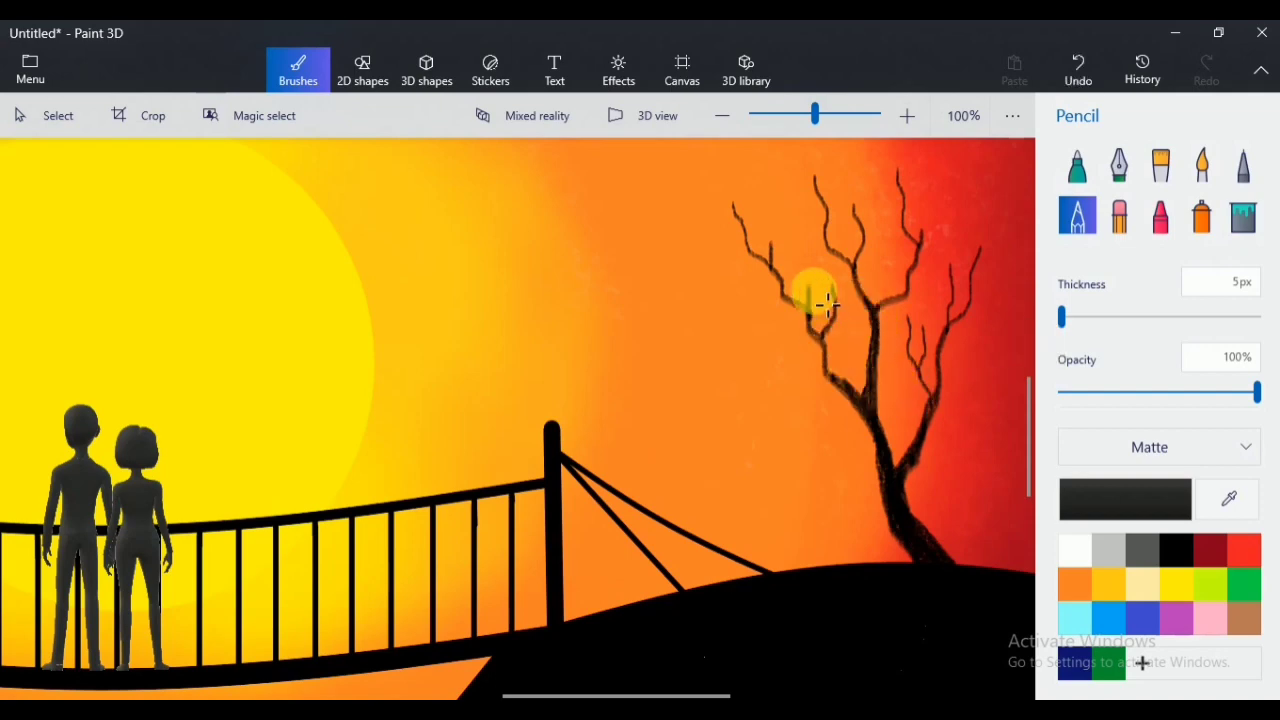
{"action": "left_click_drag", "start_coordinate": [812, 288], "coordinate": [811, 237]}
{"action": "key", "text": "ctrl+z"}
{"action": "mouse_move", "coordinate": [837, 344]}
{"action": "left_mouse_down"}
{"action": "mouse_move", "coordinate": [757, 294]}
{"action": "mouse_move", "coordinate": [720, 309]}
{"action": "mouse_move", "coordinate": [755, 182]}
{"action": "mouse_move", "coordinate": [818, 151]}
{"action": "left_mouse_up"}
{"action": "left_click_drag", "start_coordinate": [921, 241], "coordinate": [933, 184]}
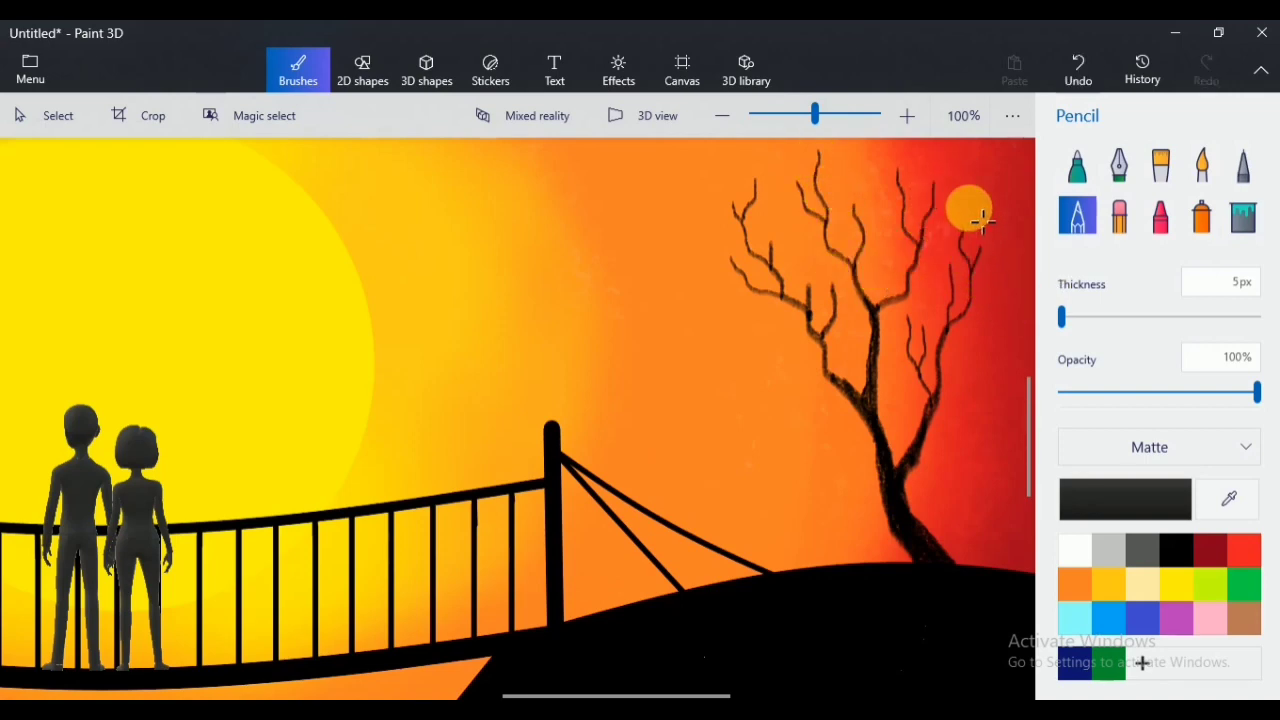
Step: Draw a new forked side branch on the right of the tree and extend the upper right twigs
{"action": "left_click_drag", "start_coordinate": [978, 388], "coordinate": [1010, 272]}
{"action": "left_click_drag", "start_coordinate": [984, 346], "coordinate": [981, 312]}
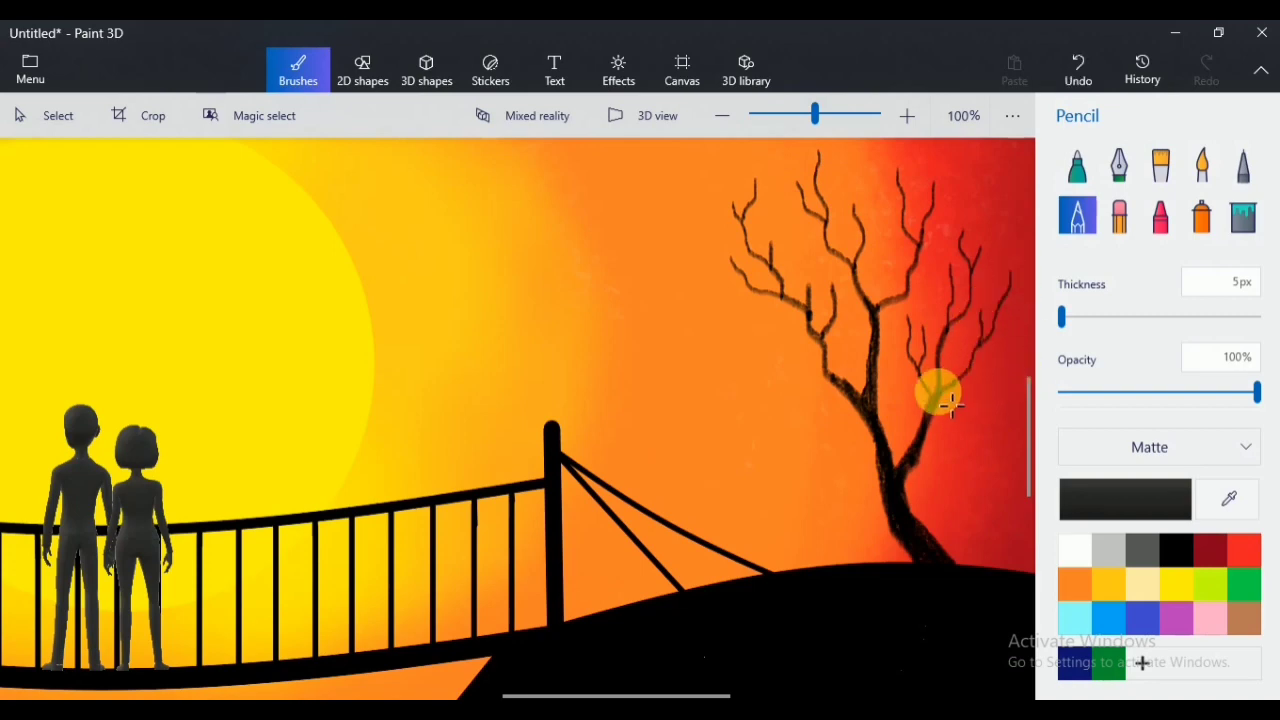
{"action": "left_click_drag", "start_coordinate": [939, 394], "coordinate": [988, 334]}
{"action": "left_click_drag", "start_coordinate": [933, 208], "coordinate": [960, 163]}
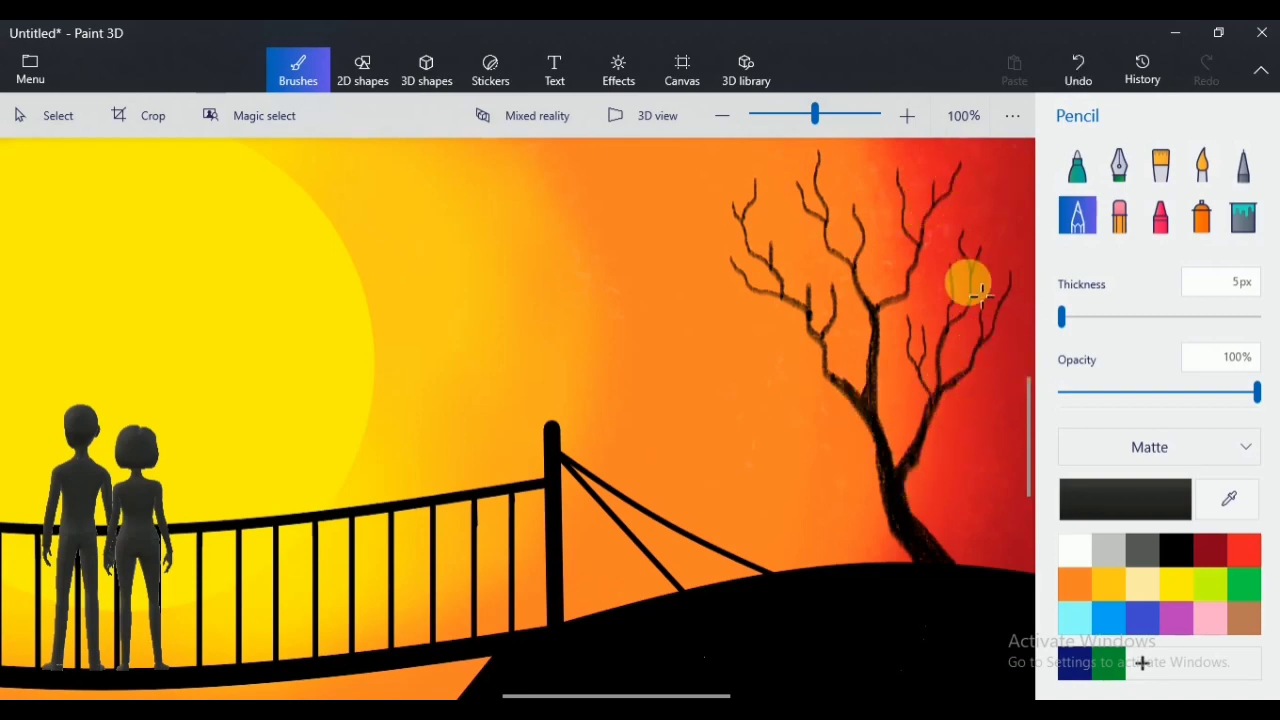
Step: Fork the tips of the tree's left, middle and right twigs, and draw a new low branch on its left side
{"action": "left_click_drag", "start_coordinate": [753, 289], "coordinate": [752, 275]}
{"action": "left_click_drag", "start_coordinate": [738, 212], "coordinate": [718, 172]}
{"action": "left_click_drag", "start_coordinate": [864, 222], "coordinate": [869, 184]}
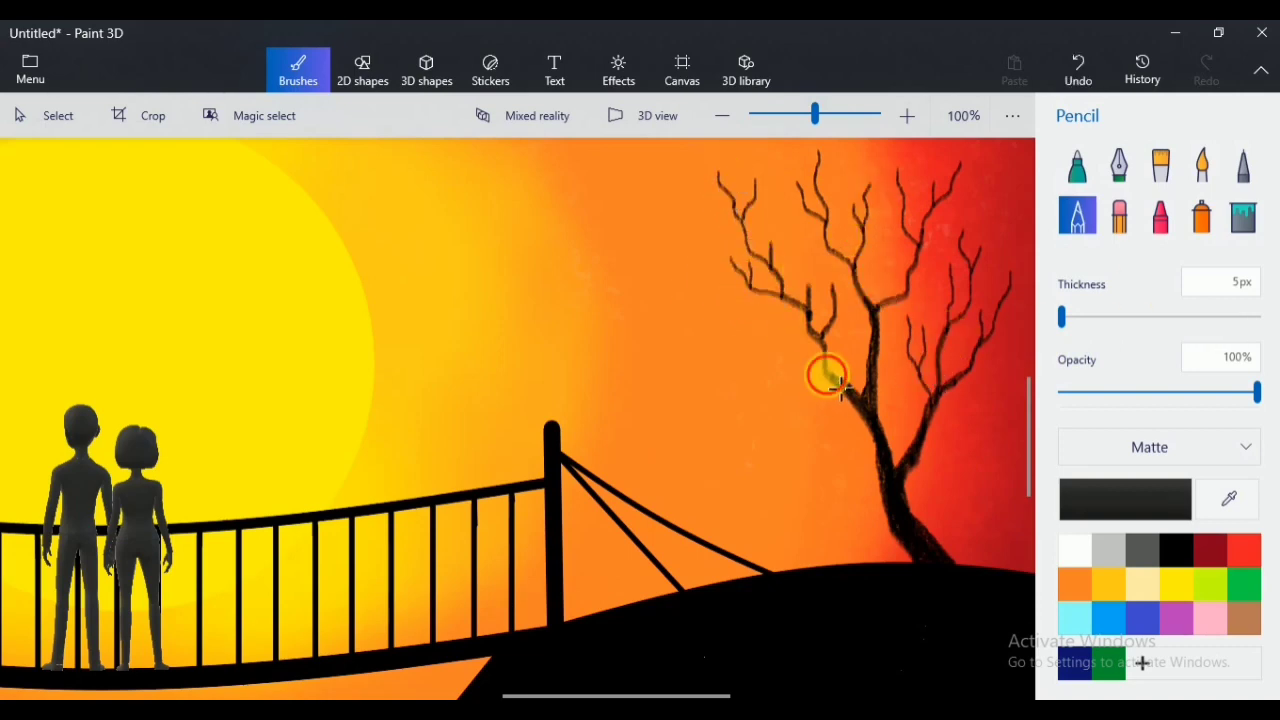
{"action": "left_click_drag", "start_coordinate": [828, 376], "coordinate": [777, 330]}
{"action": "mouse_move", "coordinate": [979, 252]}
{"action": "left_mouse_down"}
{"action": "mouse_move", "coordinate": [998, 212]}
{"action": "mouse_move", "coordinate": [1011, 314]}
{"action": "mouse_move", "coordinate": [1000, 296]}
{"action": "left_mouse_up"}
Step: Undo the misdrawn twig on the upper right branch, redraw it shorter and add a thin upright twig to the left branch
{"action": "left_click_drag", "start_coordinate": [912, 262], "coordinate": [914, 150]}
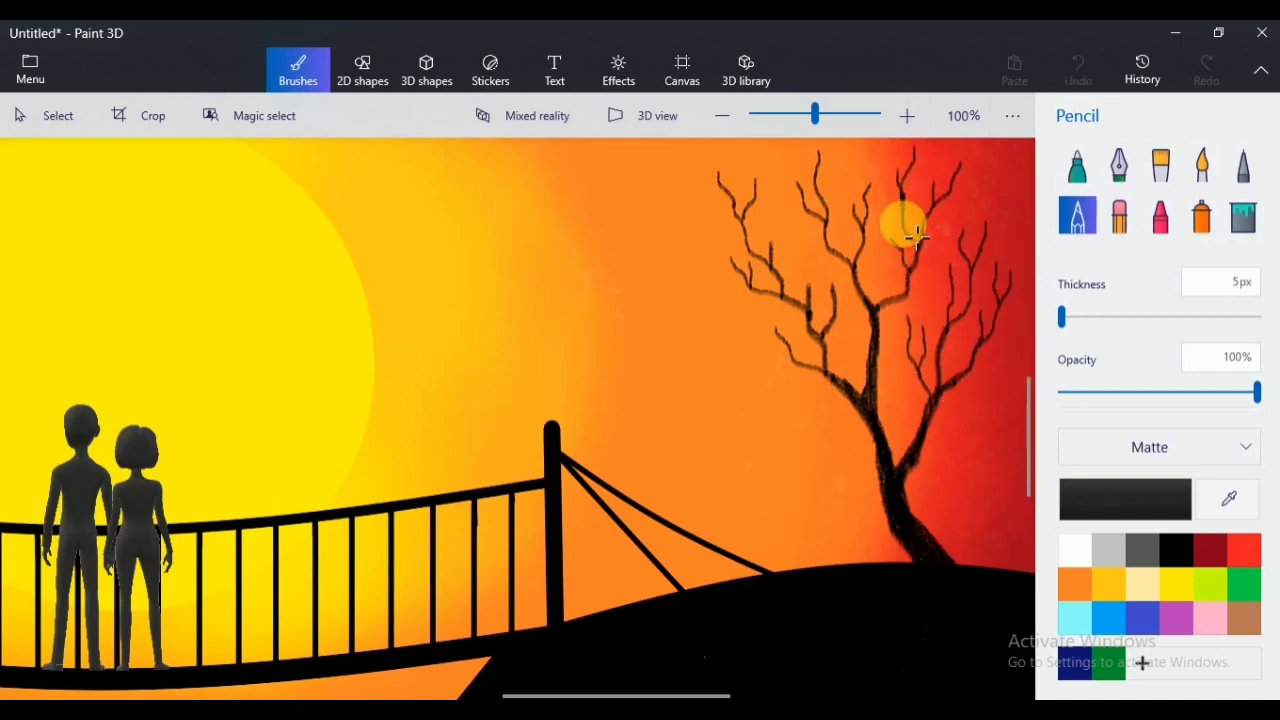
{"action": "left_click_drag", "start_coordinate": [928, 258], "coordinate": [915, 268]}
{"action": "key", "text": "ctrl+z"}
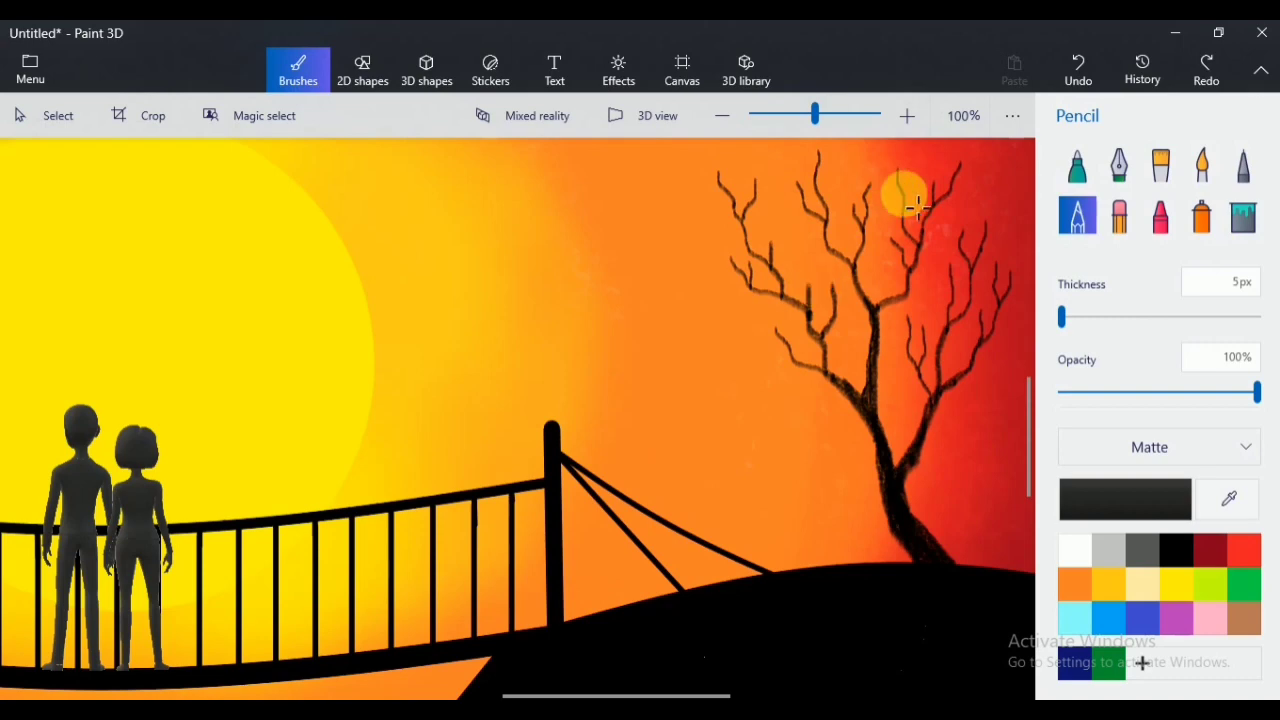
{"action": "left_click_drag", "start_coordinate": [904, 192], "coordinate": [911, 163]}
{"action": "left_click_drag", "start_coordinate": [818, 294], "coordinate": [826, 292]}
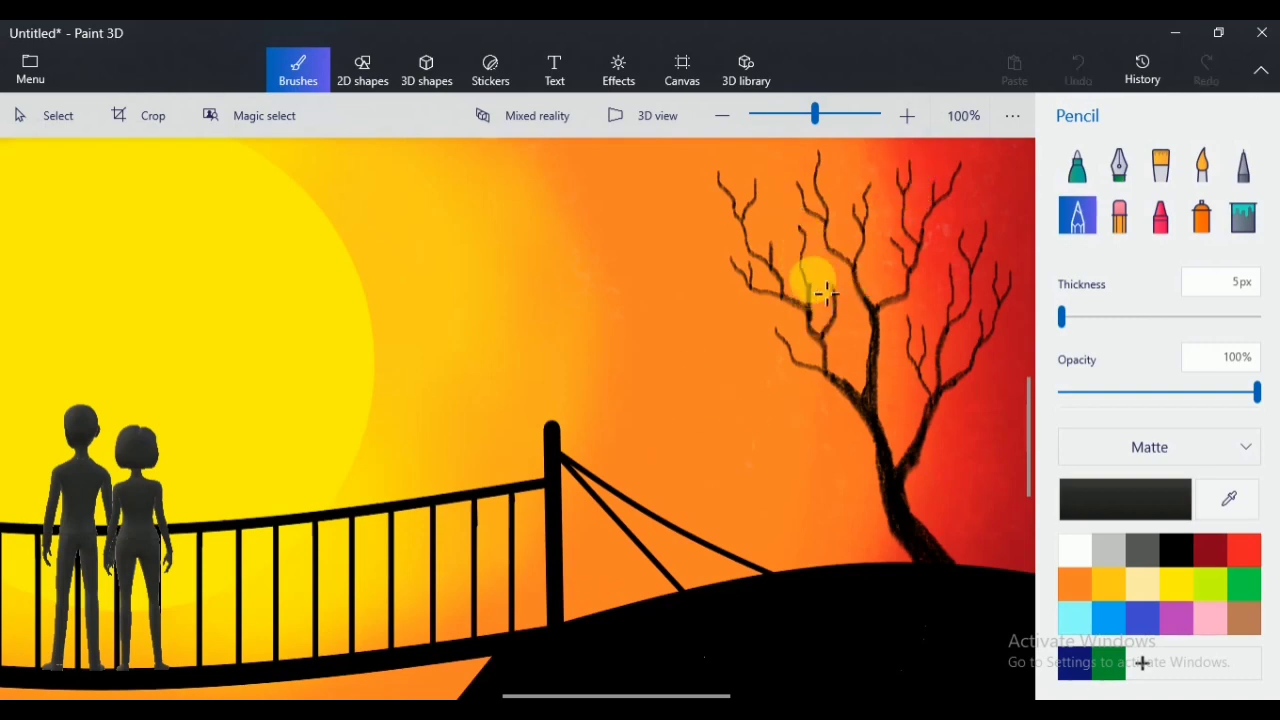
Step: Fill in the trunk around the main fork and add small twigs to the low left branch
{"action": "left_click_drag", "start_coordinate": [898, 460], "coordinate": [890, 453]}
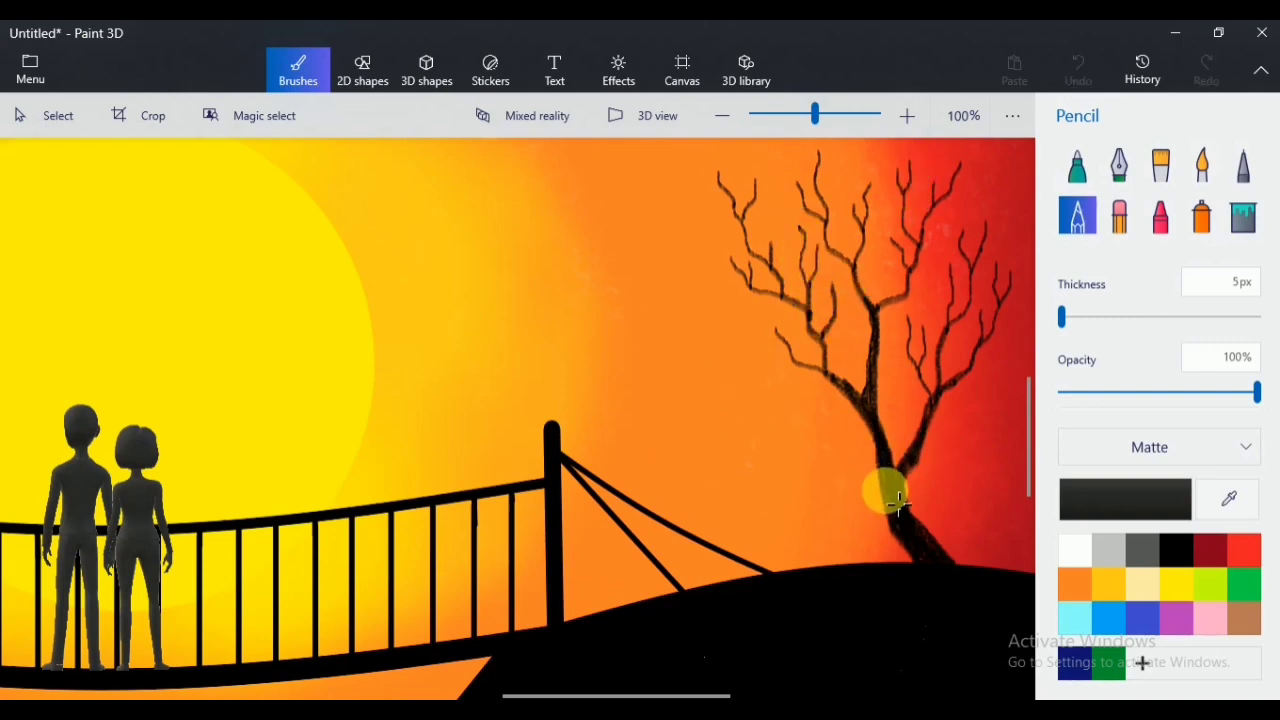
{"action": "left_click_drag", "start_coordinate": [899, 504], "coordinate": [906, 512]}
{"action": "mouse_move", "coordinate": [807, 375]}
{"action": "left_mouse_down"}
{"action": "mouse_move", "coordinate": [815, 339]}
{"action": "mouse_move", "coordinate": [758, 319]}
{"action": "mouse_move", "coordinate": [790, 335]}
{"action": "mouse_move", "coordinate": [789, 320]}
{"action": "left_mouse_up"}
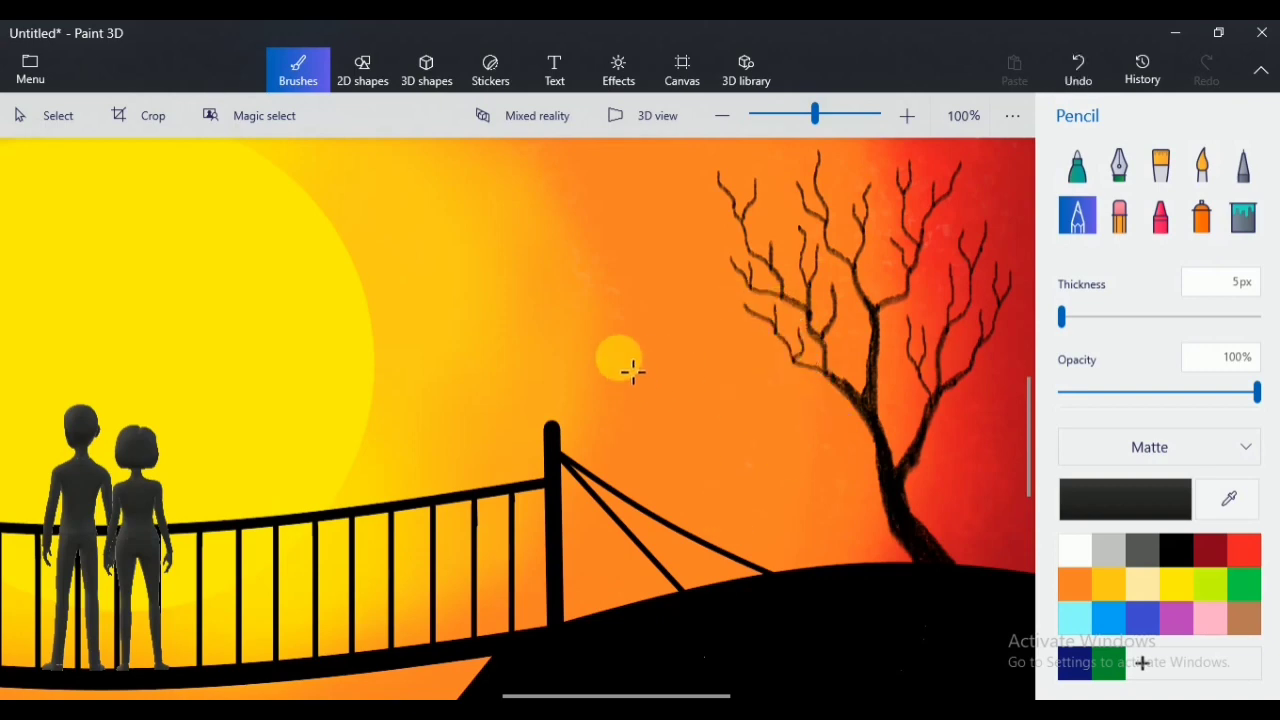
Step: Extend the outer left side of the crown with two more forked 5 px twigs and undo the last extra stroke
{"action": "left_click_drag", "start_coordinate": [689, 430], "coordinate": [580, 497]}
{"action": "left_click_drag", "start_coordinate": [635, 341], "coordinate": [607, 297]}
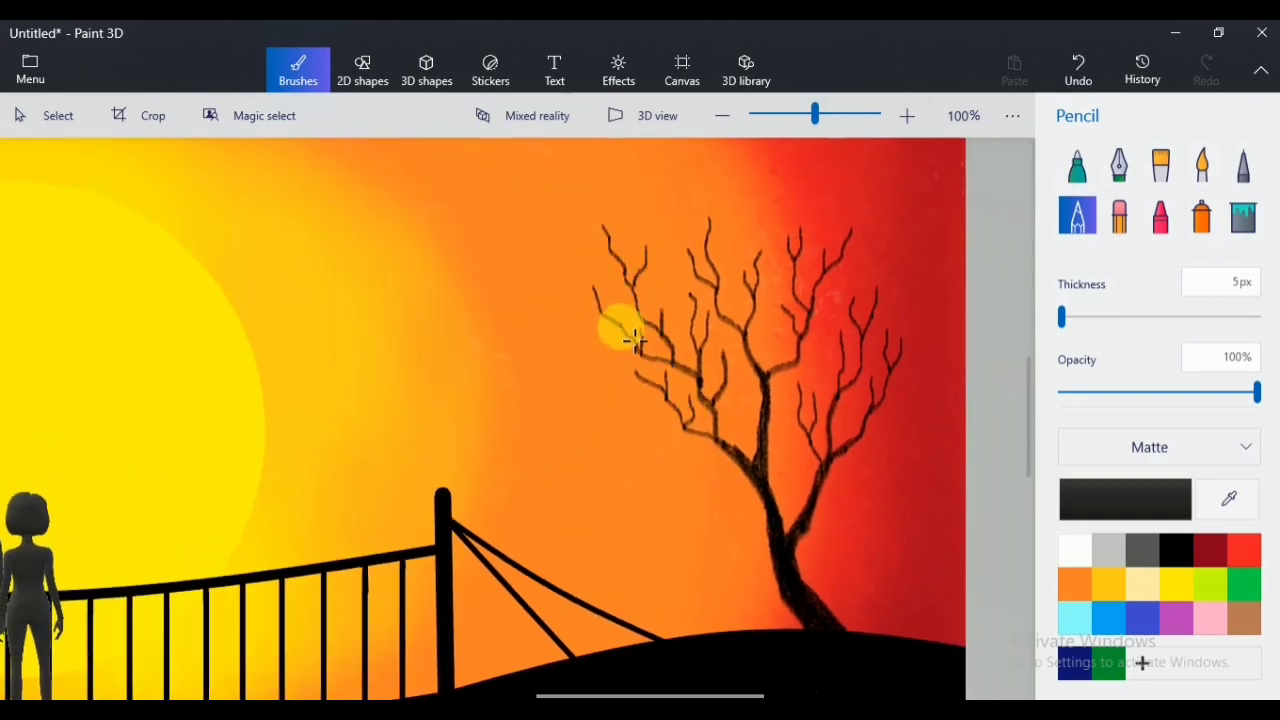
{"action": "left_click_drag", "start_coordinate": [598, 362], "coordinate": [657, 391]}
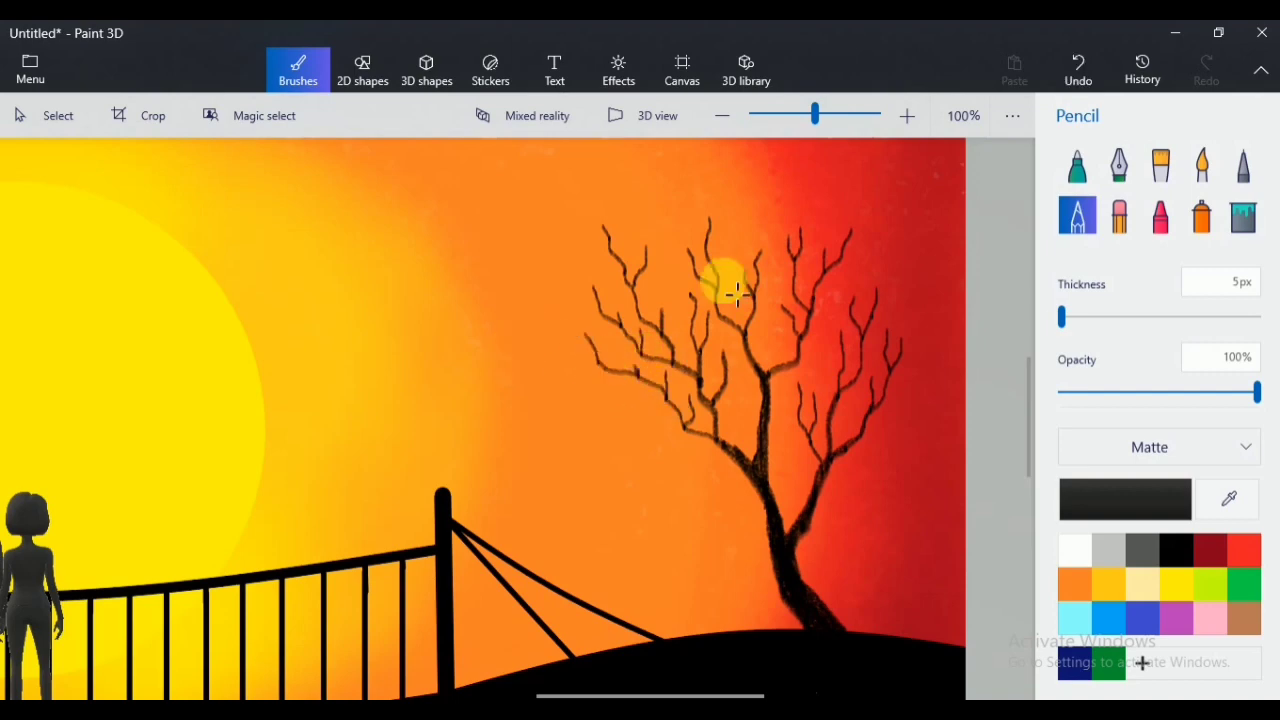
{"action": "key", "text": "ctrl+z"}
{"action": "scroll", "coordinate": [657, 423], "scroll_direction": "down", "scroll_amount": 3}
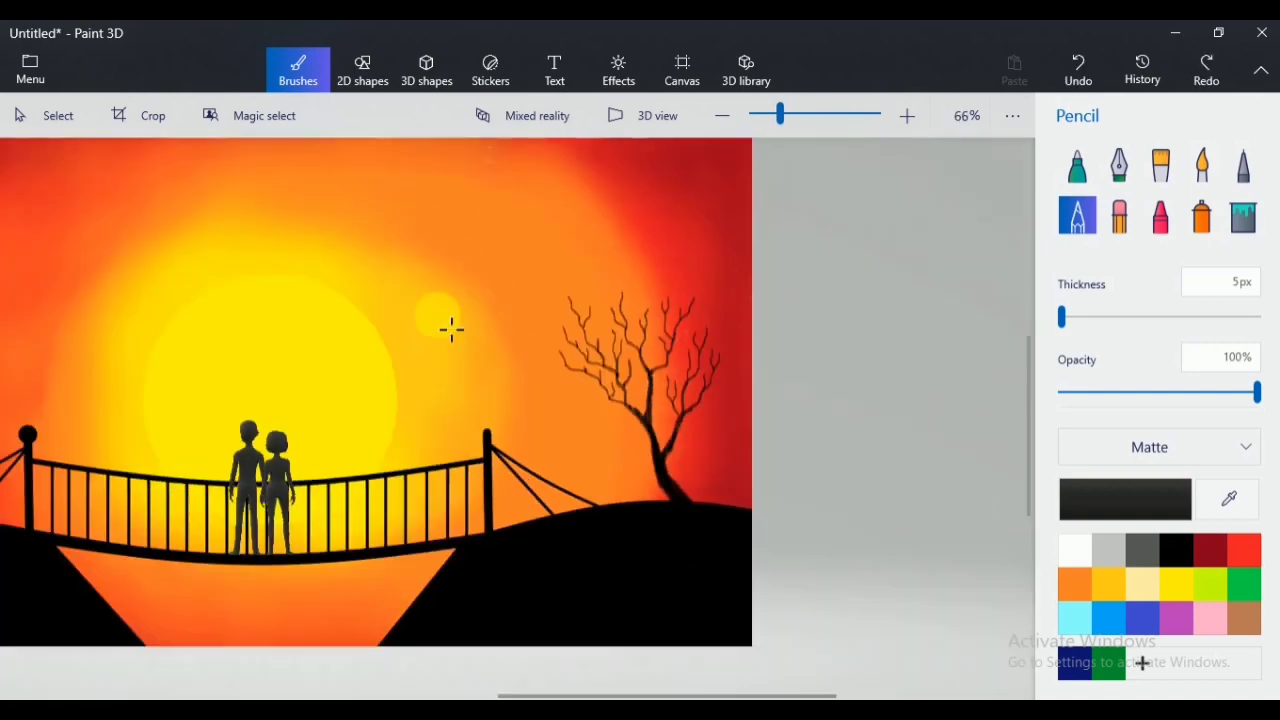
Step: Set the Pencil thickness to 7 px and thicken the tree's lower trunk where it meets the hill
{"action": "left_click_drag", "start_coordinate": [1078, 328], "coordinate": [1140, 317]}
{"action": "left_click", "coordinate": [878, 518]}
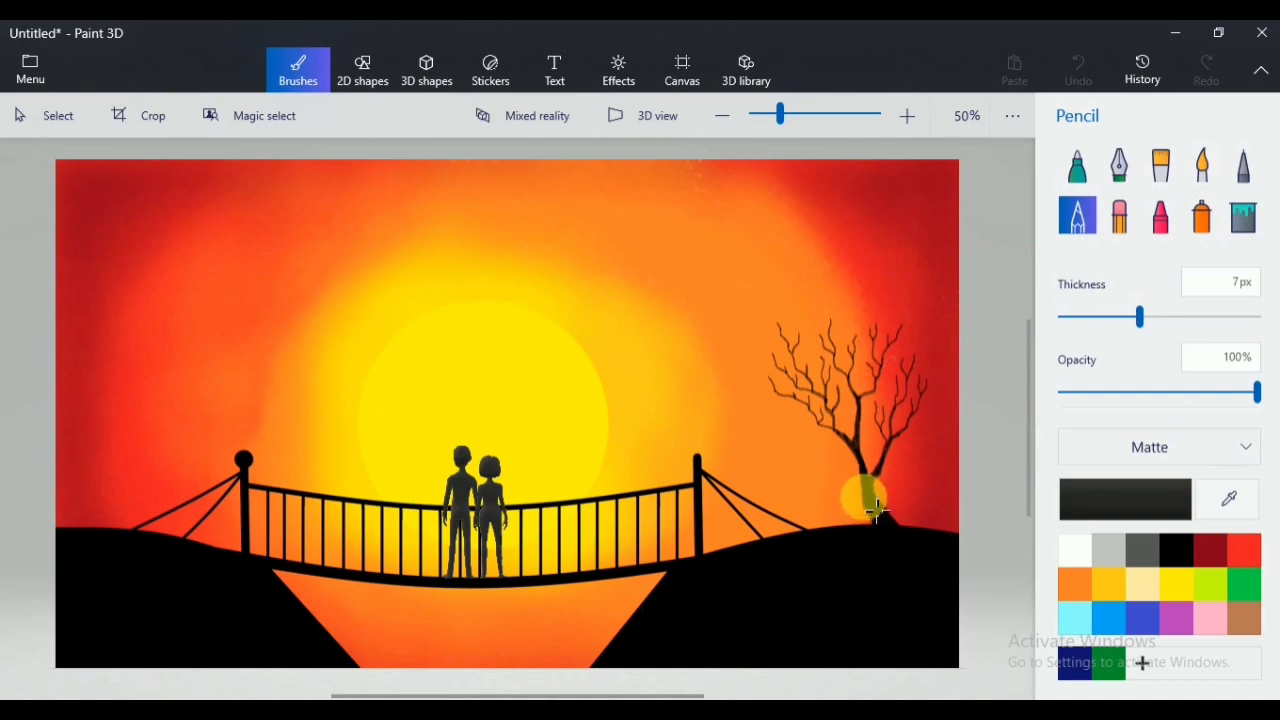
{"action": "left_click_drag", "start_coordinate": [872, 487], "coordinate": [889, 545]}
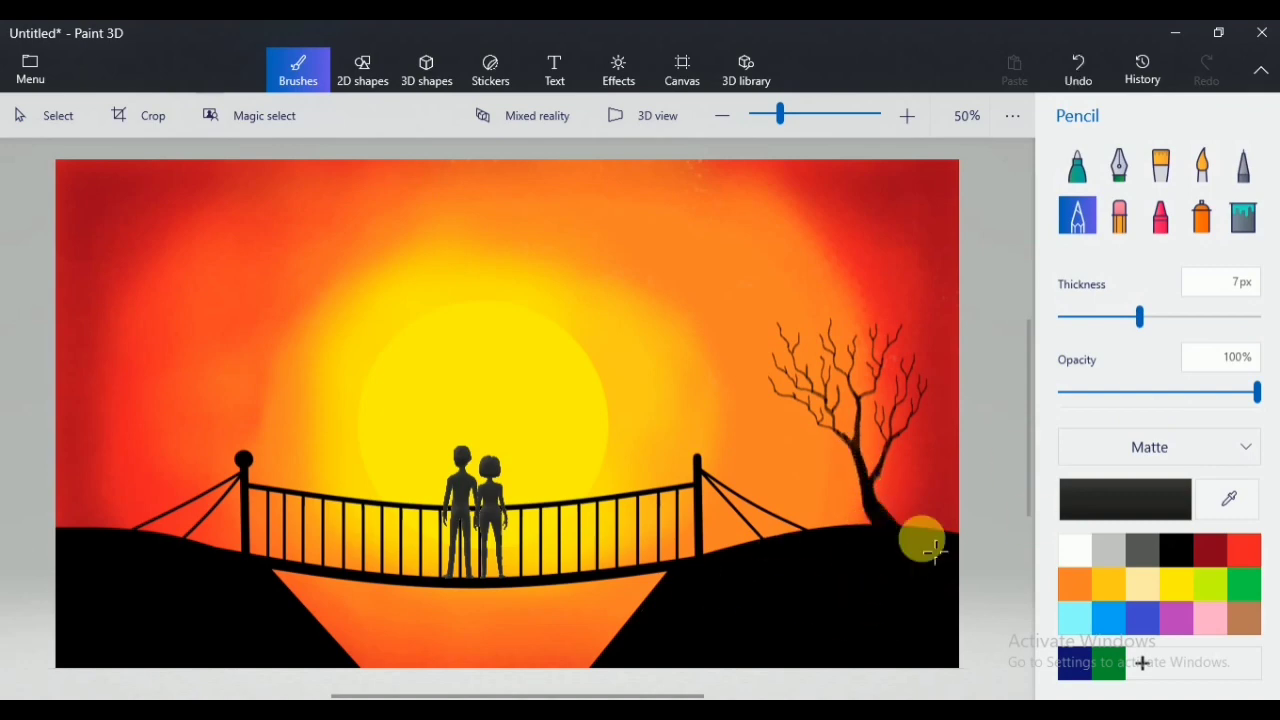
{"action": "left_click", "coordinate": [1167, 223]}
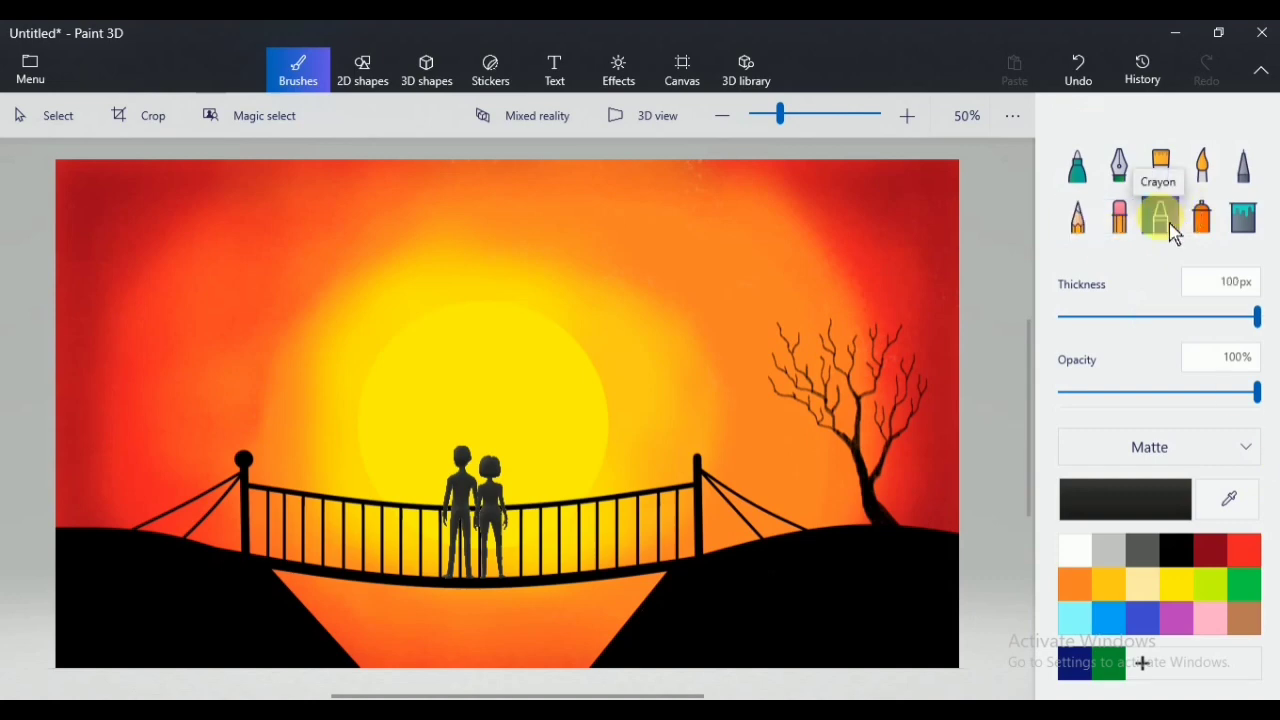
{"action": "left_click", "coordinate": [1064, 204]}
{"action": "scroll", "coordinate": [363, 357], "scroll_direction": "left", "scroll_amount": 1}
Step: Draw two black 6 px three-point curves rising from the left hill and meeting at the tip, outlining a leaning palm trunk
{"action": "left_click", "coordinate": [363, 70]}
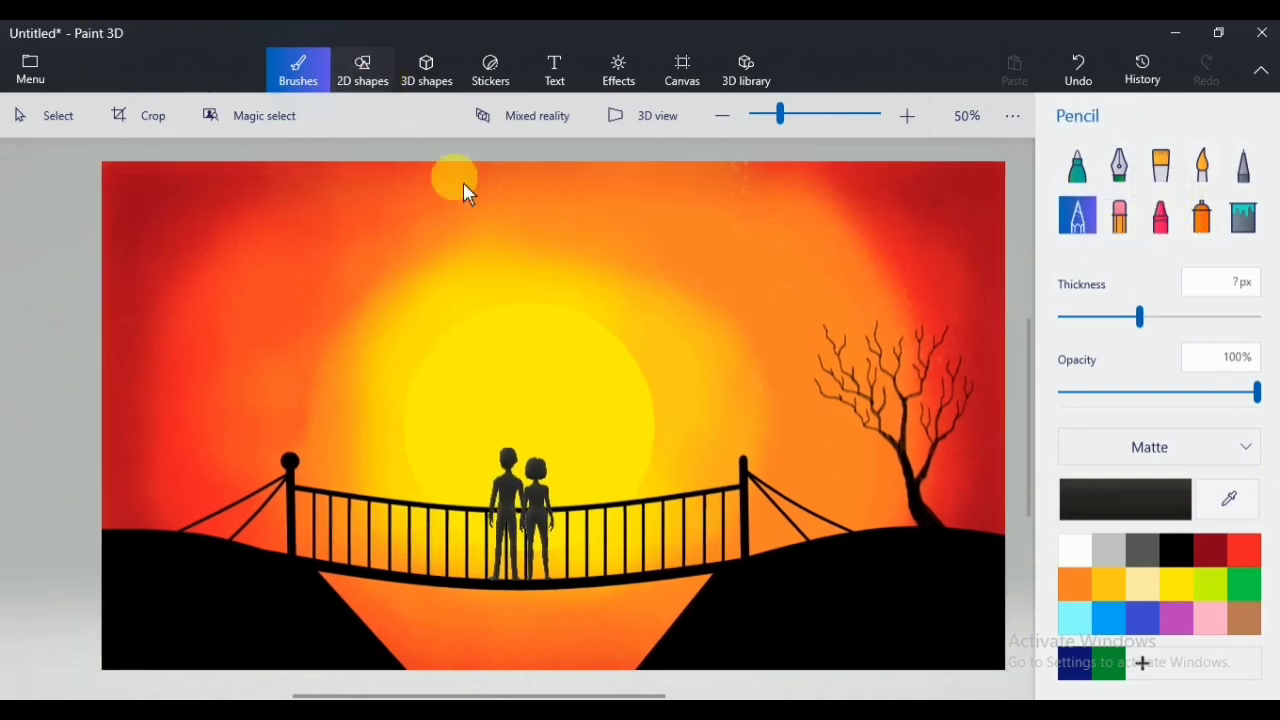
{"action": "left_click", "coordinate": [1120, 190]}
{"action": "mouse_move", "coordinate": [160, 543]}
{"action": "left_mouse_down"}
{"action": "mouse_move", "coordinate": [251, 388]}
{"action": "mouse_move", "coordinate": [194, 457]}
{"action": "mouse_move", "coordinate": [213, 461]}
{"action": "left_mouse_up"}
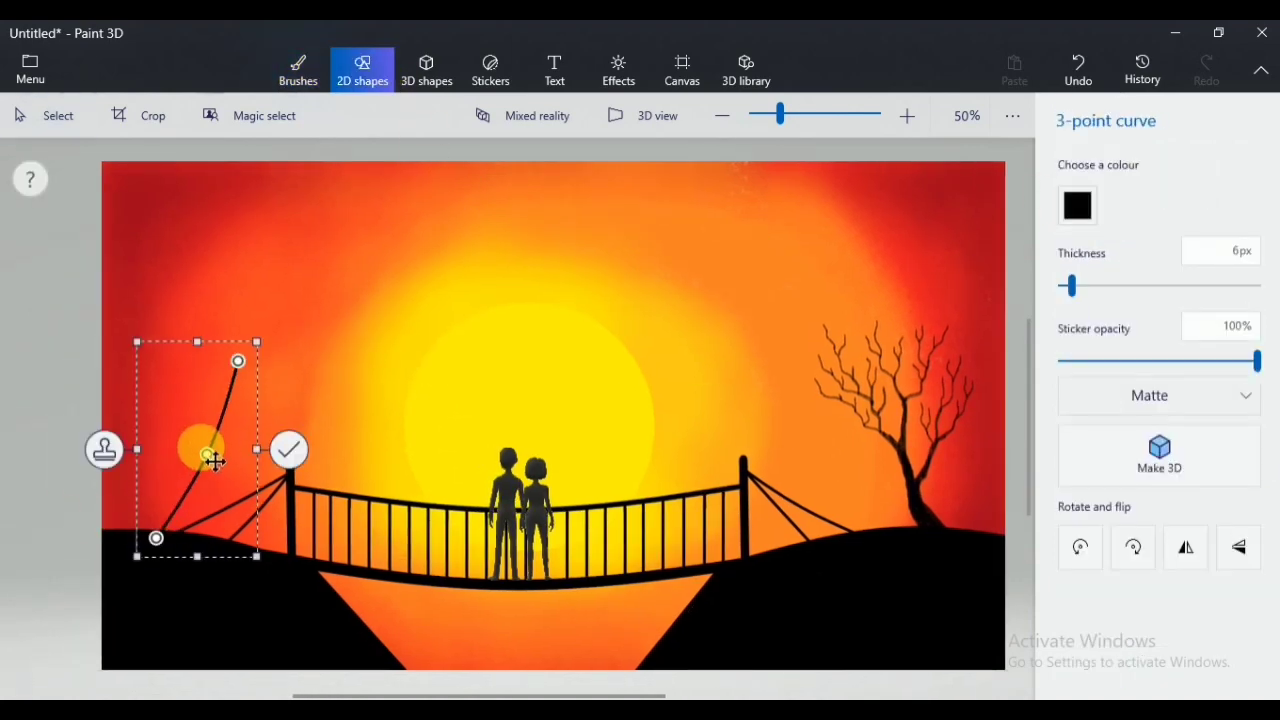
{"action": "left_click", "coordinate": [289, 450]}
{"action": "left_click", "coordinate": [1117, 190]}
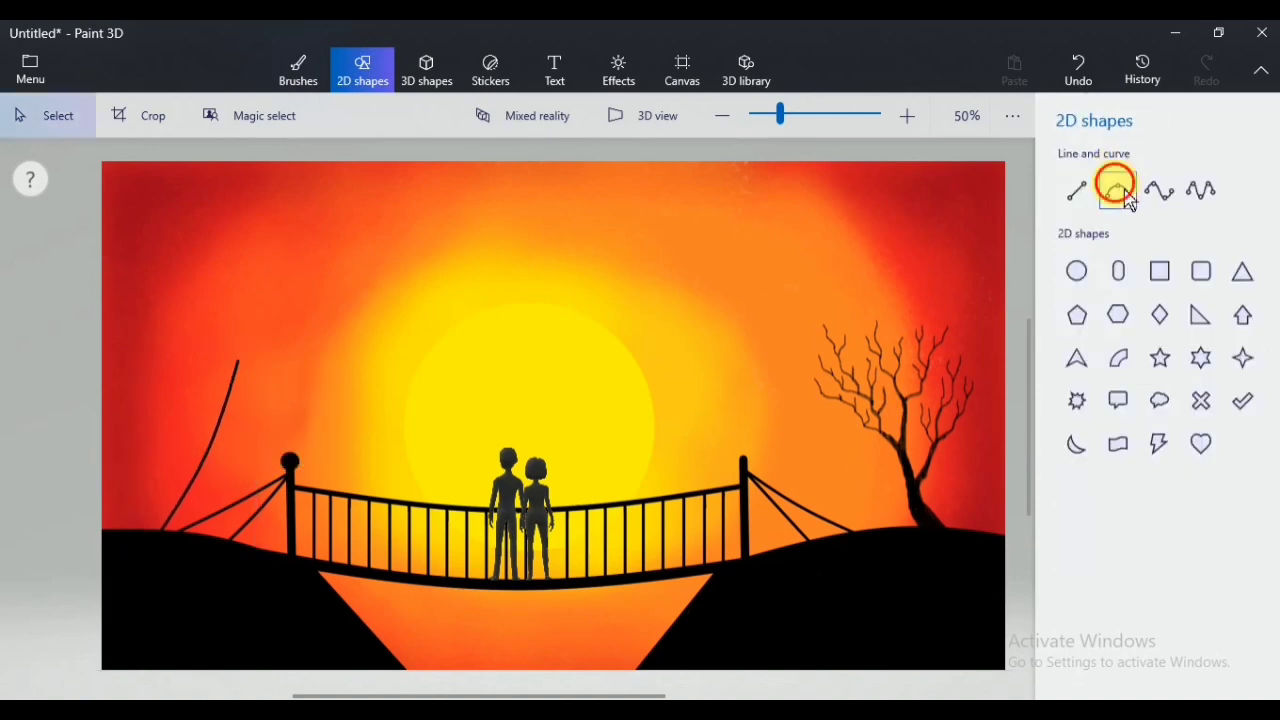
{"action": "left_click_drag", "start_coordinate": [138, 527], "coordinate": [246, 376]}
{"action": "left_click_drag", "start_coordinate": [188, 451], "coordinate": [206, 486]}
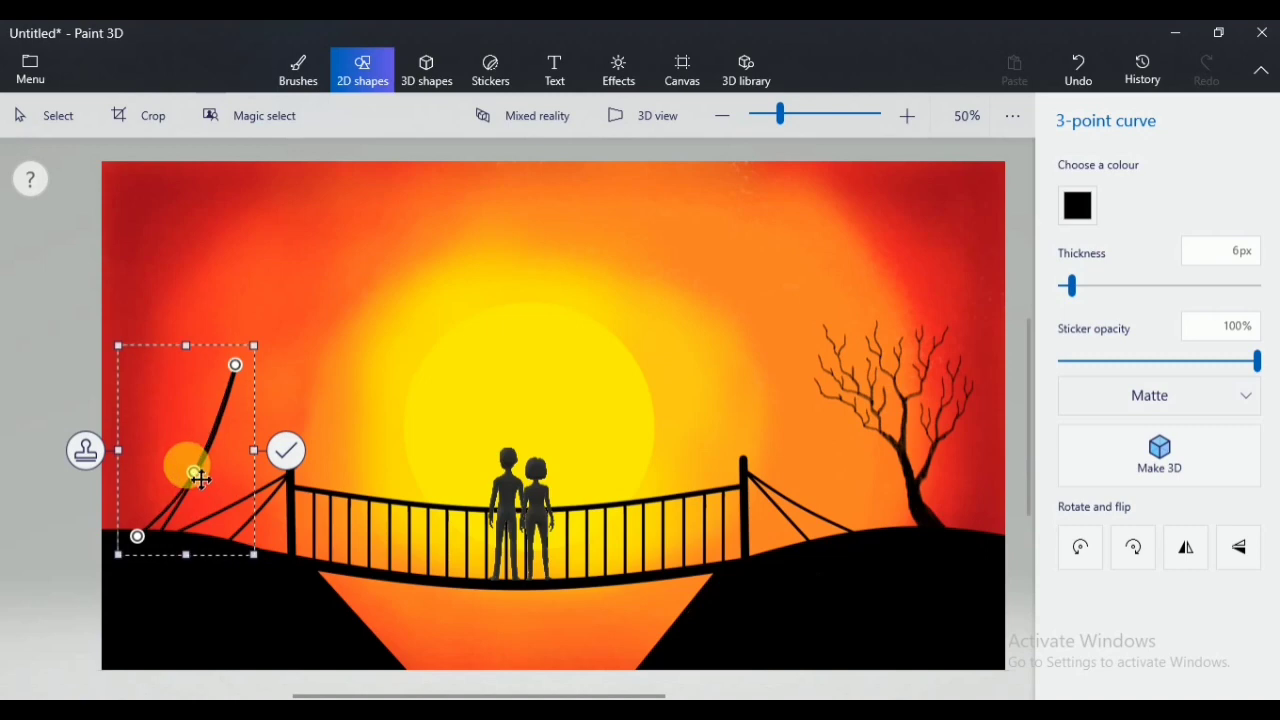
{"action": "left_click", "coordinate": [287, 451]}
Step: Fill the palm trunk outline with black and touch up its upper part with the 2 px Marker
{"action": "left_click", "coordinate": [300, 70]}
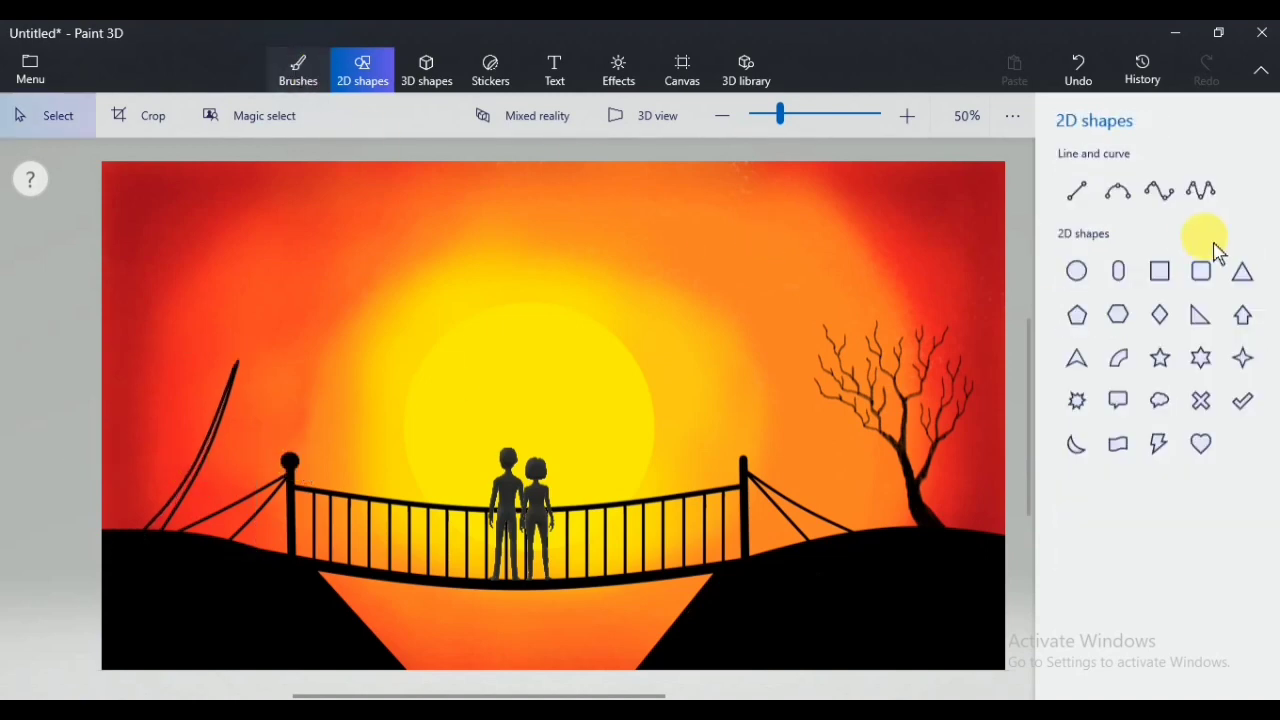
{"action": "left_click", "coordinate": [1241, 222]}
{"action": "scroll", "coordinate": [217, 445], "scroll_direction": "up", "scroll_amount": 2}
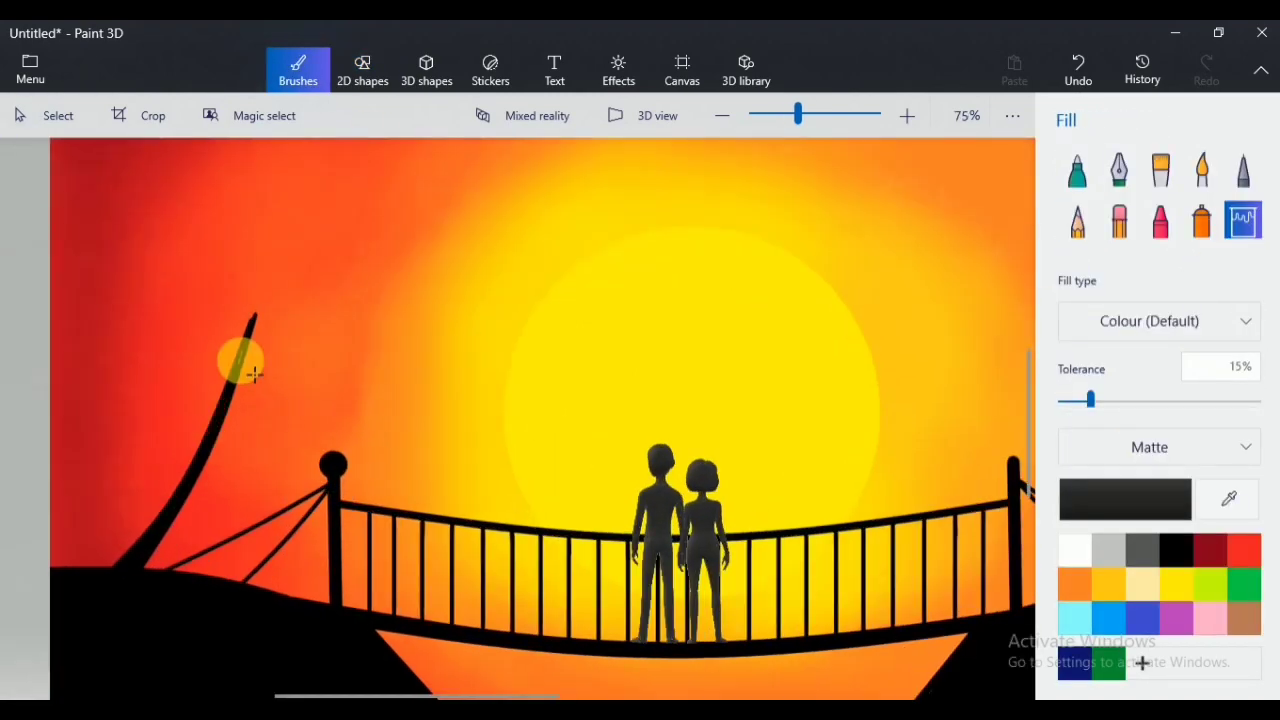
{"action": "left_click", "coordinate": [1079, 176]}
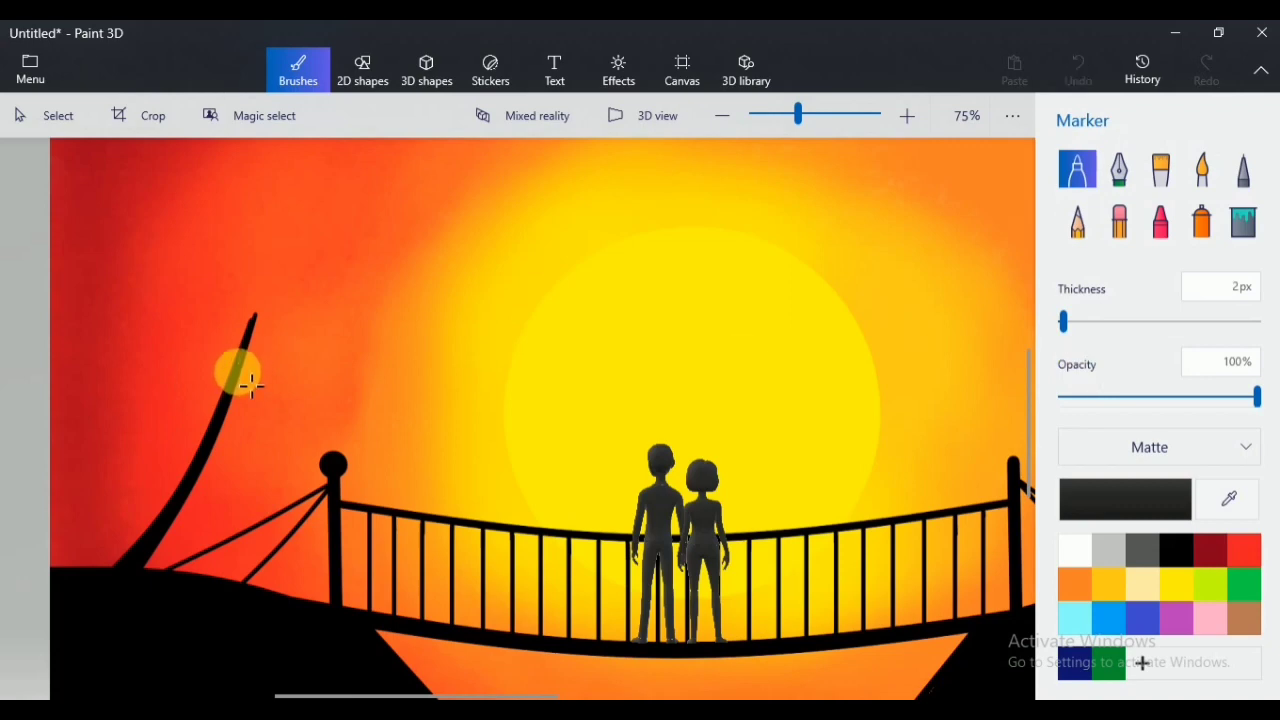
{"action": "left_click", "coordinate": [1077, 222]}
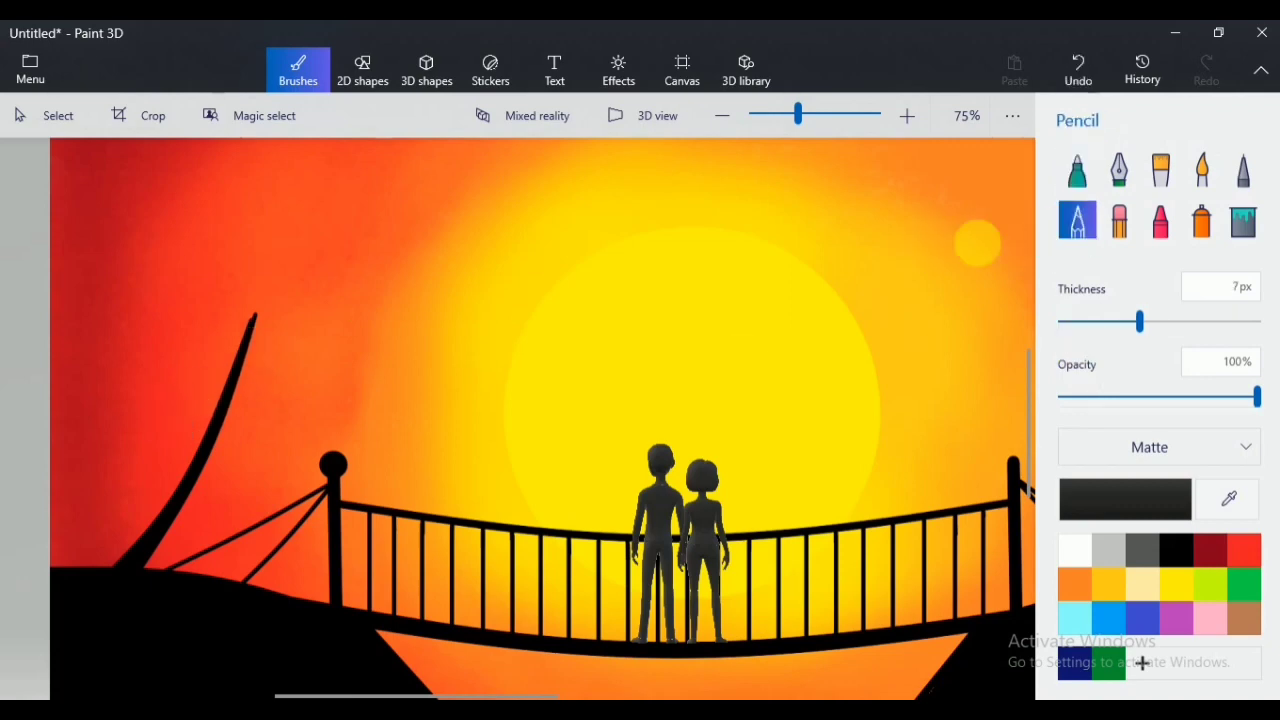
Step: Draw three drooping fronds from the palm trunk's tip with black 2 px three-point curves, two to the right and one to the left
{"action": "left_click", "coordinate": [362, 70]}
{"action": "left_click", "coordinate": [1118, 190]}
{"action": "left_click_drag", "start_coordinate": [256, 316], "coordinate": [280, 404]}
{"action": "left_click", "coordinate": [337, 357]}
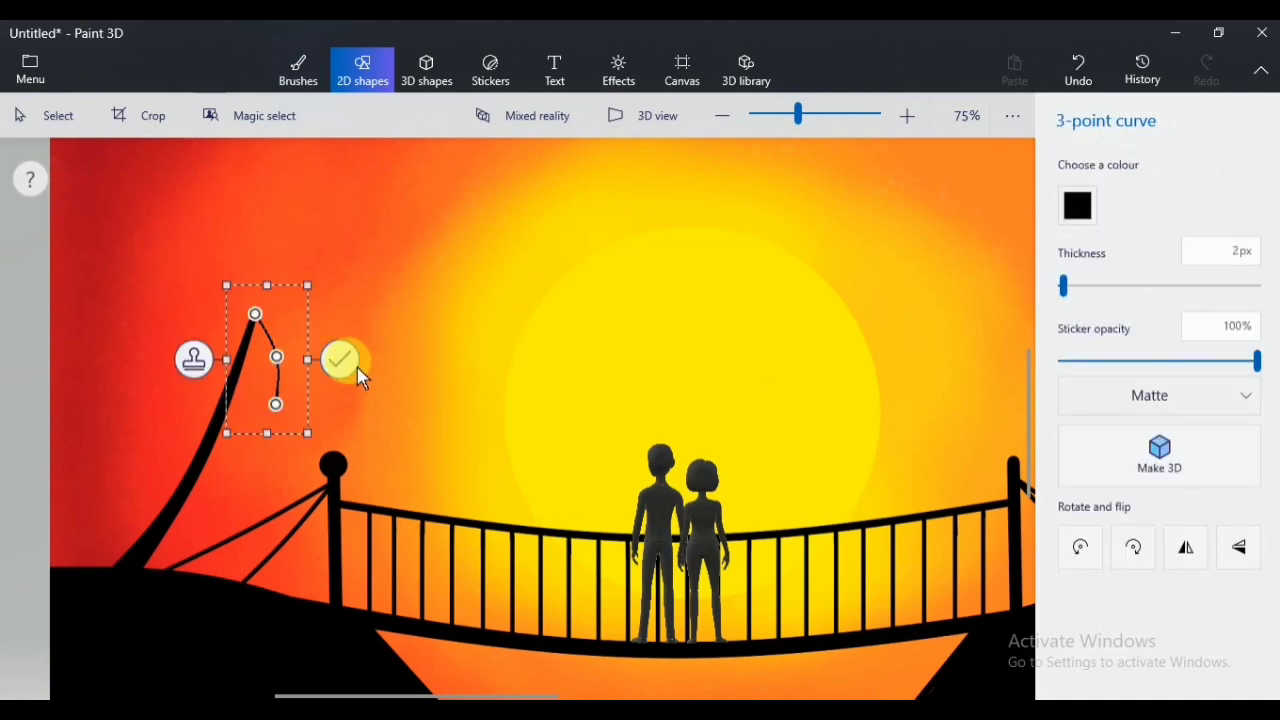
{"action": "left_click", "coordinate": [1072, 235]}
{"action": "left_click", "coordinate": [1118, 190]}
{"action": "left_click_drag", "start_coordinate": [252, 315], "coordinate": [184, 374]}
{"action": "left_click_drag", "start_coordinate": [220, 336], "coordinate": [291, 329]}
{"action": "left_click", "coordinate": [315, 350]}
{"action": "left_click", "coordinate": [1118, 190]}
{"action": "left_click_drag", "start_coordinate": [311, 374], "coordinate": [304, 366]}
{"action": "left_click", "coordinate": [371, 348]}
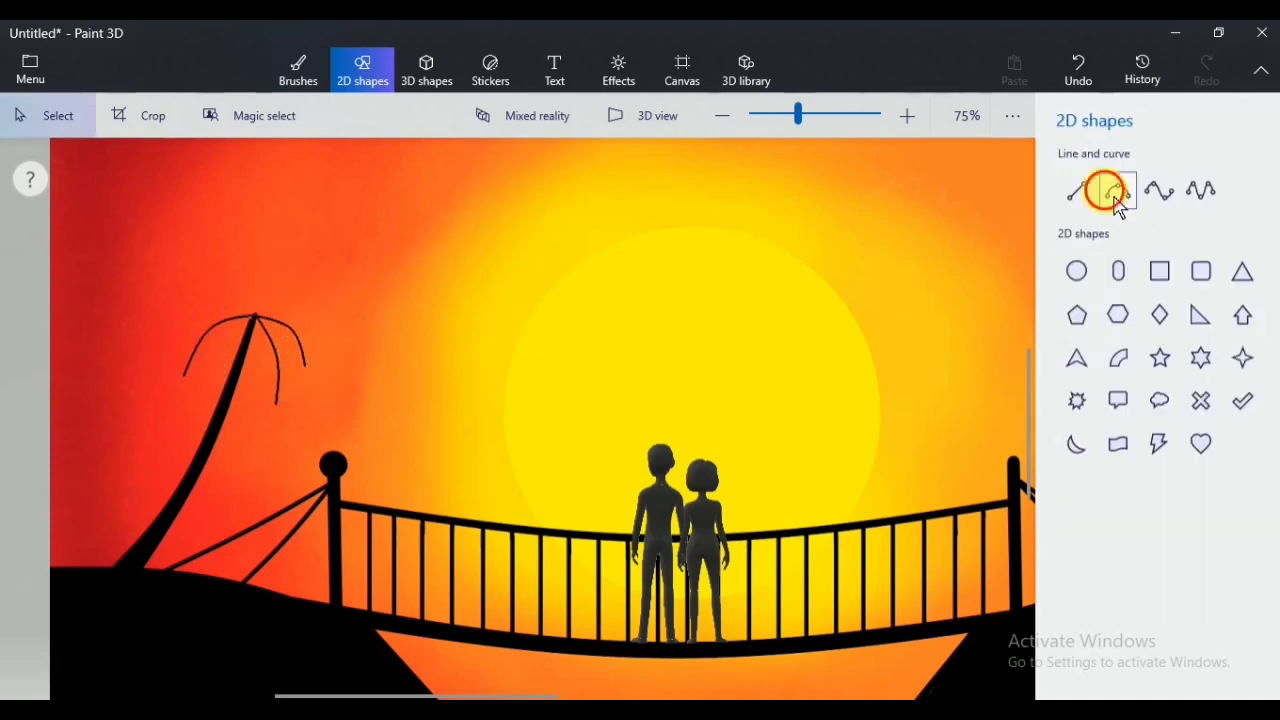
Step: Add three more curved 2 px fronds to the palm: one arching left, one rising to the right and one upright
{"action": "left_click", "coordinate": [1115, 194]}
{"action": "mouse_move", "coordinate": [254, 316]}
{"action": "left_mouse_down"}
{"action": "mouse_move", "coordinate": [191, 280]}
{"action": "mouse_move", "coordinate": [226, 294]}
{"action": "left_mouse_up"}
{"action": "mouse_move", "coordinate": [191, 281]}
{"action": "left_mouse_down"}
{"action": "mouse_move", "coordinate": [228, 305]}
{"action": "mouse_move", "coordinate": [186, 323]}
{"action": "mouse_move", "coordinate": [228, 310]}
{"action": "left_mouse_up"}
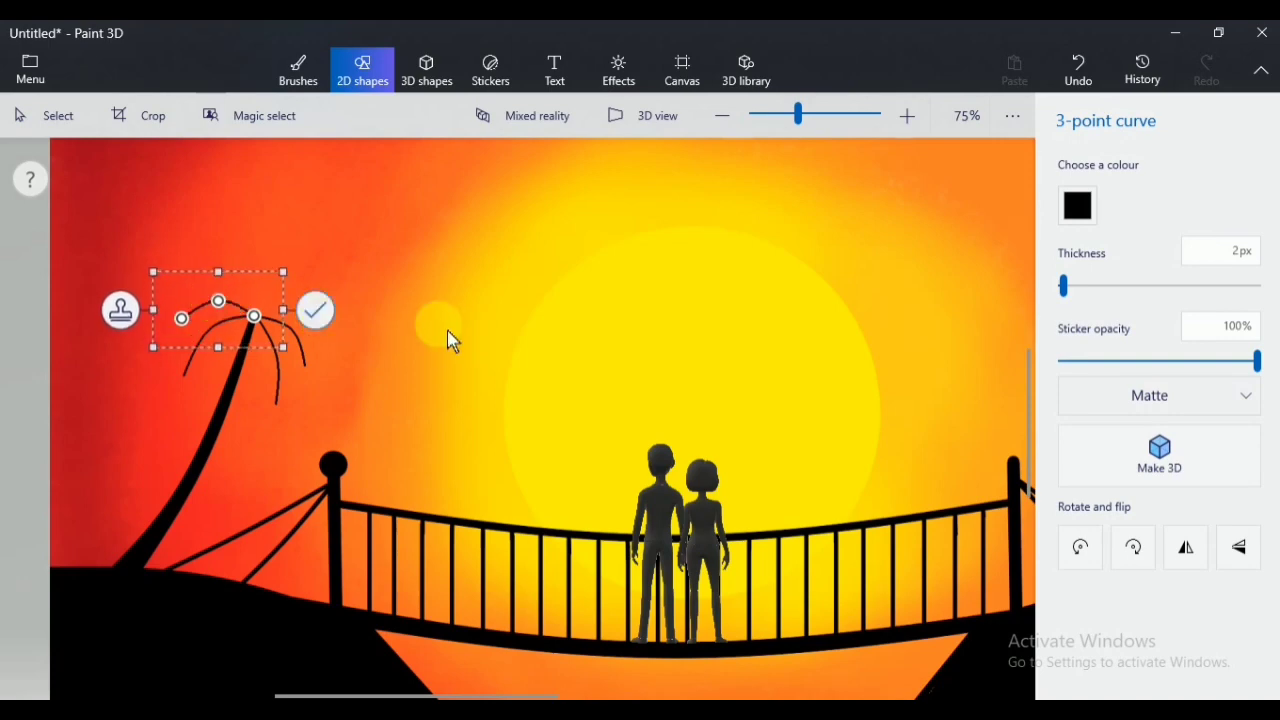
{"action": "left_click", "coordinate": [457, 317]}
{"action": "left_click", "coordinate": [1118, 192]}
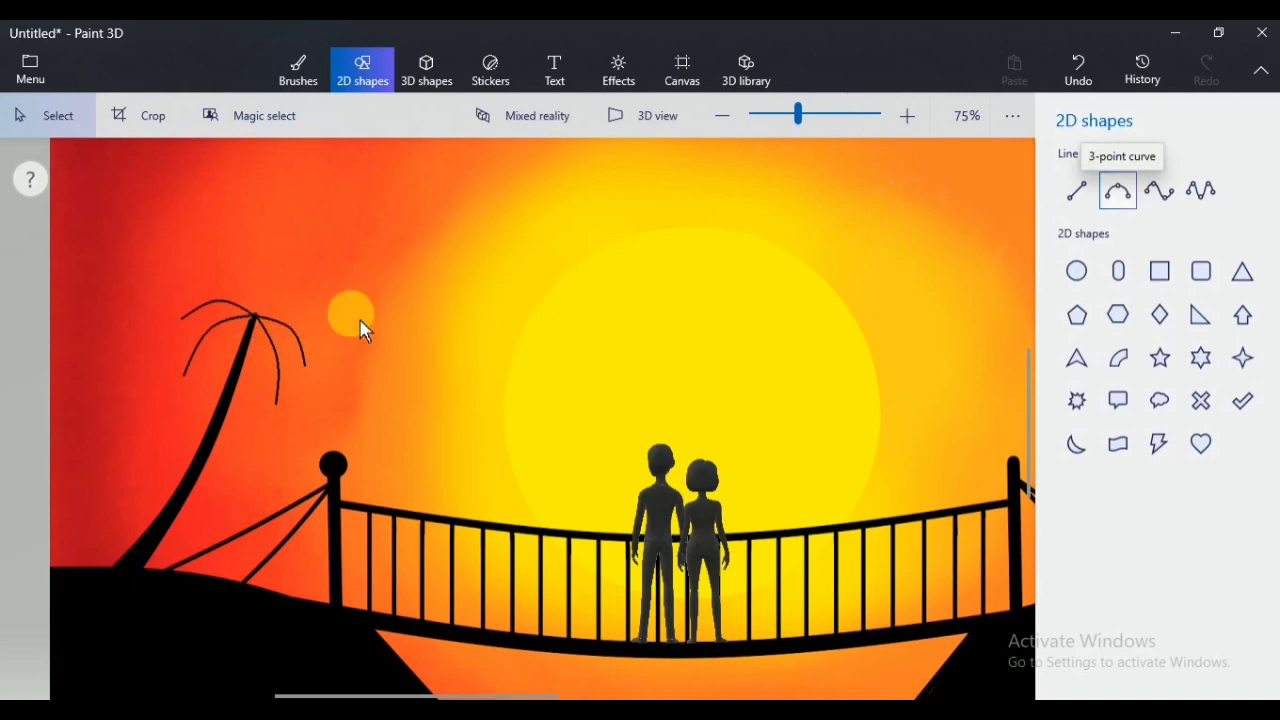
{"action": "mouse_move", "coordinate": [270, 367]}
{"action": "left_mouse_down"}
{"action": "mouse_move", "coordinate": [277, 351]}
{"action": "mouse_move", "coordinate": [329, 337]}
{"action": "mouse_move", "coordinate": [267, 362]}
{"action": "mouse_move", "coordinate": [258, 309]}
{"action": "mouse_move", "coordinate": [279, 343]}
{"action": "mouse_move", "coordinate": [247, 317]}
{"action": "mouse_move", "coordinate": [266, 342]}
{"action": "left_mouse_up"}
{"action": "left_click", "coordinate": [399, 362]}
{"action": "left_click", "coordinate": [1118, 190]}
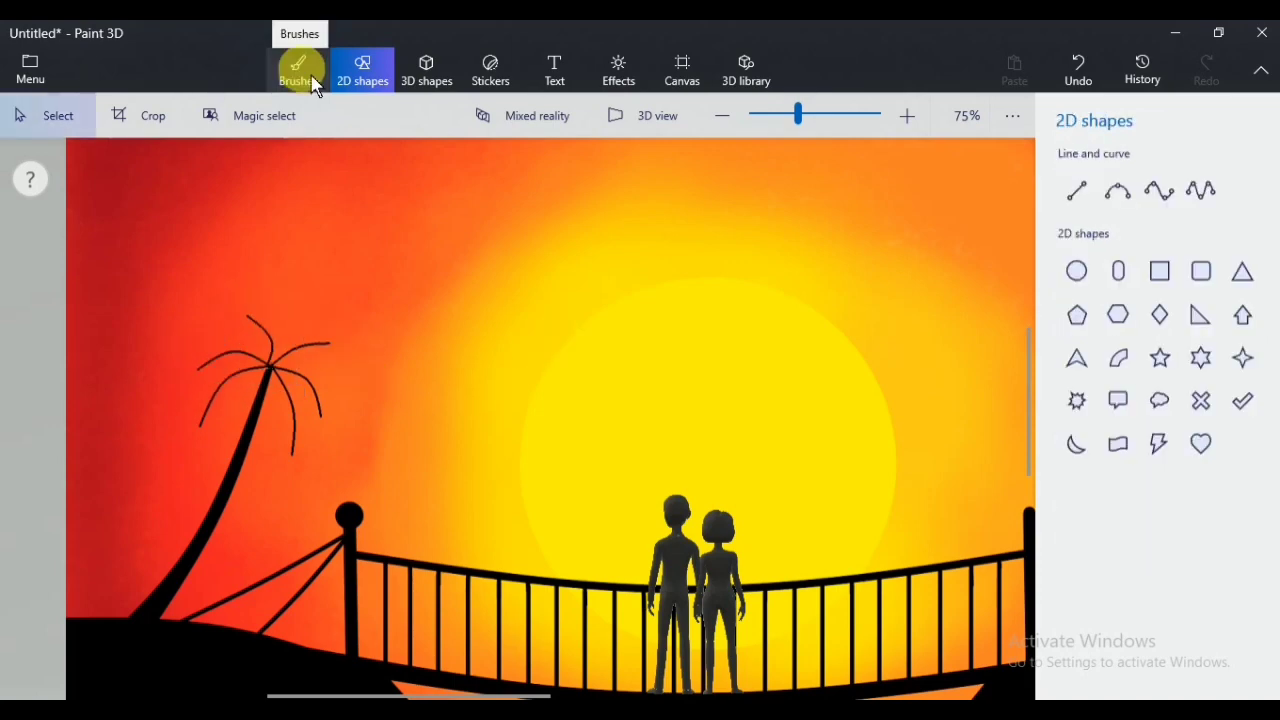
Step: Undo the upright frond and redraw it slightly taller as a 2 px three-point curve bending left at its tip
{"action": "key", "text": "ctrl+z"}
{"action": "mouse_move", "coordinate": [260, 316]}
{"action": "left_mouse_down"}
{"action": "mouse_move", "coordinate": [271, 323]}
{"action": "mouse_move", "coordinate": [252, 308]}
{"action": "left_mouse_up"}
{"action": "left_click_drag", "start_coordinate": [265, 341], "coordinate": [277, 346]}
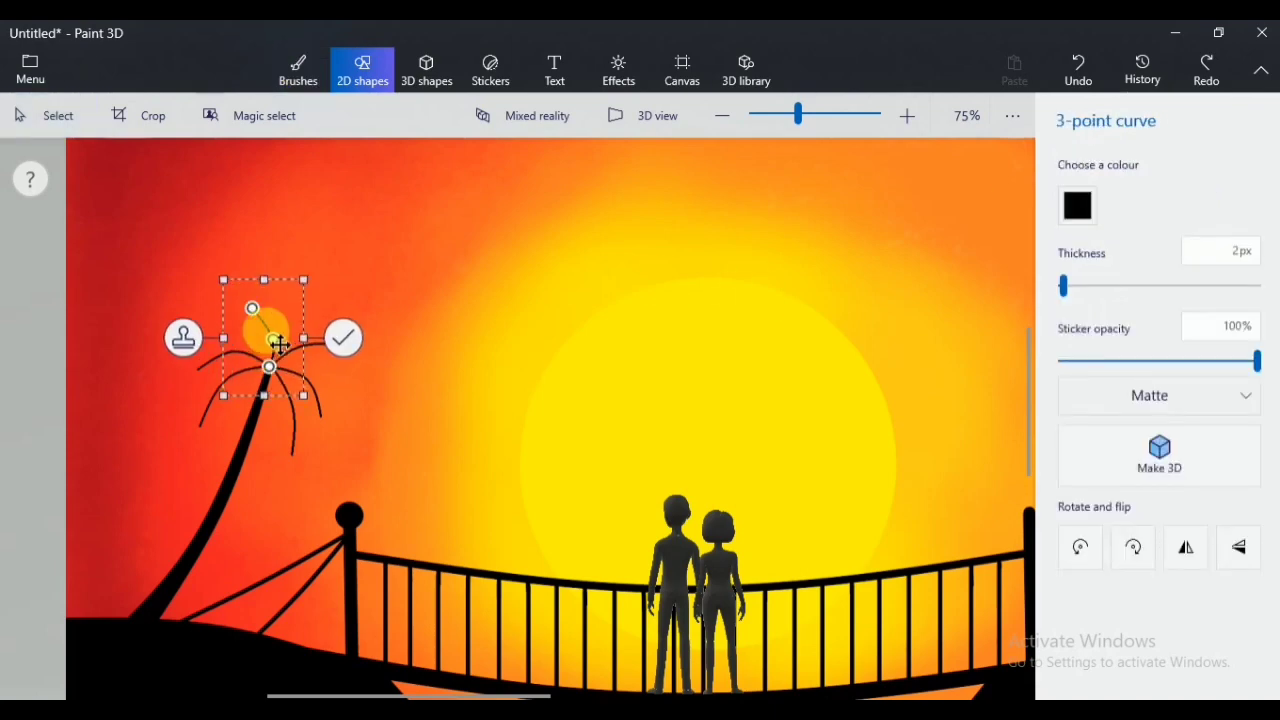
{"action": "left_click", "coordinate": [343, 338]}
Step: Thicken the palm fronds with the Pencil, using 10 px for the left and drooping ones and 7 px for the upright one
{"action": "left_click", "coordinate": [298, 70]}
{"action": "left_click_drag", "start_coordinate": [1140, 321], "coordinate": [1258, 321]}
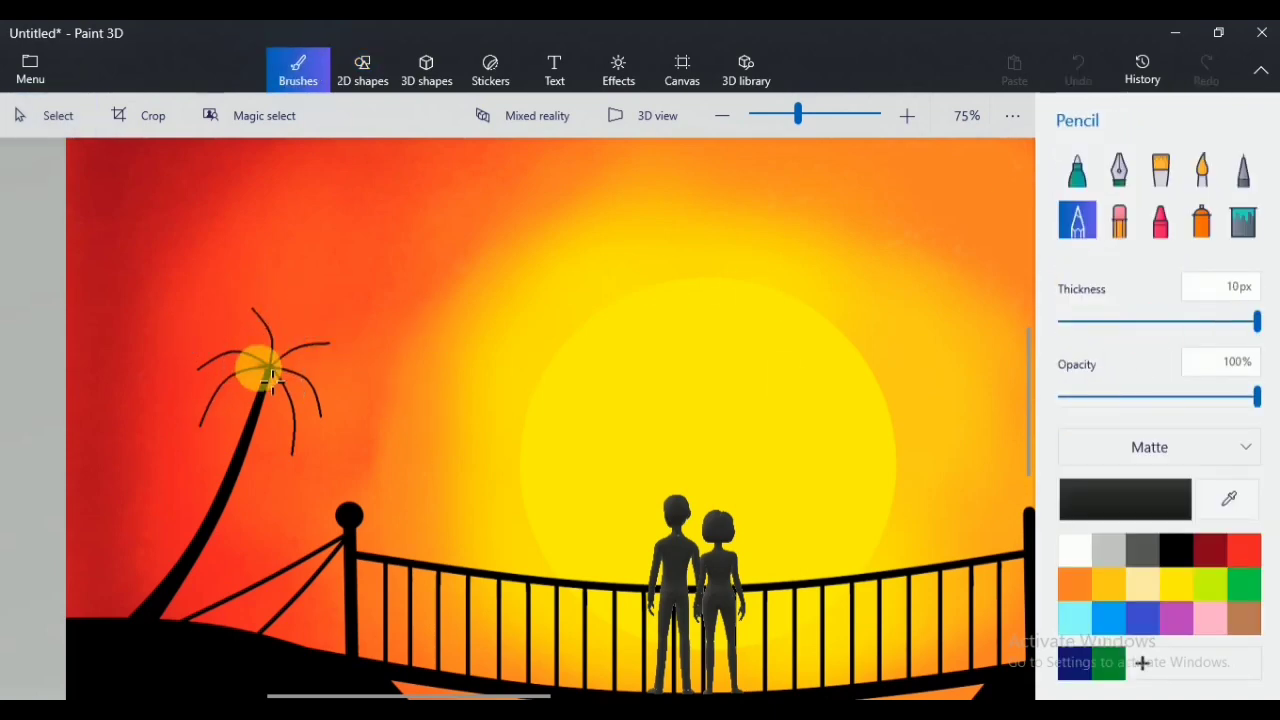
{"action": "left_click_drag", "start_coordinate": [260, 367], "coordinate": [207, 420]}
{"action": "left_click_drag", "start_coordinate": [274, 371], "coordinate": [286, 414]}
{"action": "scroll", "coordinate": [285, 500], "scroll_direction": "up", "scroll_amount": 1}
{"action": "left_click_drag", "start_coordinate": [252, 316], "coordinate": [198, 313]}
{"action": "left_click_drag", "start_coordinate": [1257, 321], "coordinate": [1140, 321]}
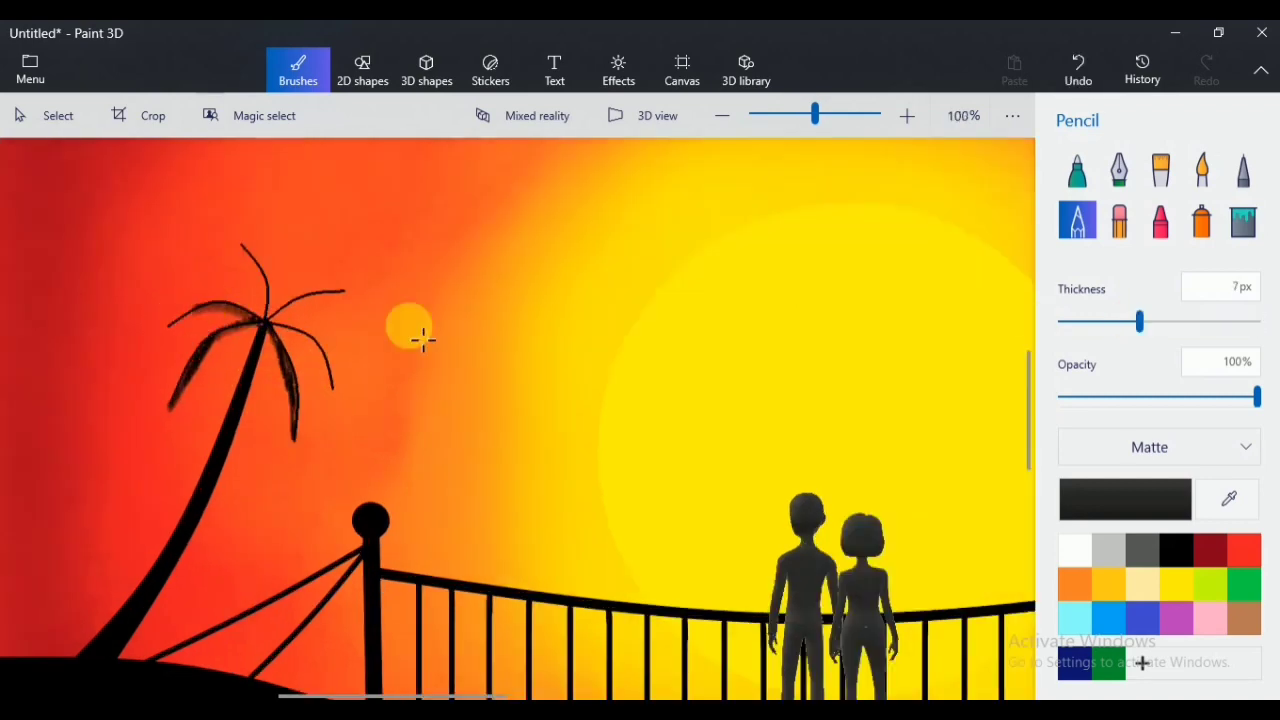
{"action": "mouse_move", "coordinate": [240, 311]}
{"action": "left_mouse_down"}
{"action": "mouse_move", "coordinate": [163, 331]}
{"action": "mouse_move", "coordinate": [347, 292]}
{"action": "mouse_move", "coordinate": [324, 356]}
{"action": "mouse_move", "coordinate": [334, 390]}
{"action": "mouse_move", "coordinate": [240, 244]}
{"action": "mouse_move", "coordinate": [267, 311]}
{"action": "mouse_move", "coordinate": [240, 244]}
{"action": "left_mouse_up"}
Step: Feather the edges of all the palm fronds with short 5 px Pencil strokes, finishing with softer strokes at 39% opacity
{"action": "left_click_drag", "start_coordinate": [1140, 322], "coordinate": [1082, 328]}
{"action": "mouse_move", "coordinate": [173, 414]}
{"action": "left_mouse_down"}
{"action": "mouse_move", "coordinate": [227, 362]}
{"action": "mouse_move", "coordinate": [186, 419]}
{"action": "mouse_move", "coordinate": [175, 352]}
{"action": "left_mouse_up"}
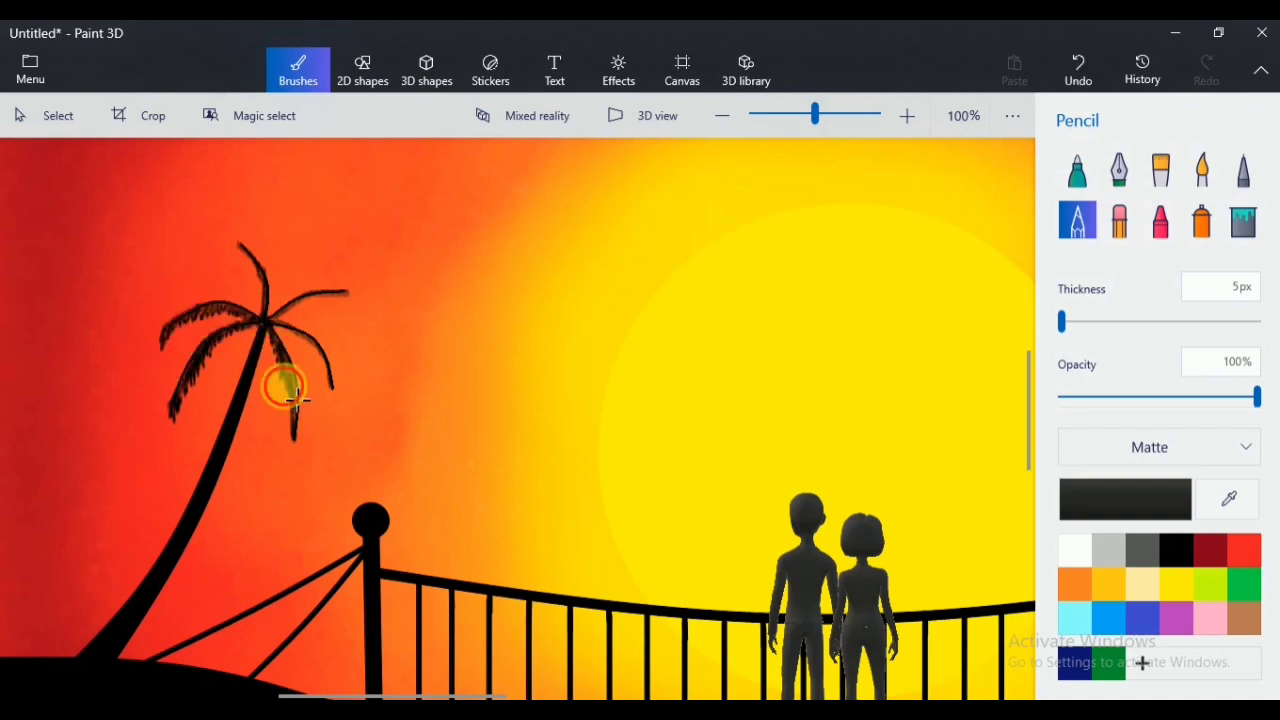
{"action": "mouse_move", "coordinate": [302, 438]}
{"action": "left_mouse_down"}
{"action": "mouse_move", "coordinate": [300, 345]}
{"action": "mouse_move", "coordinate": [329, 384]}
{"action": "left_mouse_up"}
{"action": "left_click_drag", "start_coordinate": [240, 246], "coordinate": [233, 243]}
{"action": "mouse_move", "coordinate": [270, 284]}
{"action": "left_mouse_down"}
{"action": "mouse_move", "coordinate": [257, 276]}
{"action": "mouse_move", "coordinate": [293, 332]}
{"action": "mouse_move", "coordinate": [352, 296]}
{"action": "left_mouse_up"}
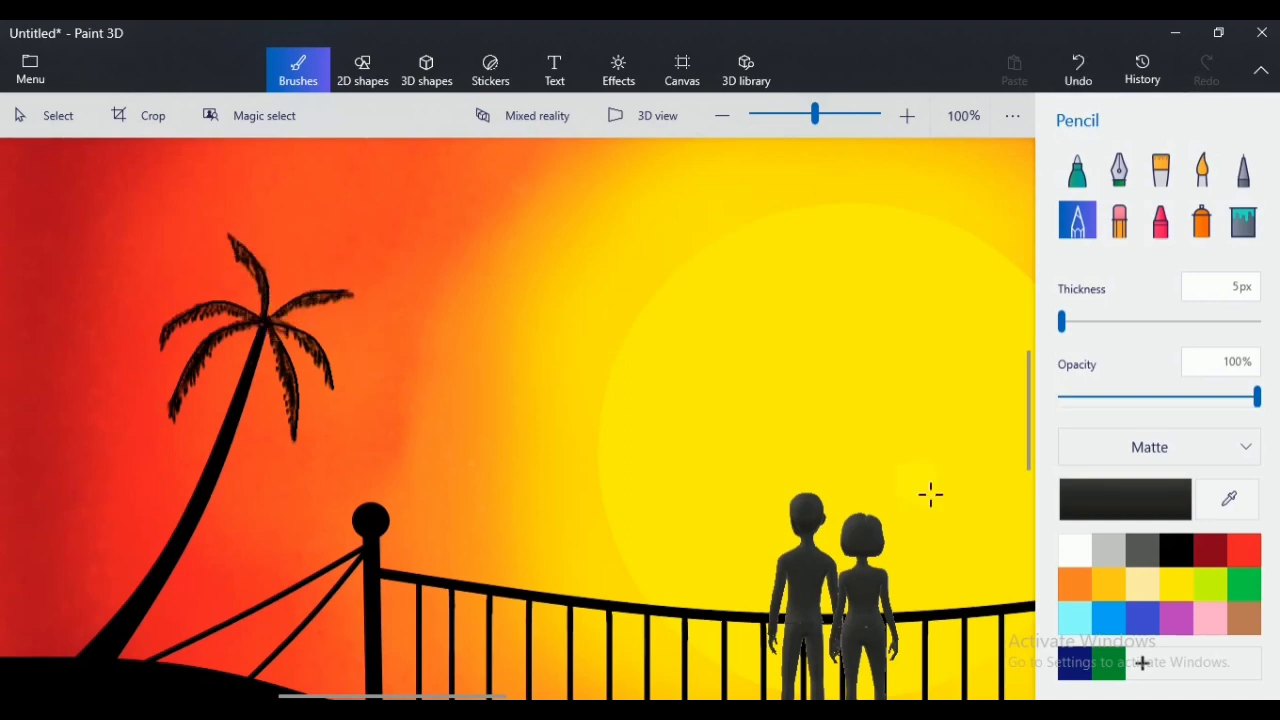
{"action": "mouse_move", "coordinate": [200, 404]}
{"action": "left_mouse_down"}
{"action": "mouse_move", "coordinate": [244, 351]}
{"action": "mouse_move", "coordinate": [182, 445]}
{"action": "mouse_move", "coordinate": [205, 409]}
{"action": "mouse_move", "coordinate": [172, 366]}
{"action": "mouse_move", "coordinate": [227, 347]}
{"action": "mouse_move", "coordinate": [213, 334]}
{"action": "mouse_move", "coordinate": [250, 327]}
{"action": "mouse_move", "coordinate": [185, 344]}
{"action": "mouse_move", "coordinate": [249, 343]}
{"action": "mouse_move", "coordinate": [284, 364]}
{"action": "mouse_move", "coordinate": [304, 450]}
{"action": "mouse_move", "coordinate": [258, 264]}
{"action": "mouse_move", "coordinate": [243, 254]}
{"action": "mouse_move", "coordinate": [273, 330]}
{"action": "mouse_move", "coordinate": [341, 323]}
{"action": "left_mouse_up"}
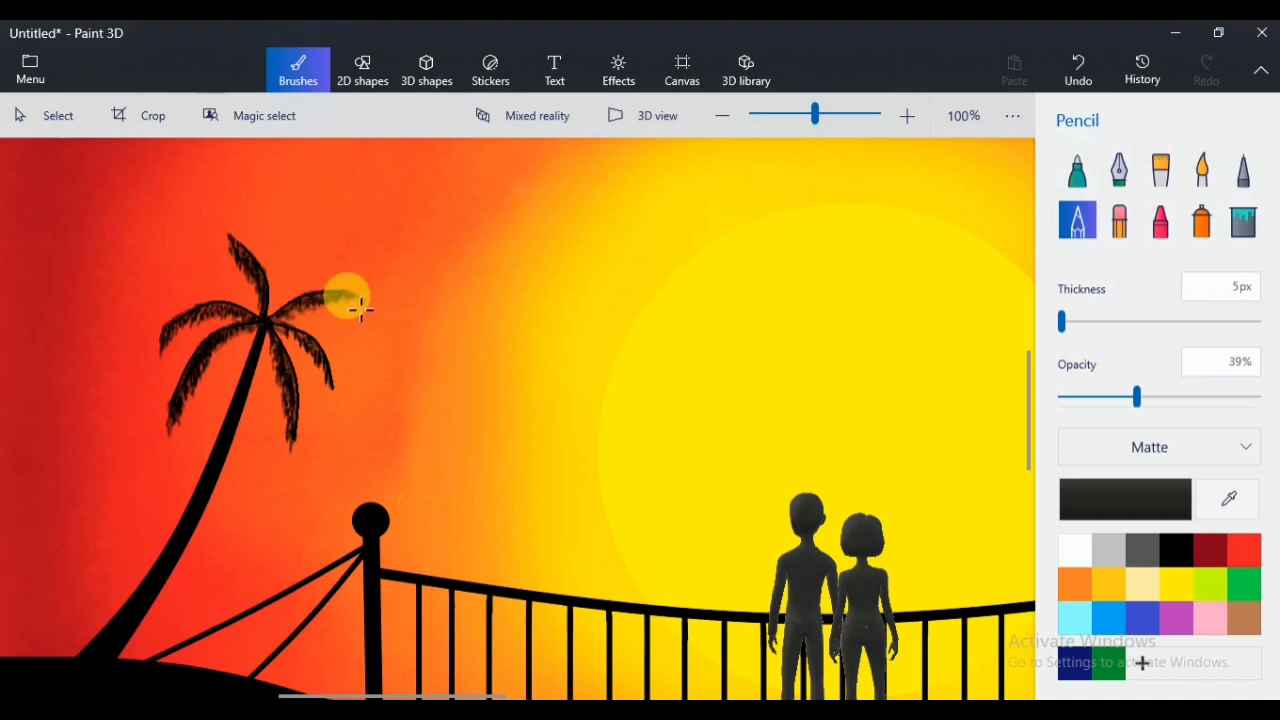
Step: Add two more 2 px three-point curve fronds to the palm's crown, one to the upper right and one to the upper left
{"action": "left_click", "coordinate": [362, 70]}
{"action": "left_click_drag", "start_coordinate": [262, 314], "coordinate": [334, 258]}
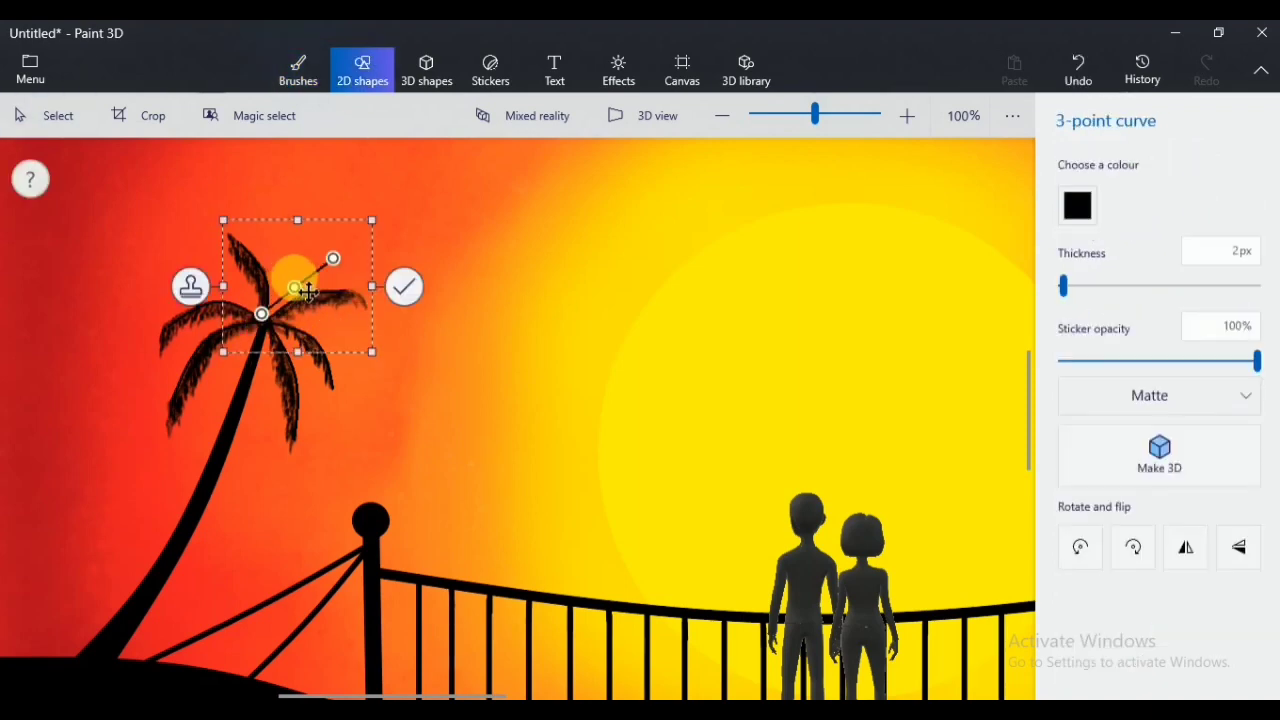
{"action": "left_click", "coordinate": [423, 188]}
{"action": "left_click", "coordinate": [1110, 190]}
{"action": "left_click_drag", "start_coordinate": [257, 314], "coordinate": [201, 268]}
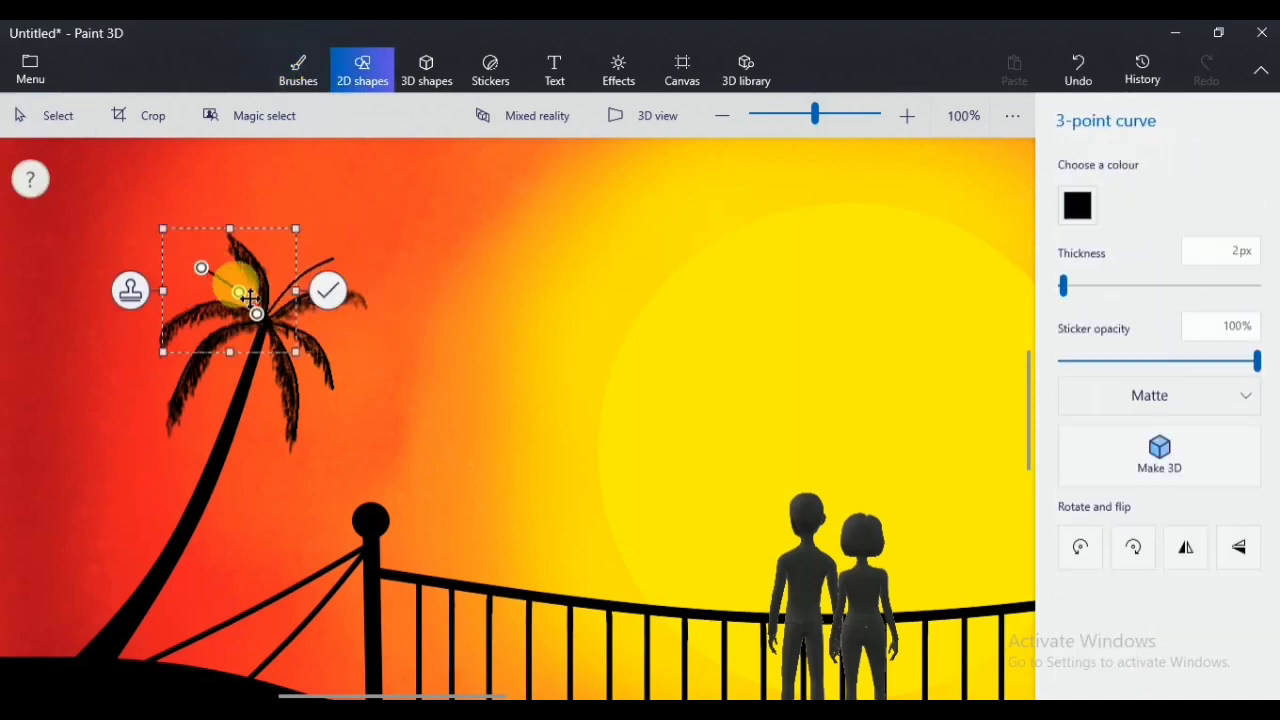
{"action": "left_click", "coordinate": [328, 291]}
Step: Feather the two new upper fronds with short Pencil strokes along their length
{"action": "left_click", "coordinate": [298, 70]}
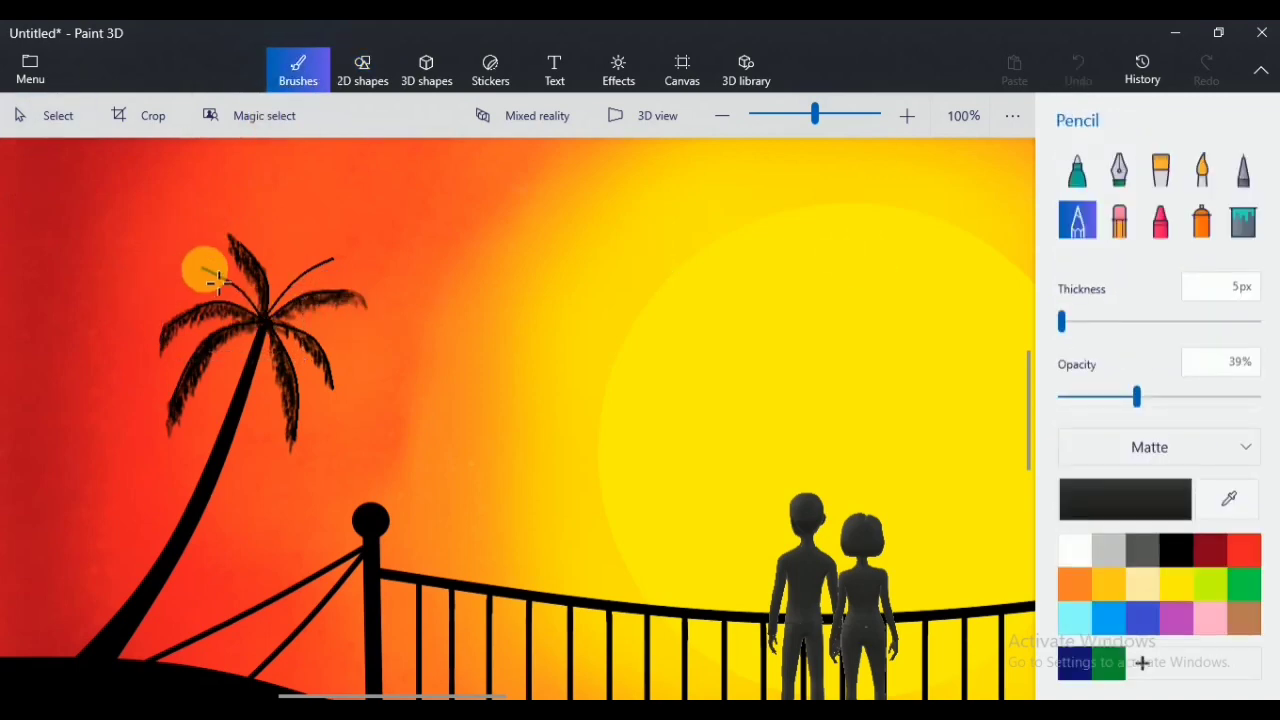
{"action": "left_click", "coordinate": [1102, 322]}
{"action": "mouse_move", "coordinate": [203, 270]}
{"action": "left_mouse_down"}
{"action": "mouse_move", "coordinate": [264, 323]}
{"action": "mouse_move", "coordinate": [252, 288]}
{"action": "mouse_move", "coordinate": [238, 300]}
{"action": "mouse_move", "coordinate": [287, 324]}
{"action": "mouse_move", "coordinate": [340, 280]}
{"action": "mouse_move", "coordinate": [297, 310]}
{"action": "mouse_move", "coordinate": [352, 302]}
{"action": "left_mouse_up"}
Step: Lower the Pencil opacity to 26%, shade around the crown's centre with 5 px strokes and undo the last stroke
{"action": "left_click_drag", "start_coordinate": [1257, 397], "coordinate": [1112, 397]}
{"action": "left_click", "coordinate": [1085, 325]}
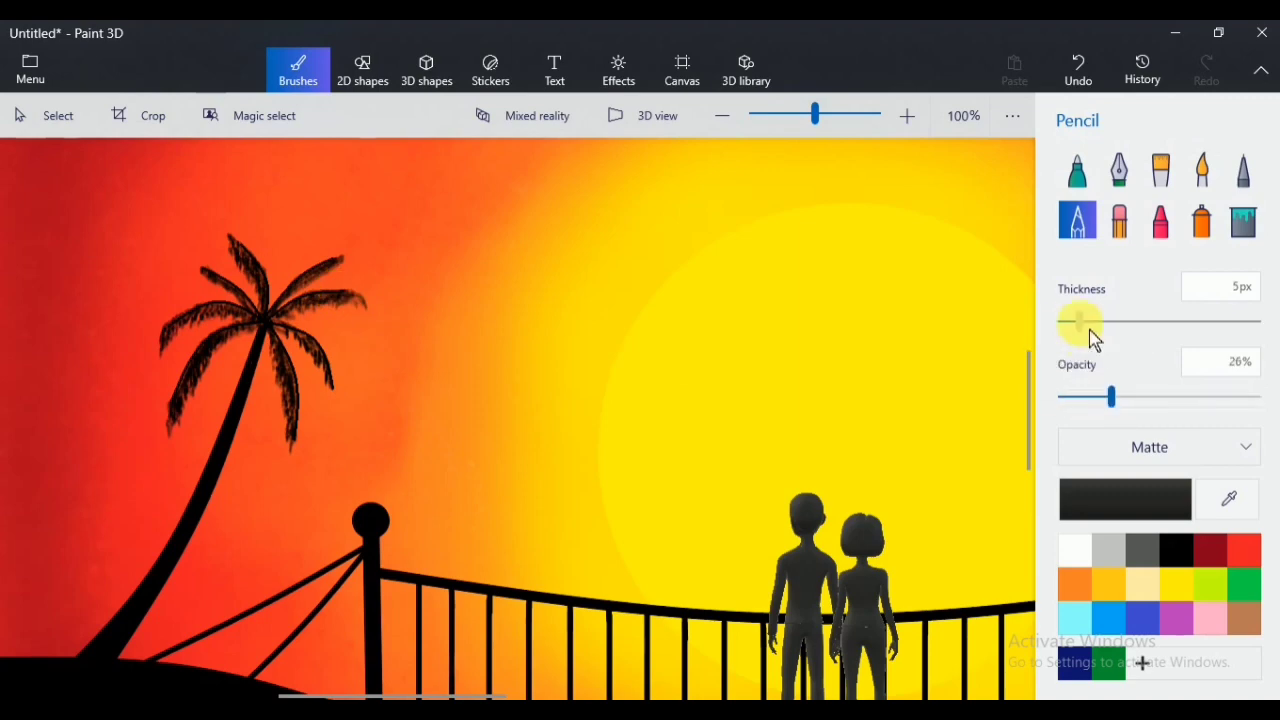
{"action": "mouse_move", "coordinate": [229, 289]}
{"action": "left_mouse_down"}
{"action": "mouse_move", "coordinate": [236, 359]}
{"action": "mouse_move", "coordinate": [201, 334]}
{"action": "mouse_move", "coordinate": [340, 296]}
{"action": "mouse_move", "coordinate": [291, 319]}
{"action": "mouse_move", "coordinate": [338, 390]}
{"action": "mouse_move", "coordinate": [296, 323]}
{"action": "mouse_move", "coordinate": [284, 380]}
{"action": "mouse_move", "coordinate": [283, 342]}
{"action": "left_mouse_up"}
{"action": "left_click_drag", "start_coordinate": [222, 378], "coordinate": [296, 311]}
{"action": "mouse_move", "coordinate": [300, 308]}
{"action": "left_mouse_down"}
{"action": "mouse_move", "coordinate": [295, 250]}
{"action": "mouse_move", "coordinate": [275, 280]}
{"action": "left_mouse_up"}
{"action": "key", "text": "ctrl+z"}
Step: Add another curved frond at the crown's upper right and dot a cluster of coconuts under the crown with the 8 px Marker
{"action": "left_click", "coordinate": [383, 87]}
{"action": "left_click", "coordinate": [1118, 189]}
{"action": "left_click", "coordinate": [230, 342]}
{"action": "left_click", "coordinate": [320, 86]}
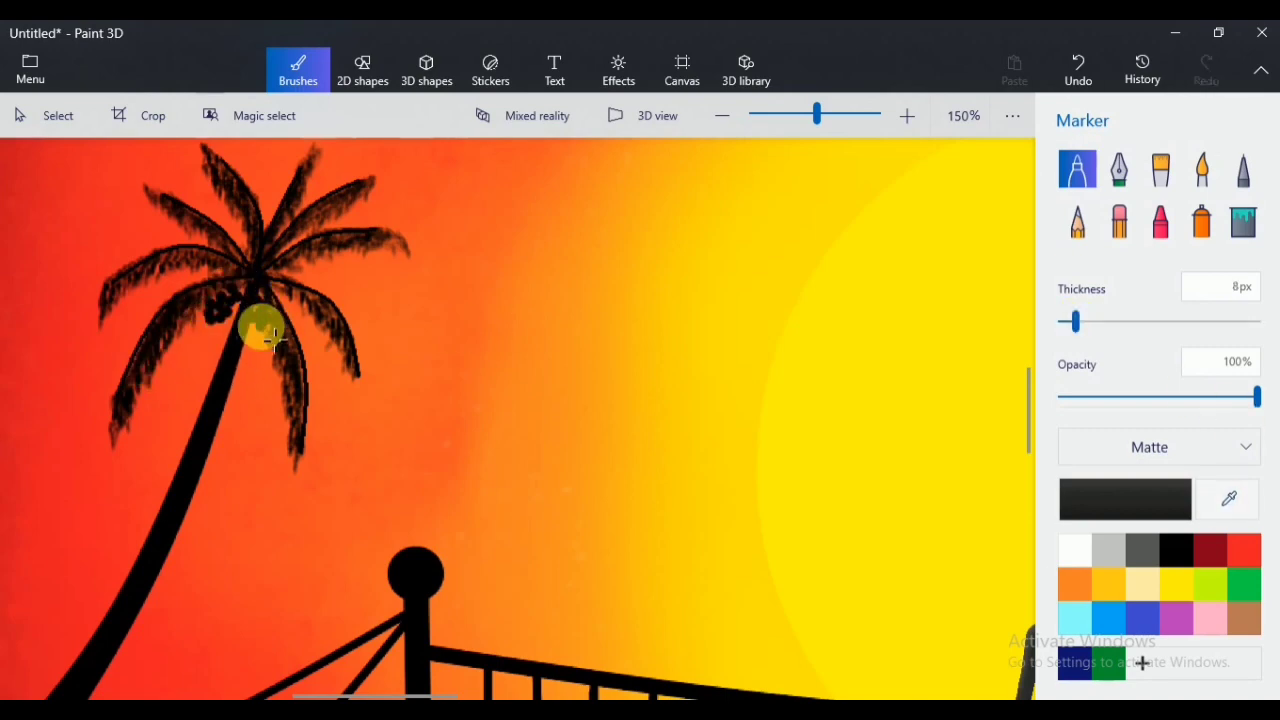
{"action": "mouse_move", "coordinate": [273, 340]}
{"action": "left_mouse_down"}
{"action": "mouse_move", "coordinate": [223, 291]}
{"action": "mouse_move", "coordinate": [255, 357]}
{"action": "left_mouse_up"}
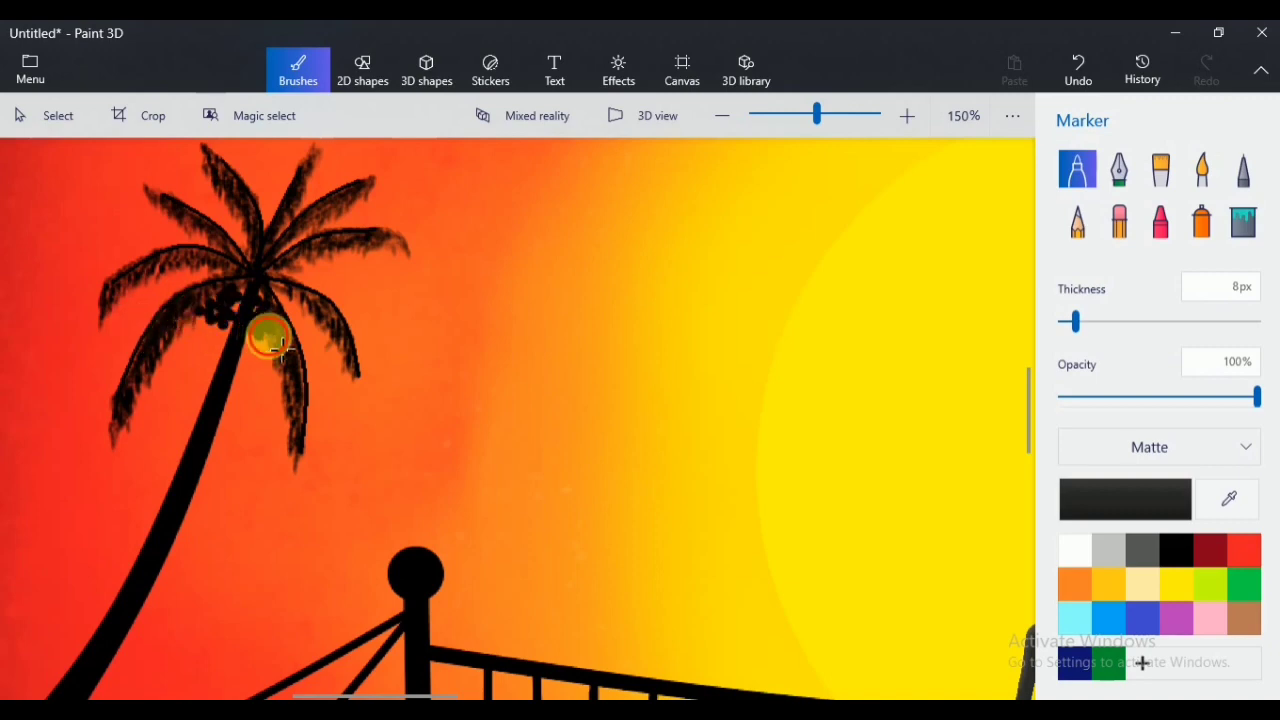
Step: Touch up the palm's upper fronds with the 5 px Pencil at 100% opacity and draw four small birds in the sky beside it
{"action": "scroll", "coordinate": [275, 343], "scroll_direction": "down", "scroll_amount": 6}
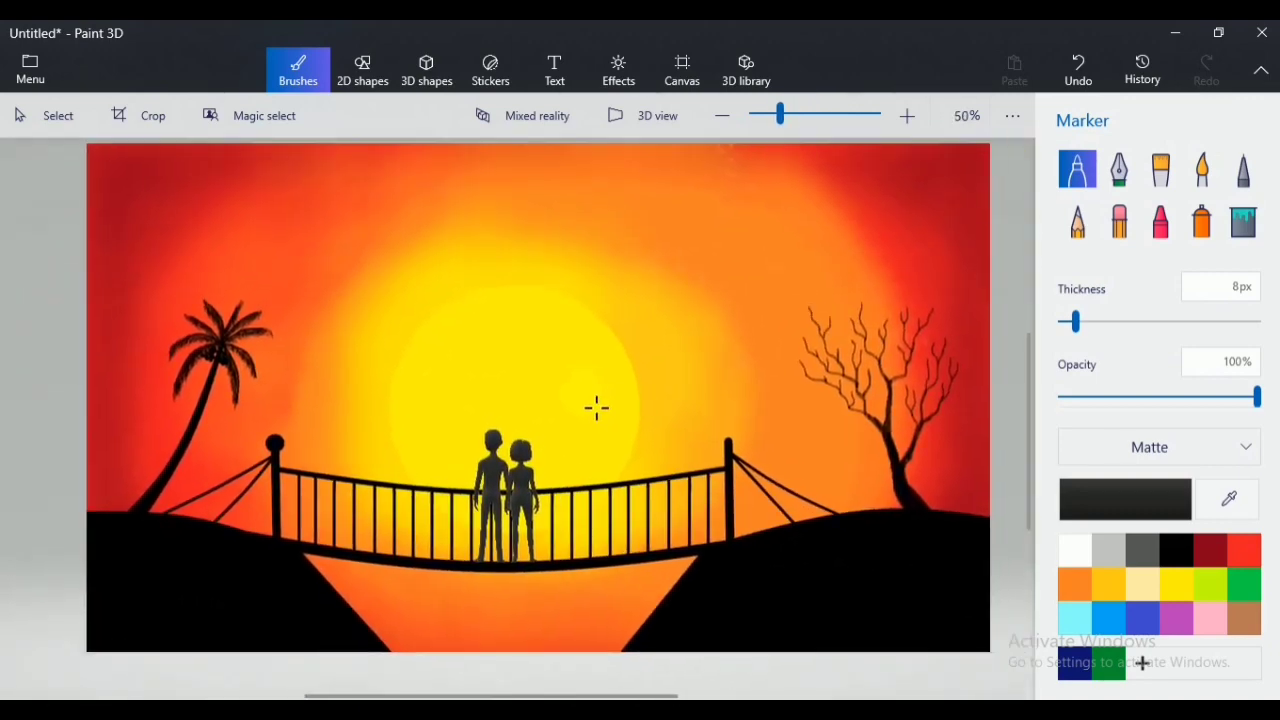
{"action": "left_click", "coordinate": [1077, 220]}
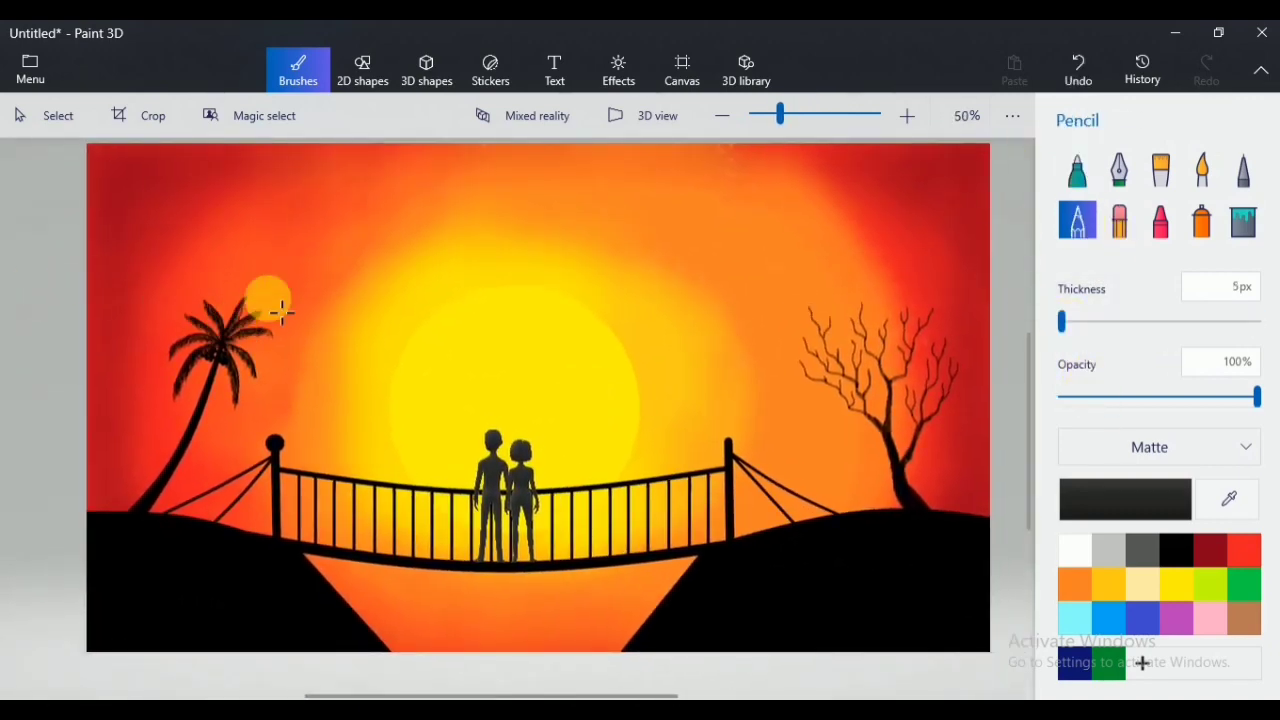
{"action": "left_click_drag", "start_coordinate": [253, 325], "coordinate": [200, 300]}
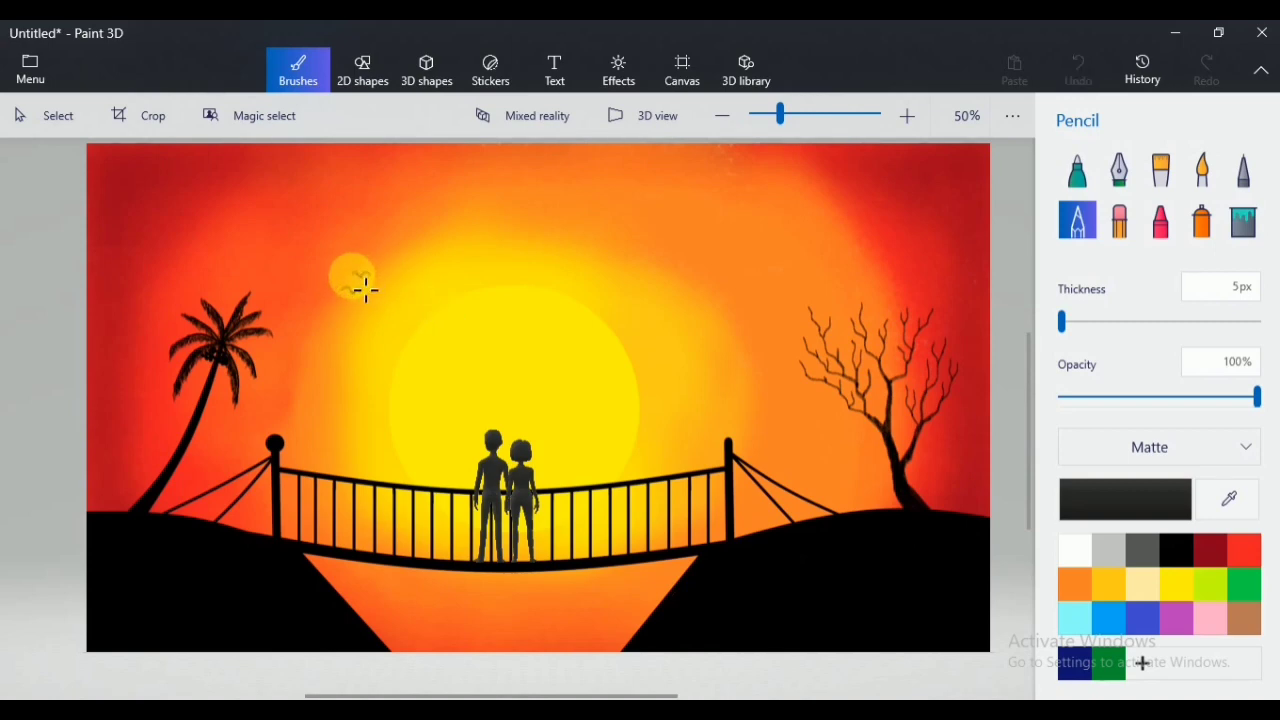
{"action": "mouse_move", "coordinate": [352, 277]}
{"action": "left_mouse_down"}
{"action": "mouse_move", "coordinate": [370, 275]}
{"action": "mouse_move", "coordinate": [319, 277]}
{"action": "mouse_move", "coordinate": [338, 264]}
{"action": "left_mouse_up"}
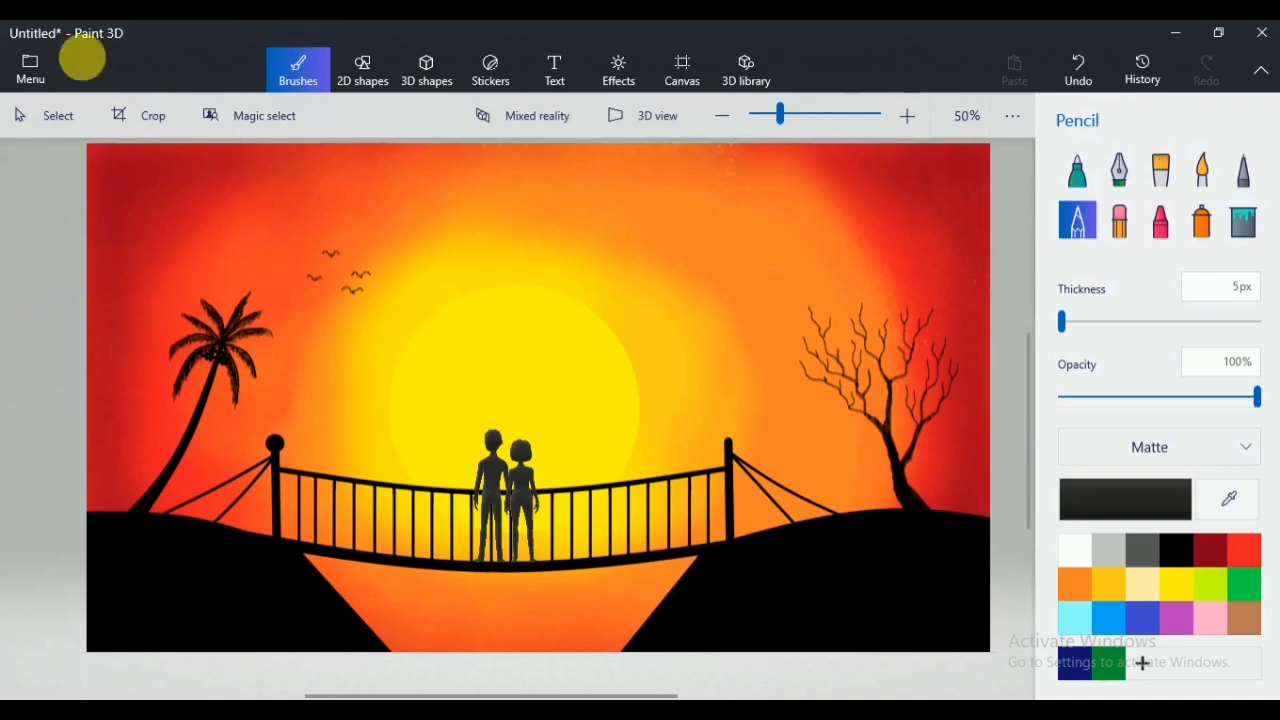
Step: Cap the right bridge post with a small black circle that has no fill and a 24 px solid line
{"action": "left_click", "coordinate": [362, 70]}
{"action": "left_click_drag", "start_coordinate": [758, 460], "coordinate": [745, 447]}
{"action": "left_click_drag", "start_coordinate": [1080, 372], "coordinate": [1107, 372]}
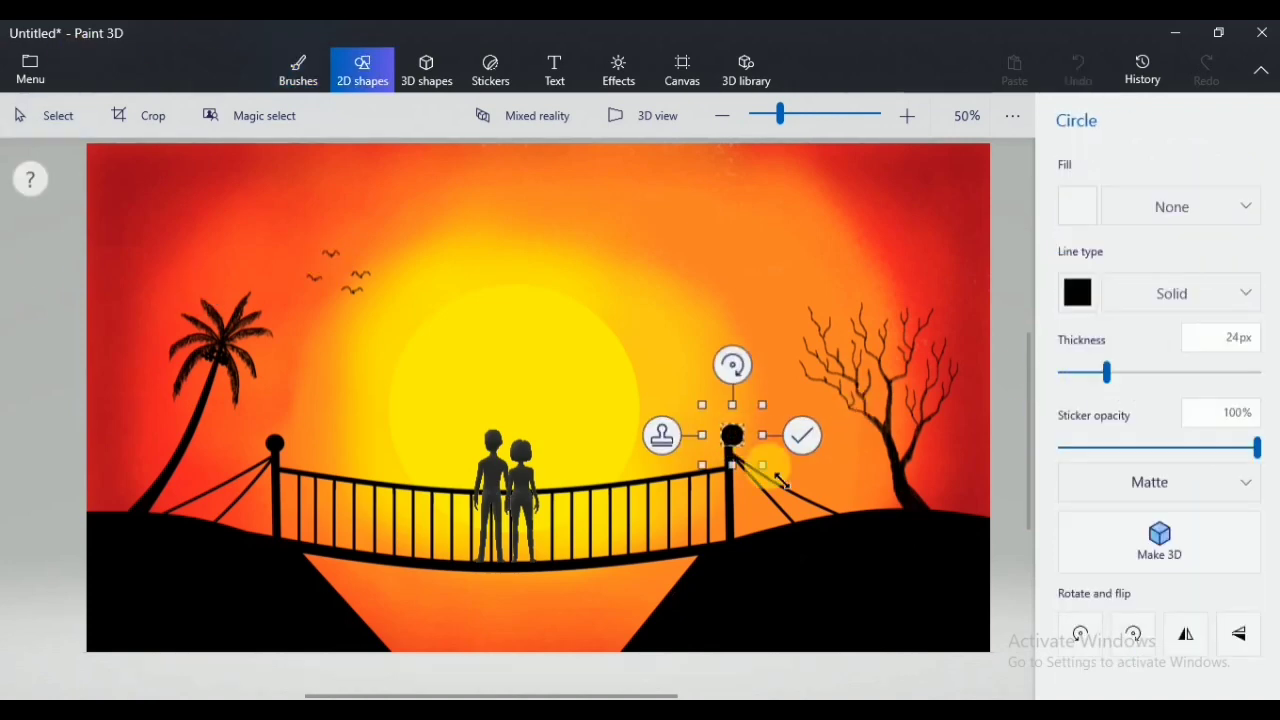
{"action": "left_click_drag", "start_coordinate": [750, 446], "coordinate": [744, 445]}
{"action": "left_click", "coordinate": [800, 464]}
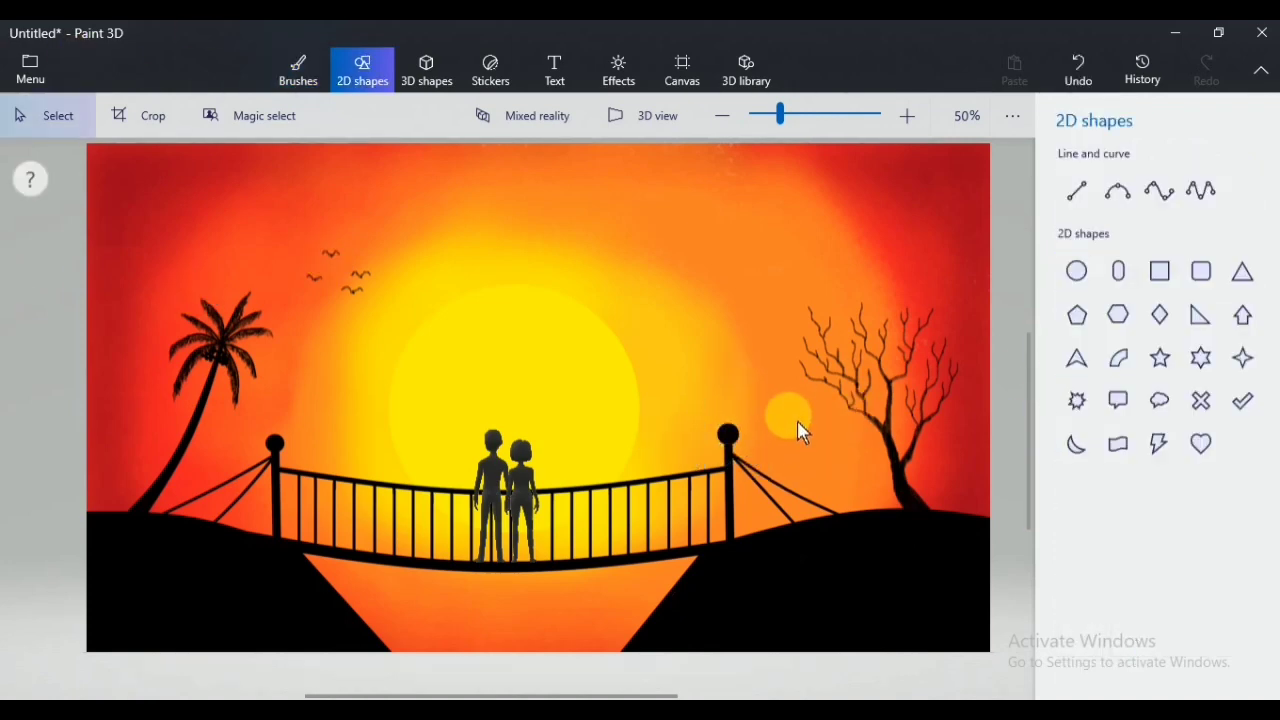
Step: Paint soft dark distant mountains at the bottom of the gap under the bridge with the Watercolour brush at 25% opacity
{"action": "left_click", "coordinate": [298, 70]}
{"action": "left_click", "coordinate": [1201, 170]}
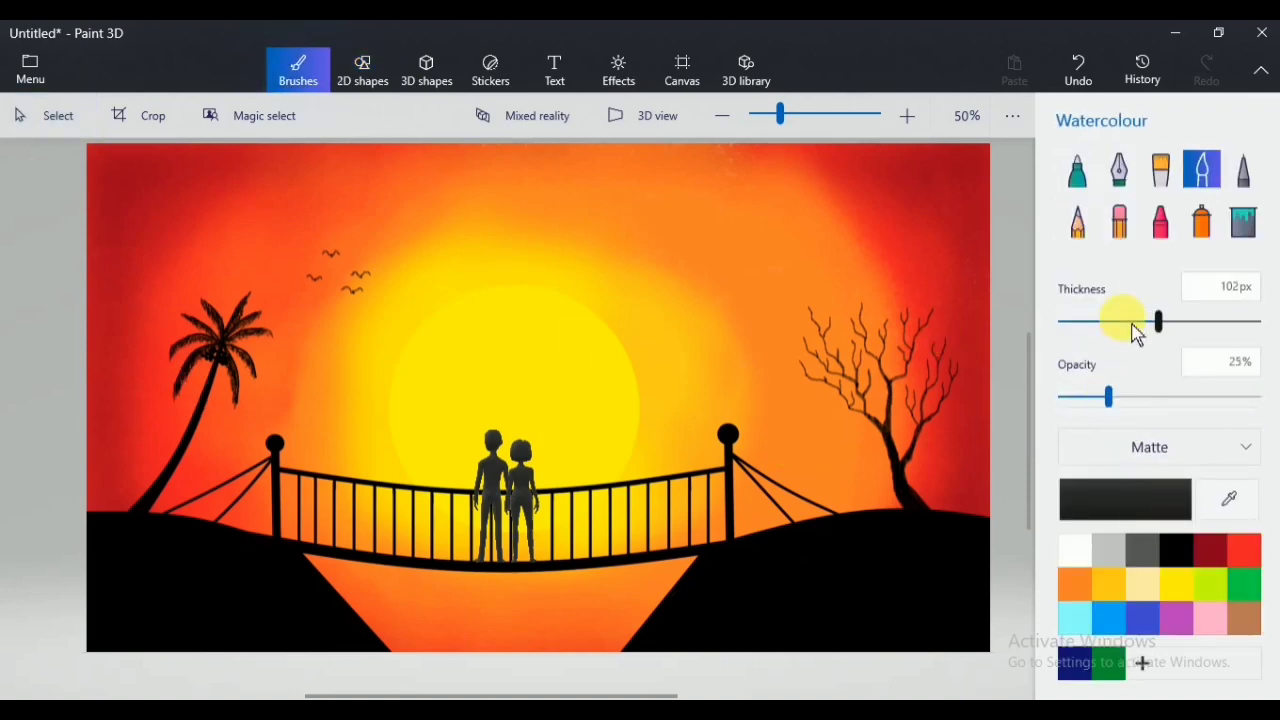
{"action": "left_click_drag", "start_coordinate": [1128, 321], "coordinate": [1121, 321]}
{"action": "mouse_move", "coordinate": [468, 640]}
{"action": "left_mouse_down"}
{"action": "mouse_move", "coordinate": [537, 654]}
{"action": "mouse_move", "coordinate": [604, 642]}
{"action": "mouse_move", "coordinate": [480, 651]}
{"action": "mouse_move", "coordinate": [662, 620]}
{"action": "left_mouse_up"}
Step: Define the distant mountains' shapes under the bridge with the 8 px Pencil at 40% opacity
{"action": "left_click", "coordinate": [1077, 220]}
{"action": "left_click", "coordinate": [1138, 397]}
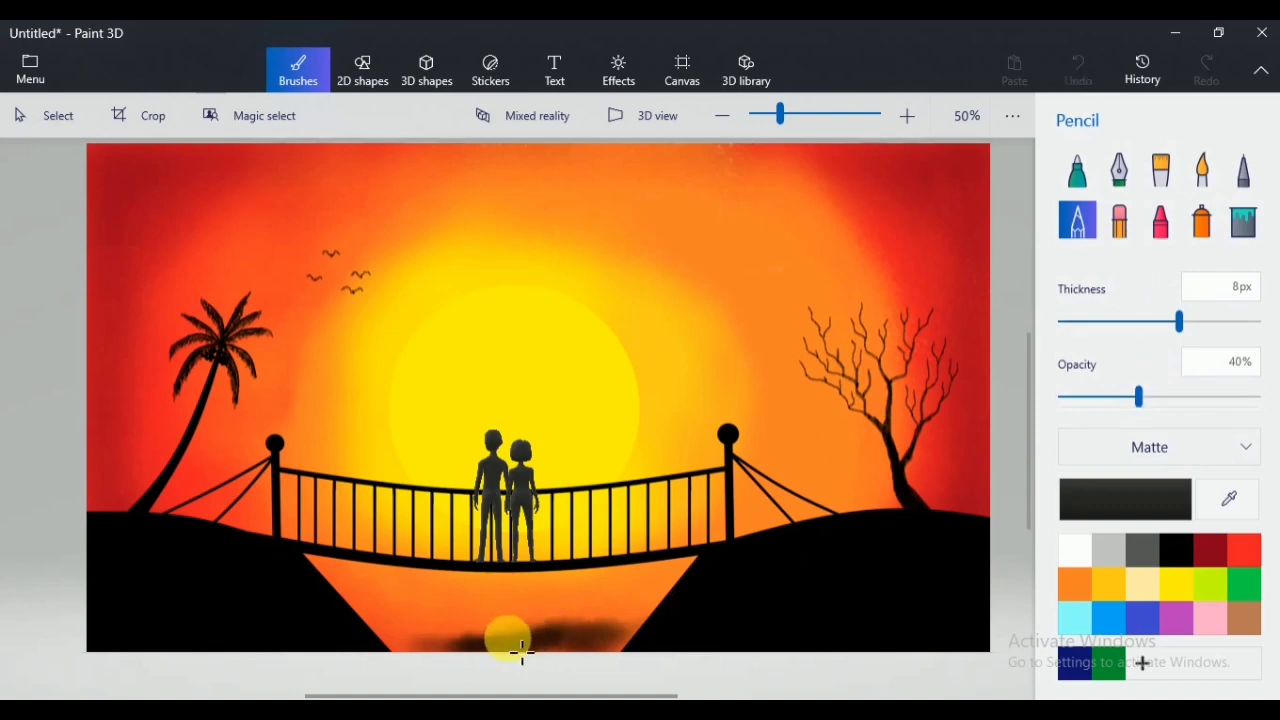
{"action": "mouse_move", "coordinate": [570, 640]}
{"action": "left_mouse_down"}
{"action": "mouse_move", "coordinate": [589, 614]}
{"action": "mouse_move", "coordinate": [537, 645]}
{"action": "mouse_move", "coordinate": [480, 629]}
{"action": "mouse_move", "coordinate": [414, 660]}
{"action": "left_mouse_up"}
Step: Shade the right side of the distant mountains with a thinner Watercolour brush
{"action": "left_click", "coordinate": [1202, 170]}
{"action": "left_click", "coordinate": [1110, 397]}
{"action": "left_click", "coordinate": [1092, 321]}
{"action": "mouse_move", "coordinate": [617, 628]}
{"action": "left_mouse_down"}
{"action": "mouse_move", "coordinate": [456, 655]}
{"action": "mouse_move", "coordinate": [643, 645]}
{"action": "left_mouse_up"}
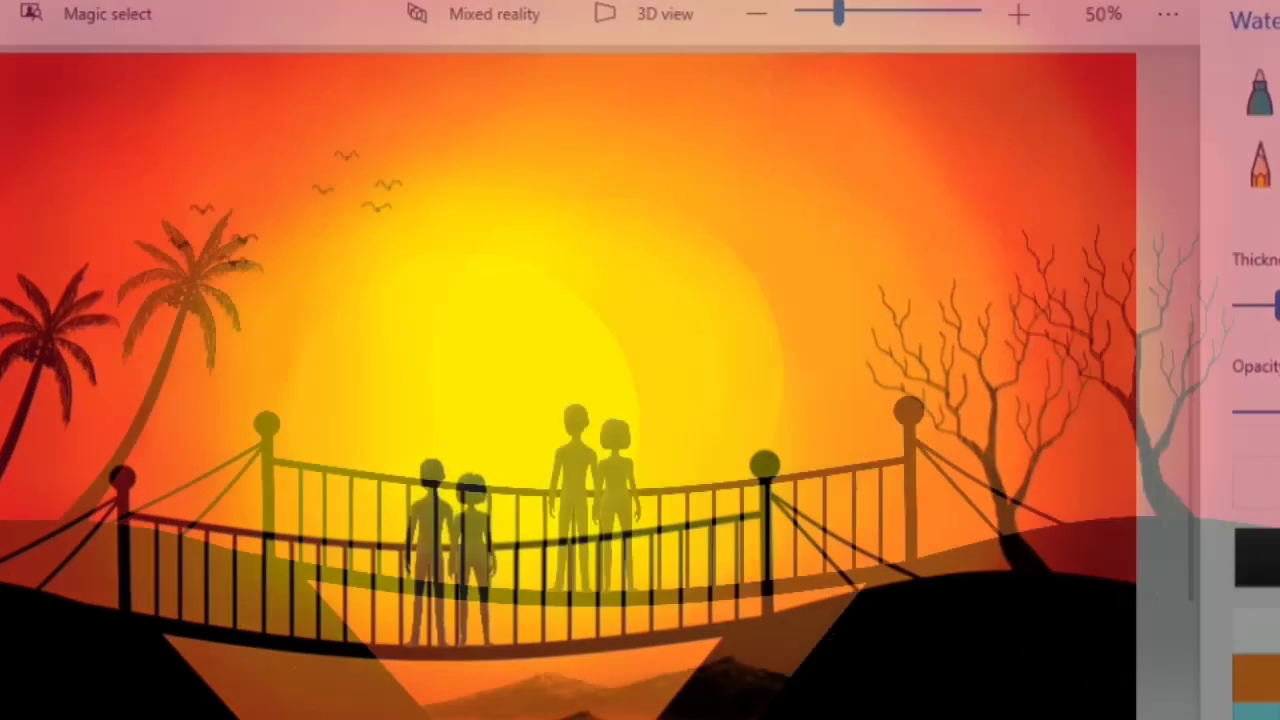